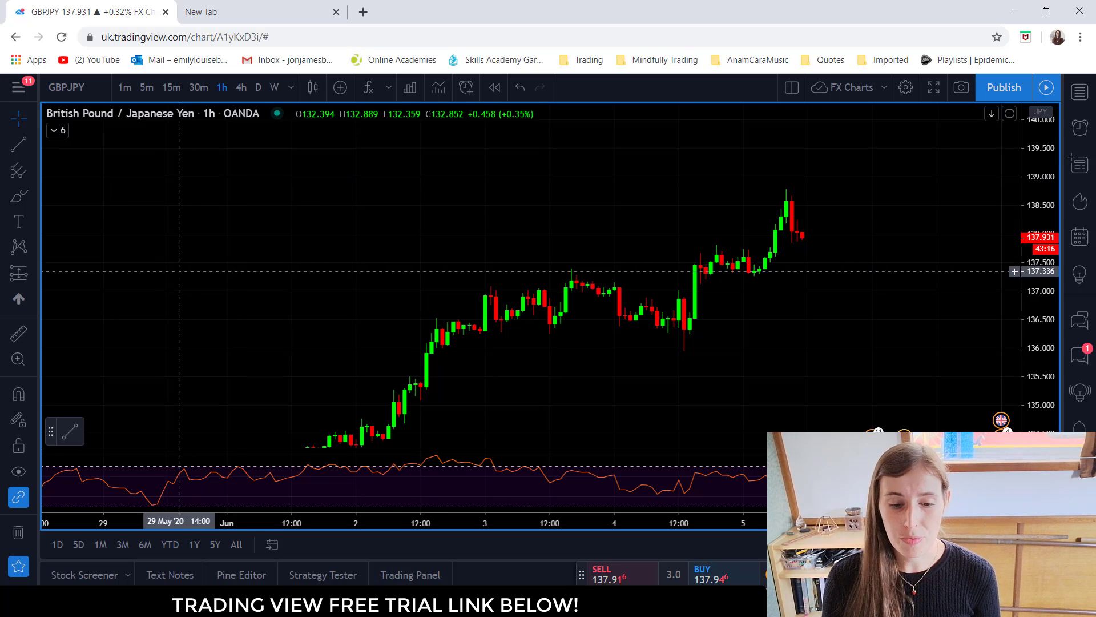
Step: Search the web for "trading view" in the new tab and open the TradingView website
click(228, 11)
click(436, 291)
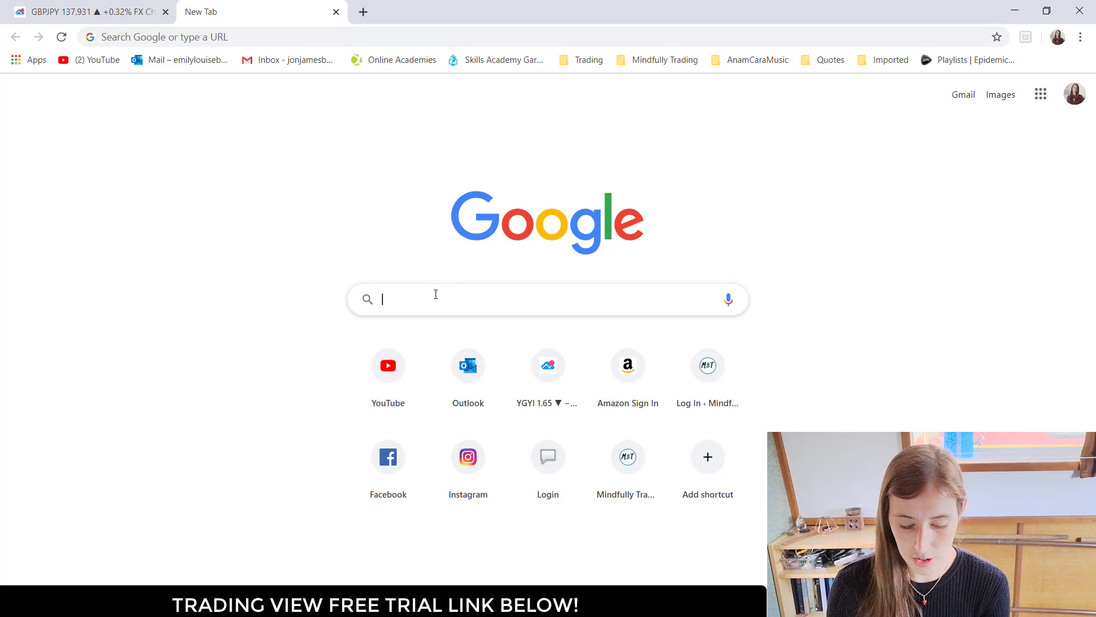
text(trading view)
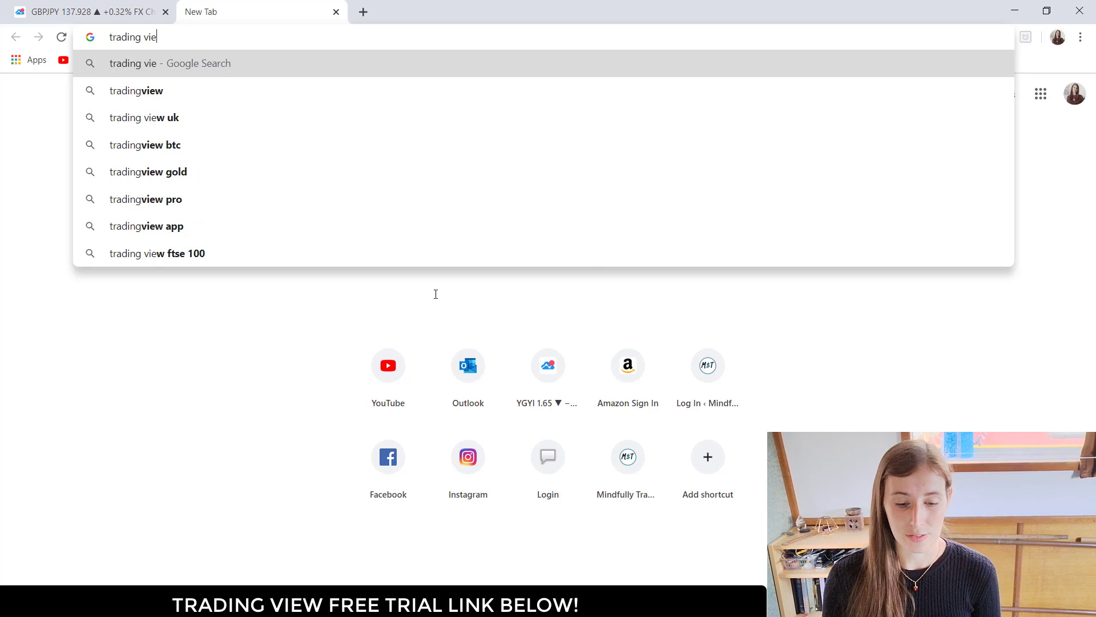
key(Return)
click(188, 249)
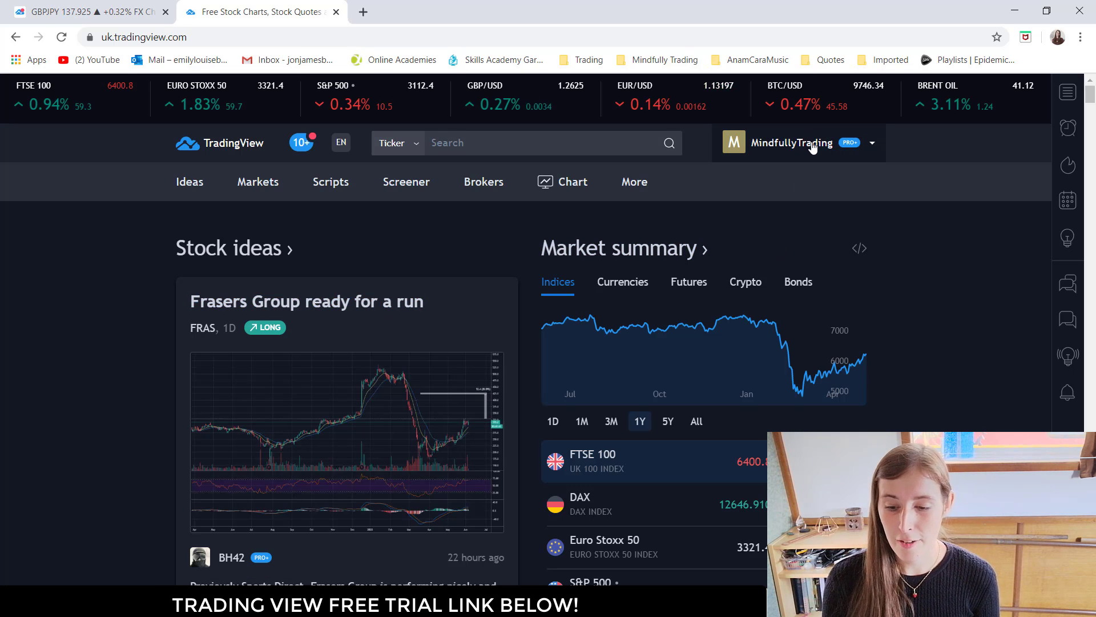
Step: Look over the options available in the account menu
click(857, 149)
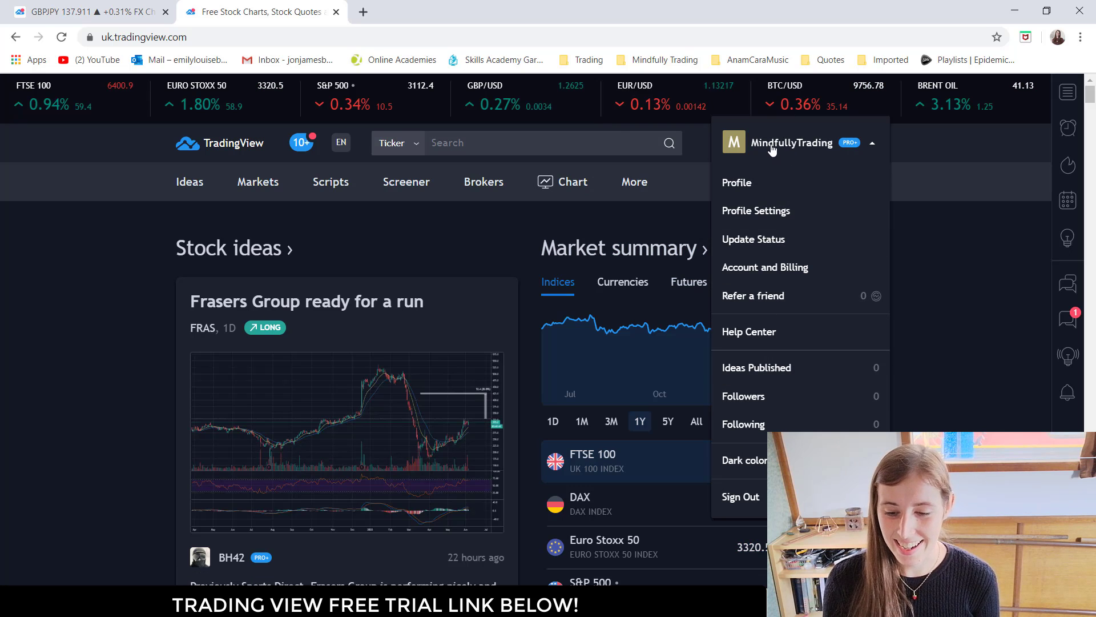
click(940, 282)
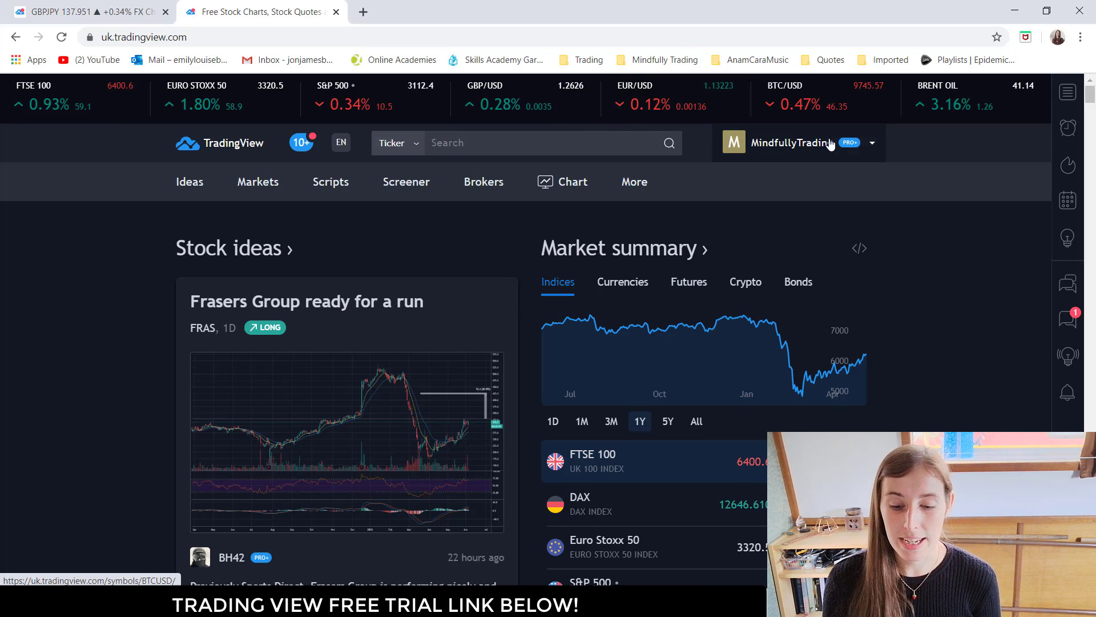
Step: Open the chart page and maximize the one-hour GBPJPY chart within the two-chart layout
click(545, 177)
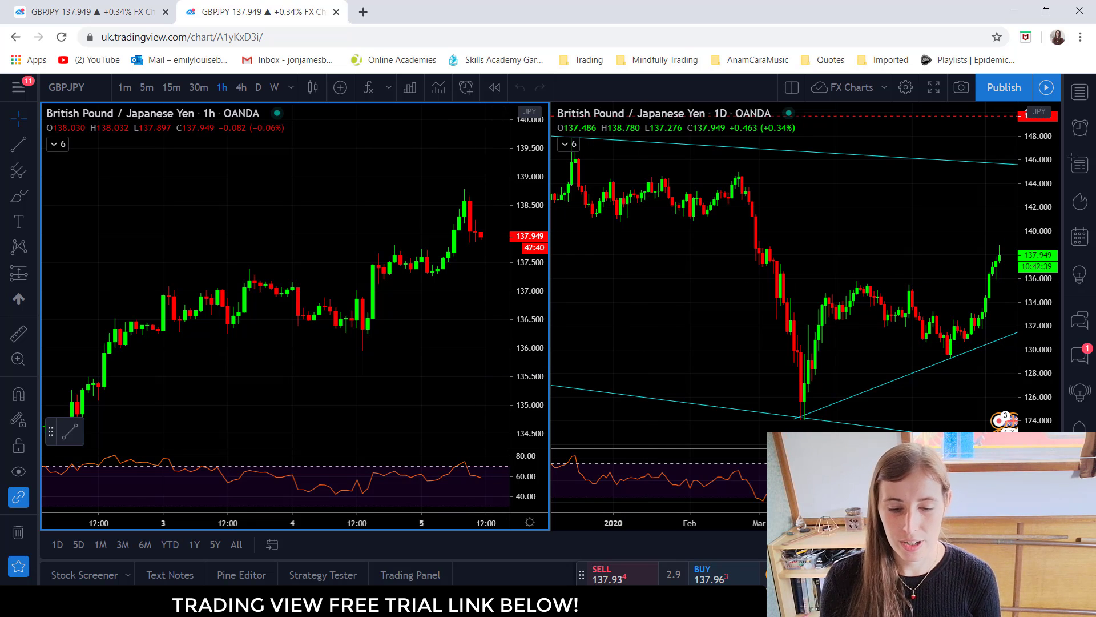
key(alt+Return)
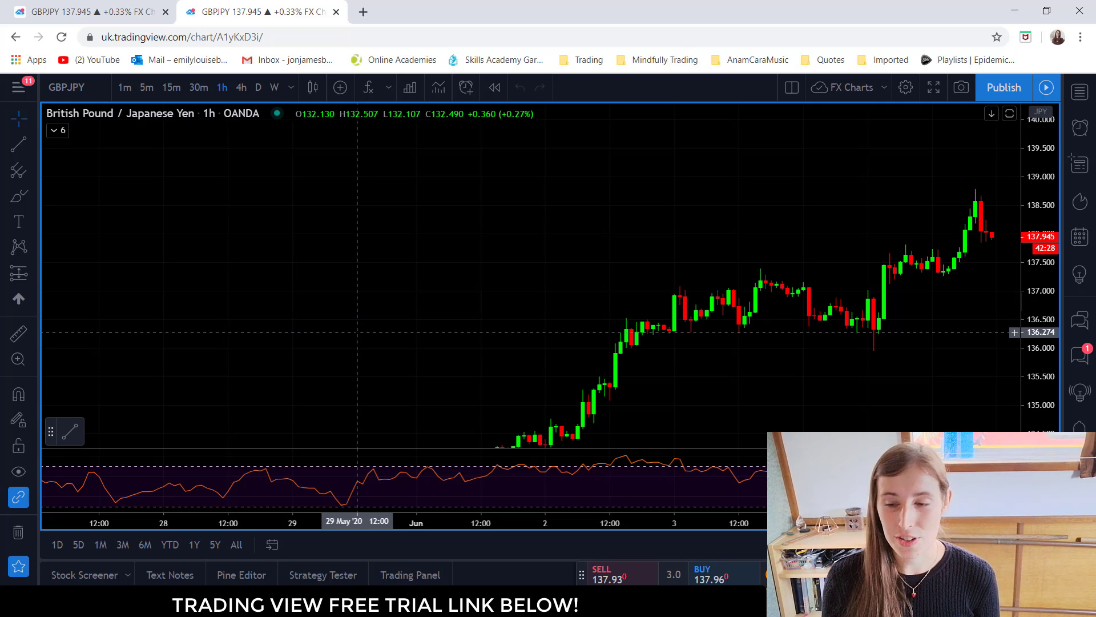
Step: Show the watchlist and look through the currency pairs in the Forex list
click(1080, 98)
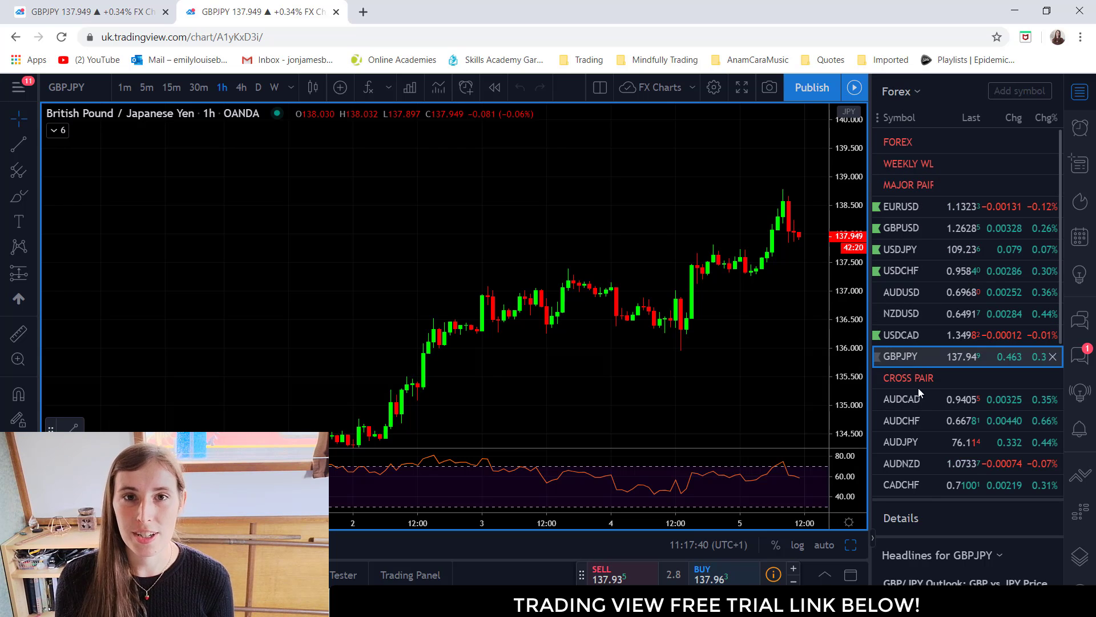
scroll(933, 431, down, 1)
scroll(932, 430, down, 5)
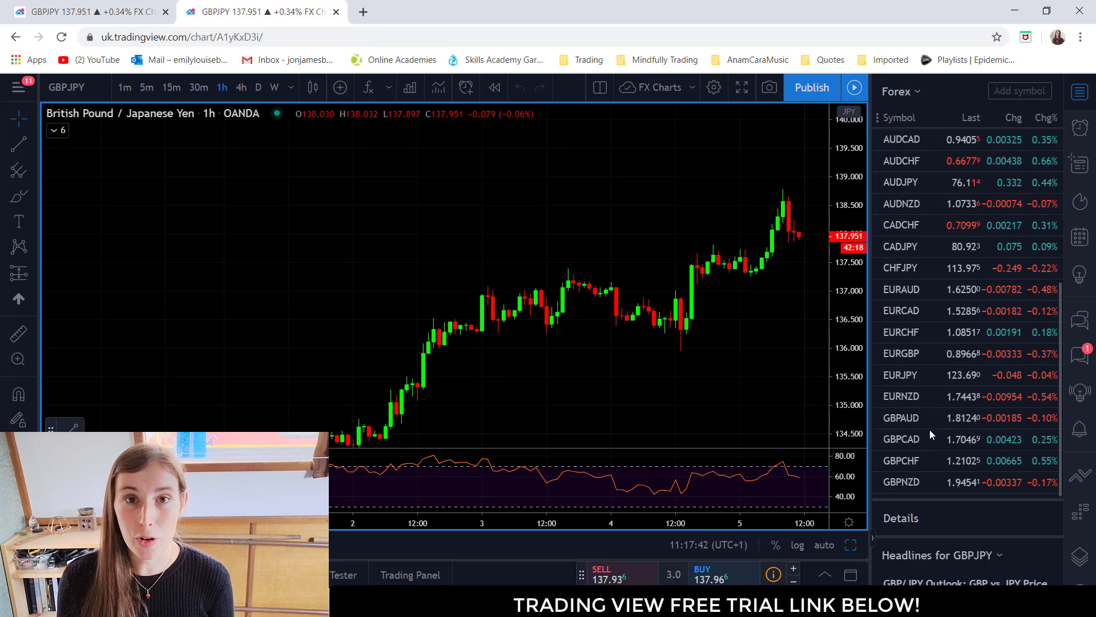
scroll(925, 431, up, 5)
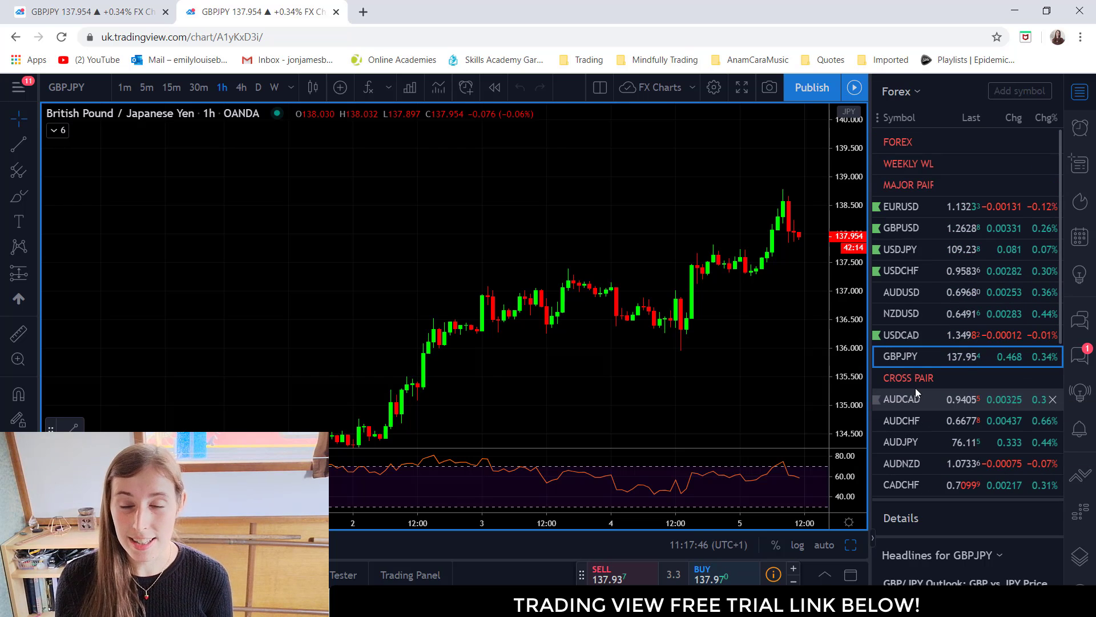
Step: Create a new watchlist named "demo yt"
click(920, 95)
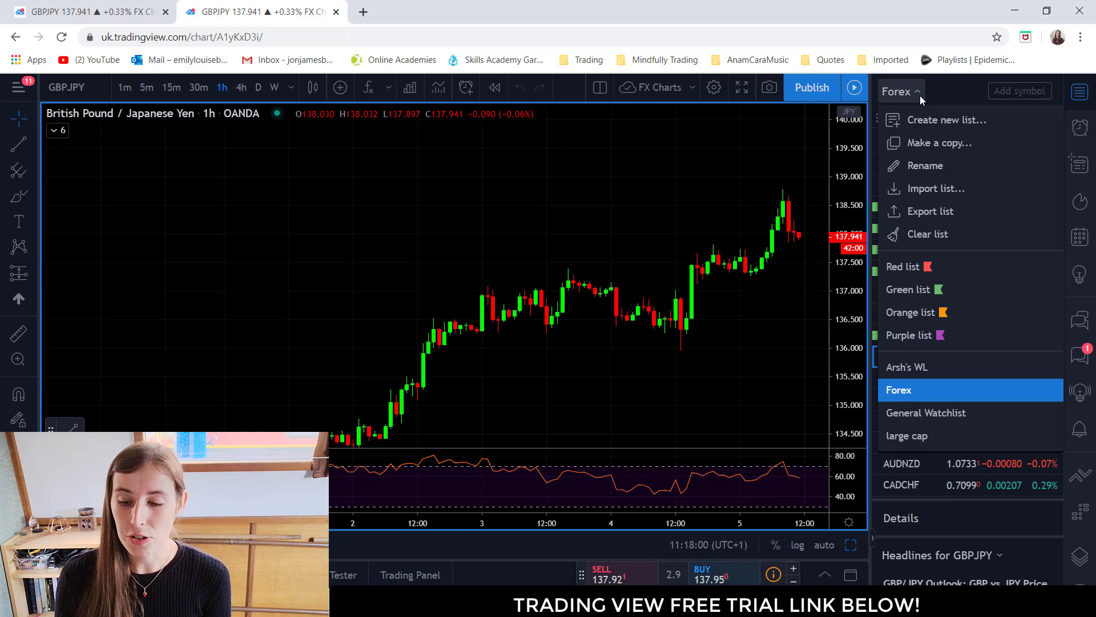
click(933, 118)
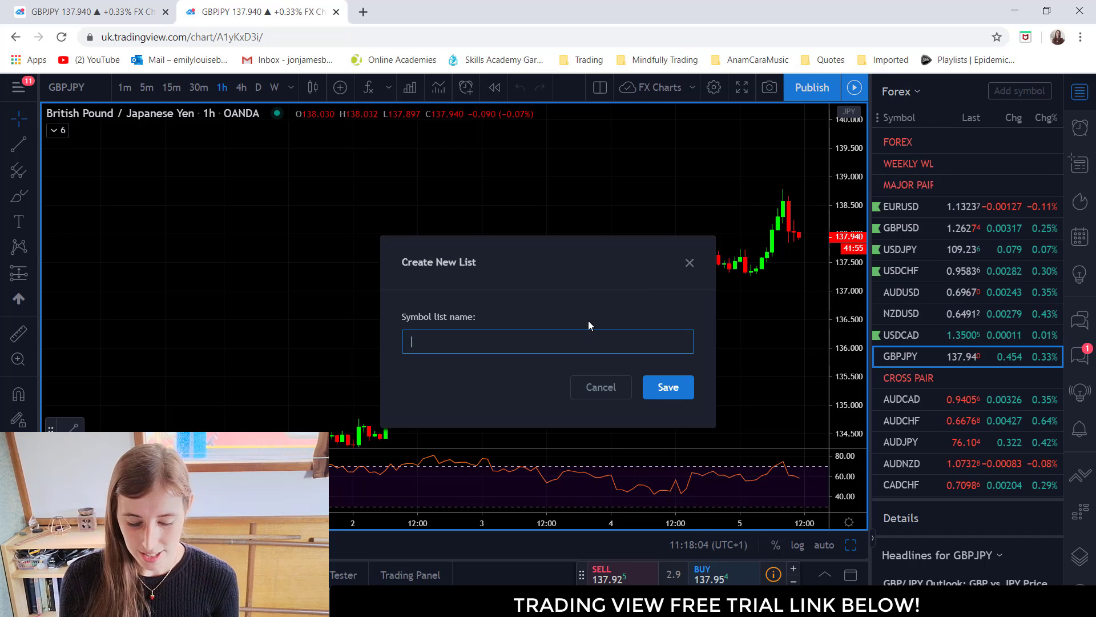
text(demo)
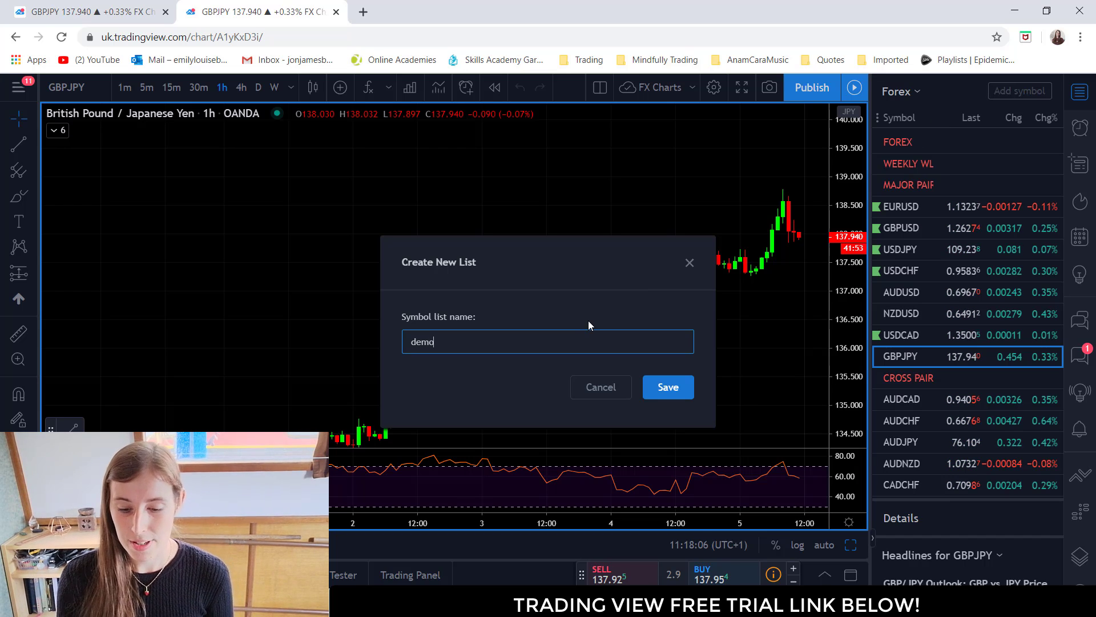
text( yt)
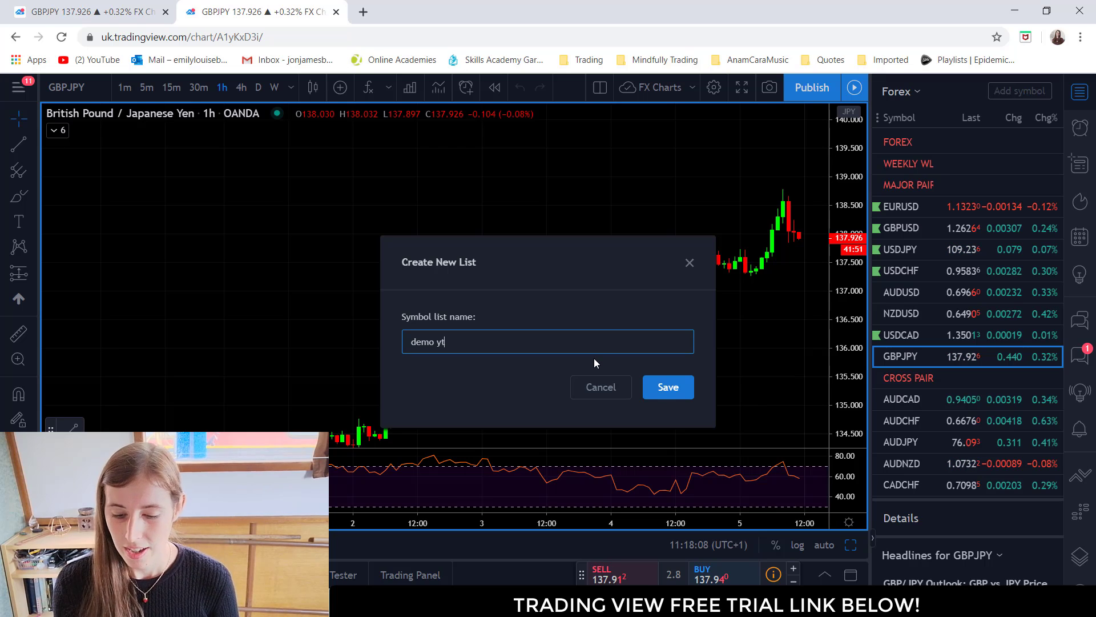
click(662, 388)
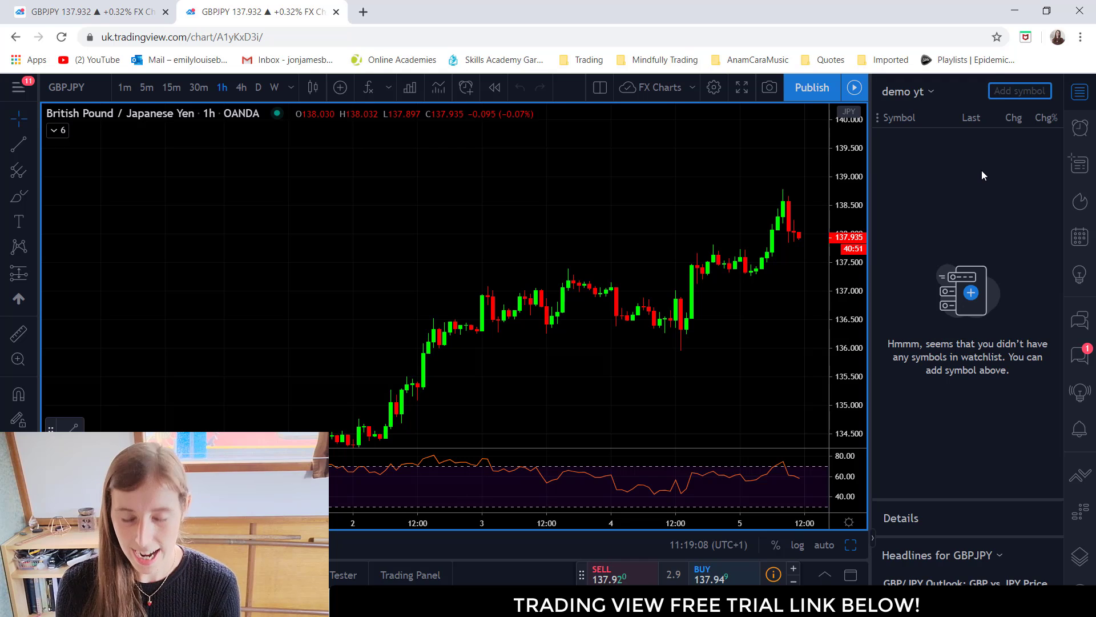
text(FORE)
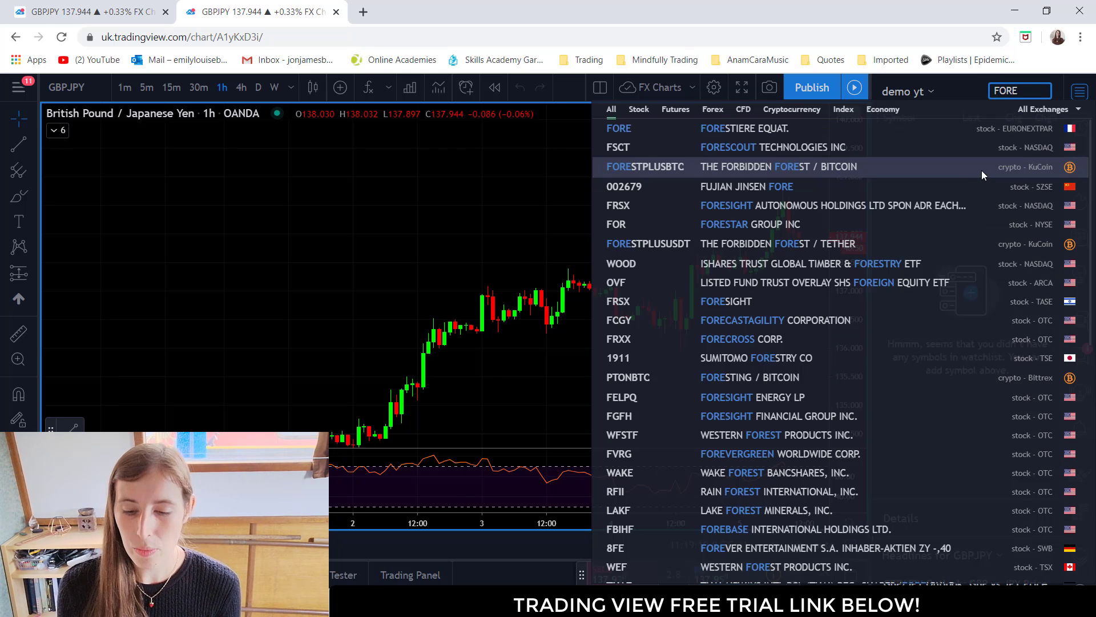
text(X)
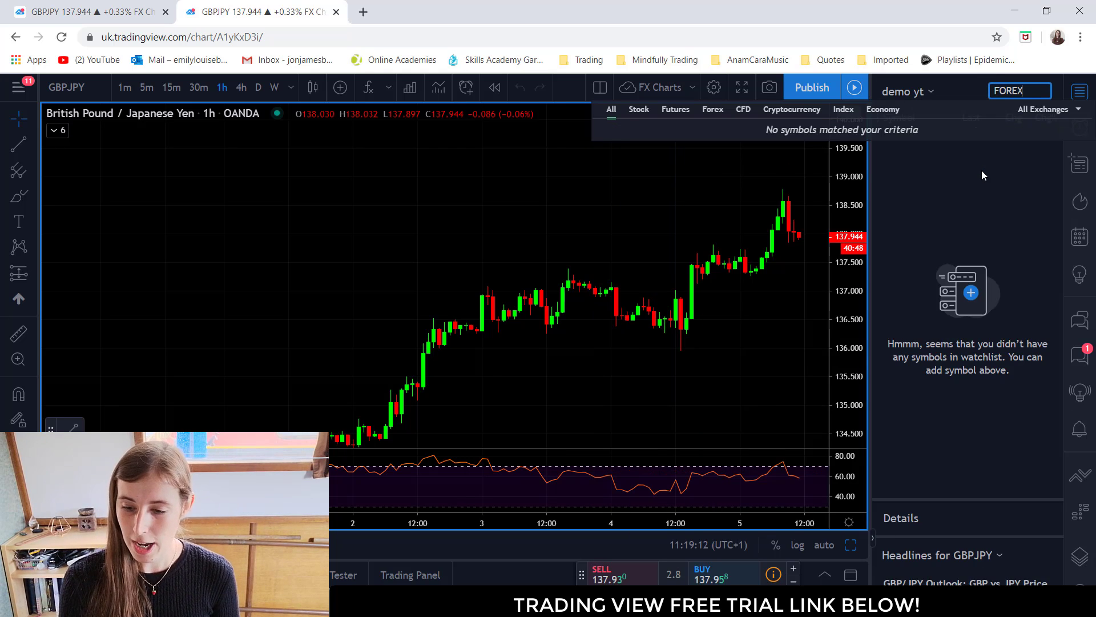
key(BackSpace)
key(BackSpace)
key(BackSpace)
key(BackSpace)
key(BackSpace)
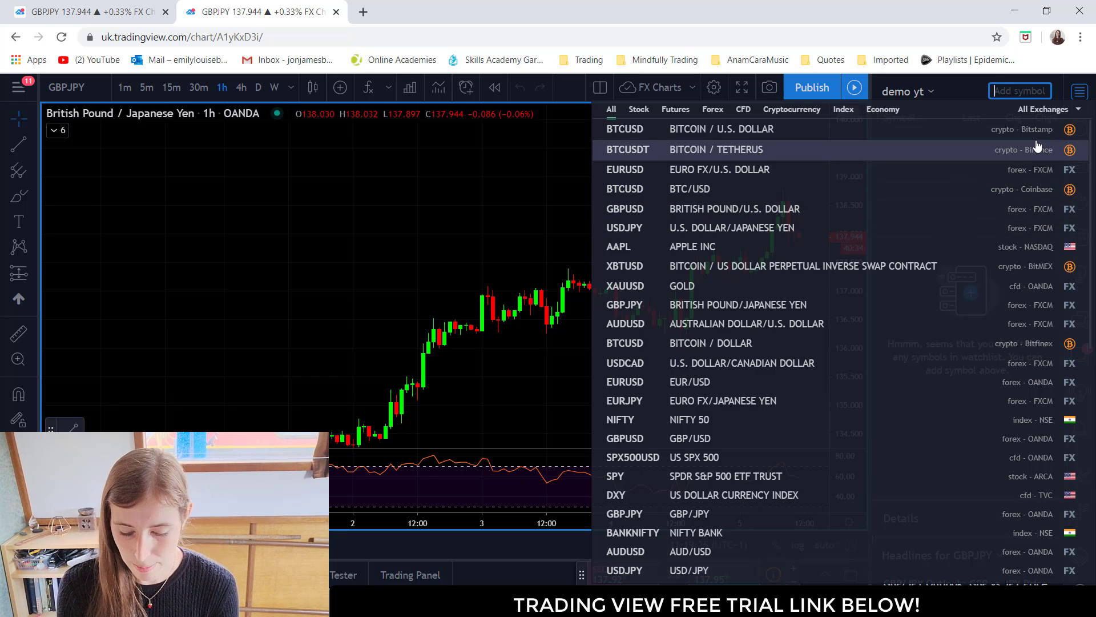
Step: Search the available symbols for AAPL and for GBPUSD to compare the exchanges that offer them
text(AAPL)
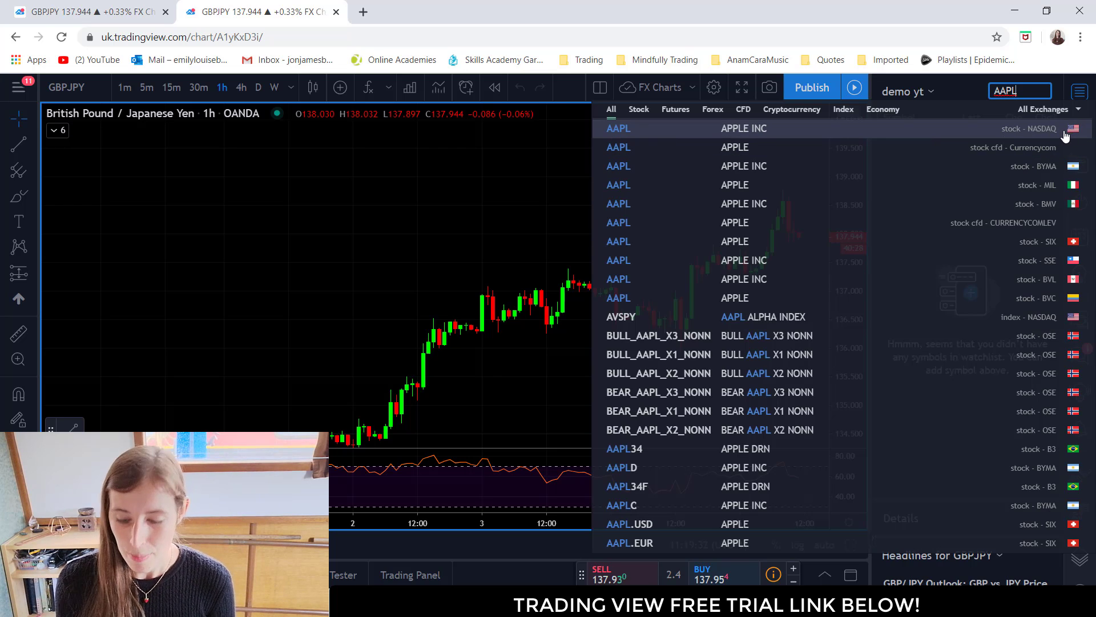
key(BackSpace)
key(BackSpace)
key(BackSpace)
key(BackSpace)
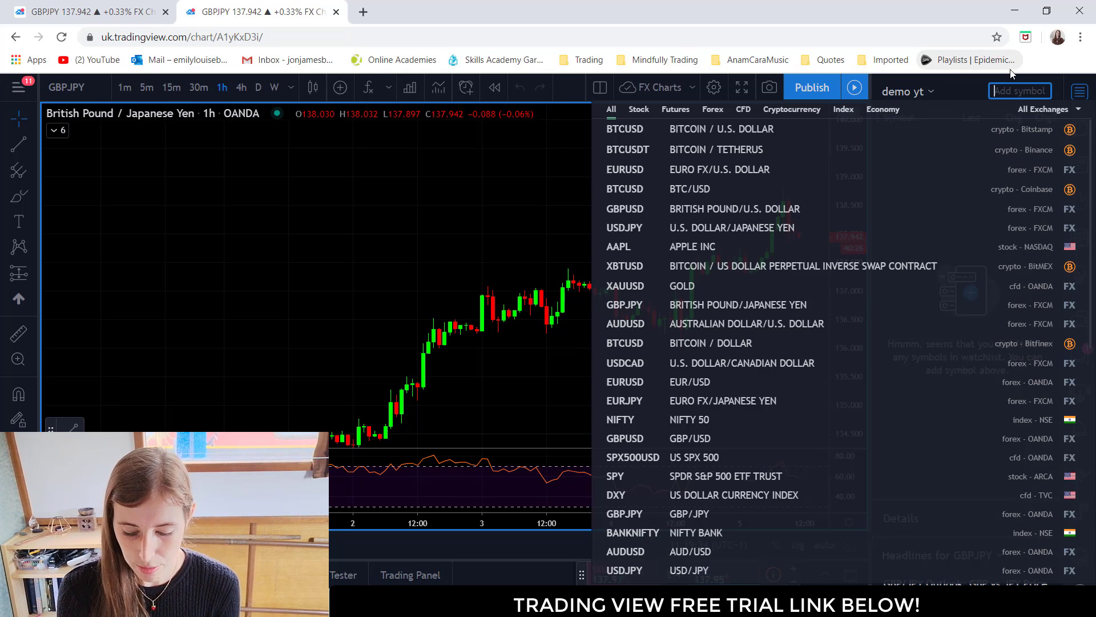
text(GBPUSD)
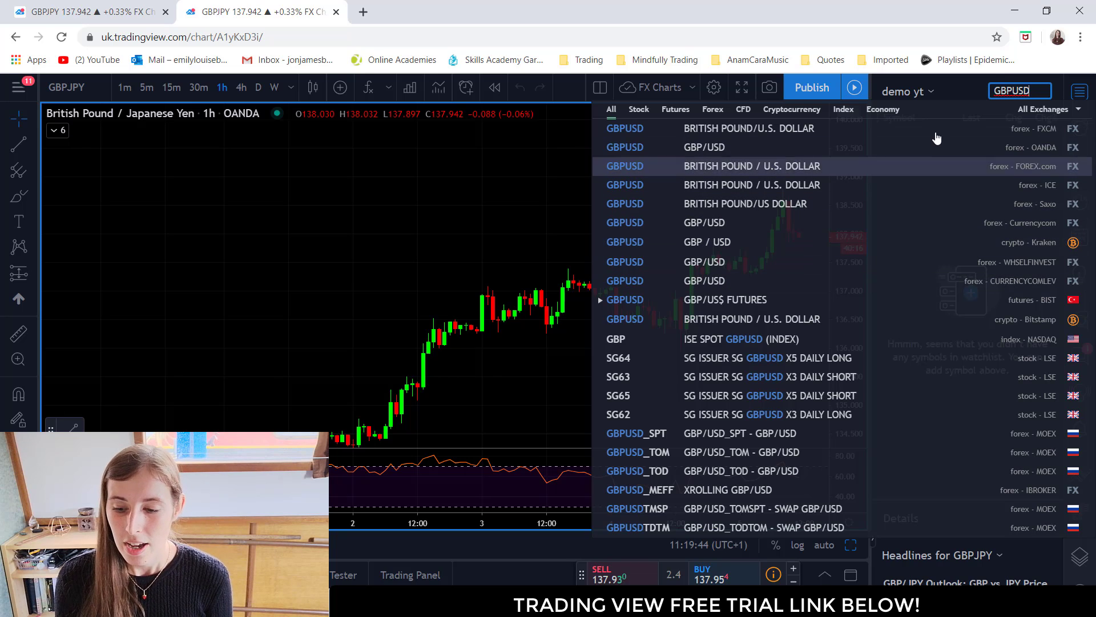
Step: Replace the symbol search text and add a FOREX section heading to the demo yt watchlist
drag(1040, 90, 995, 91)
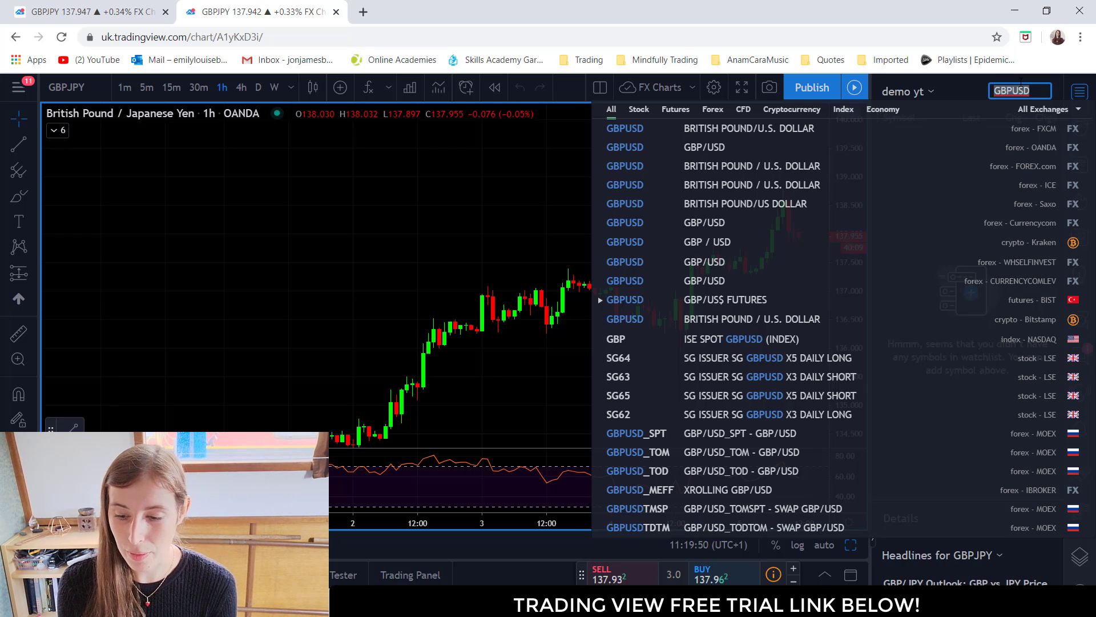
text(FOREX)
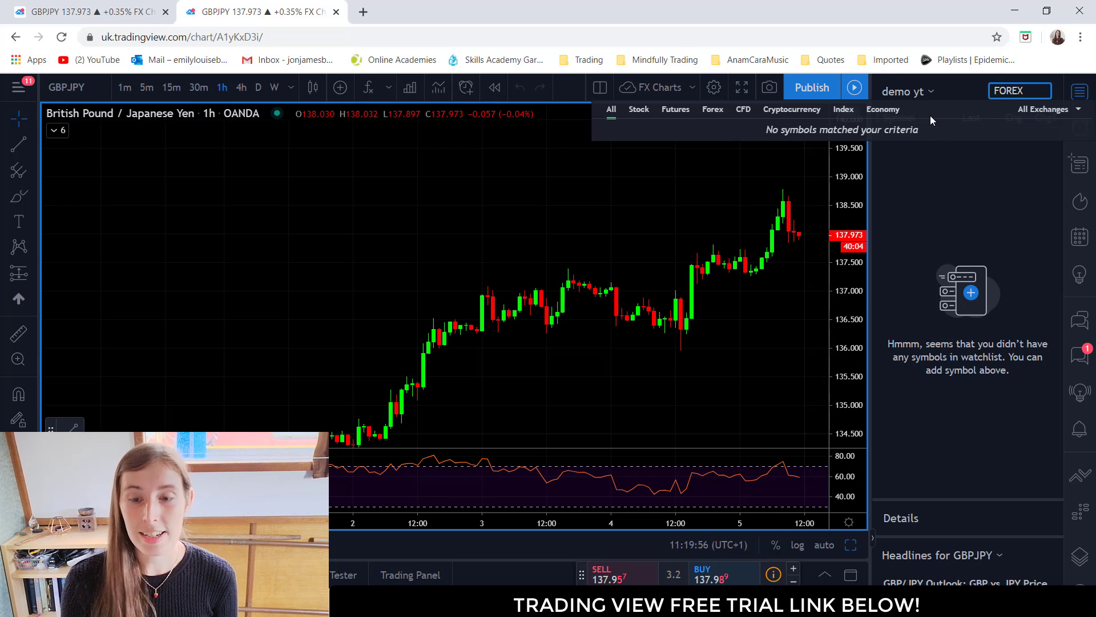
key(Return)
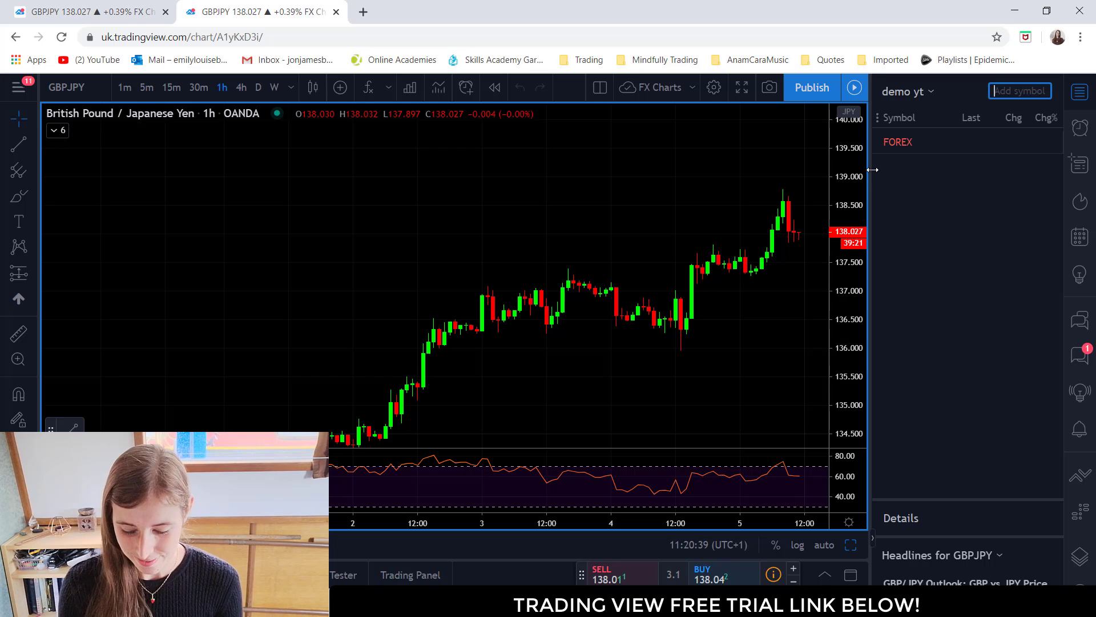
Step: Add a section heading with ###MAJOR PAIRS and widen the watchlist enough to show its full name
text(###MAJOR PAIRS)
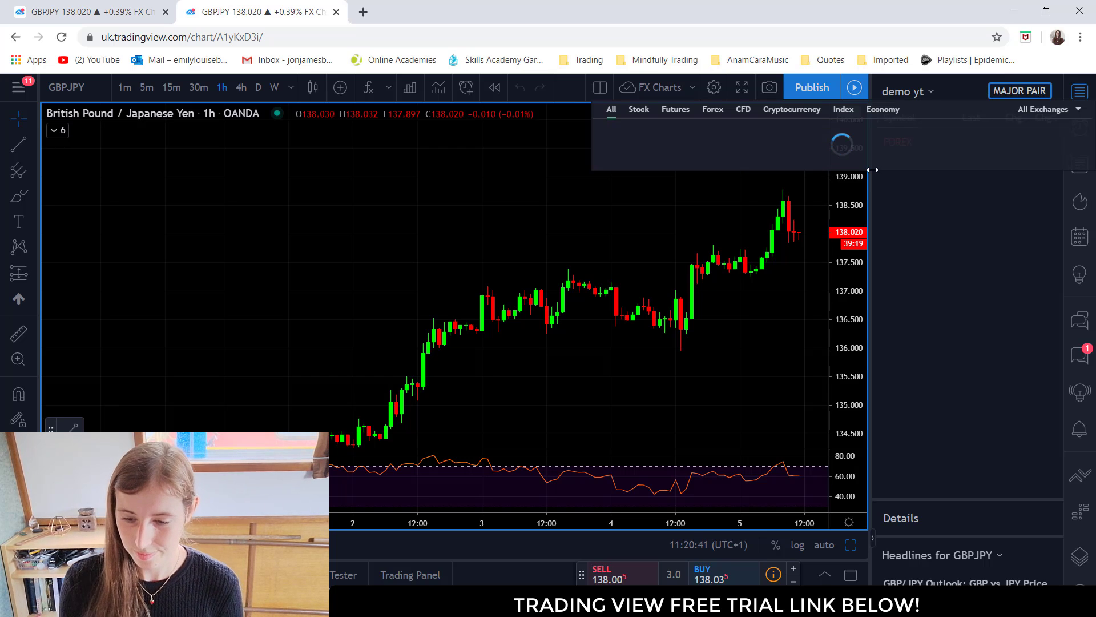
key(Return)
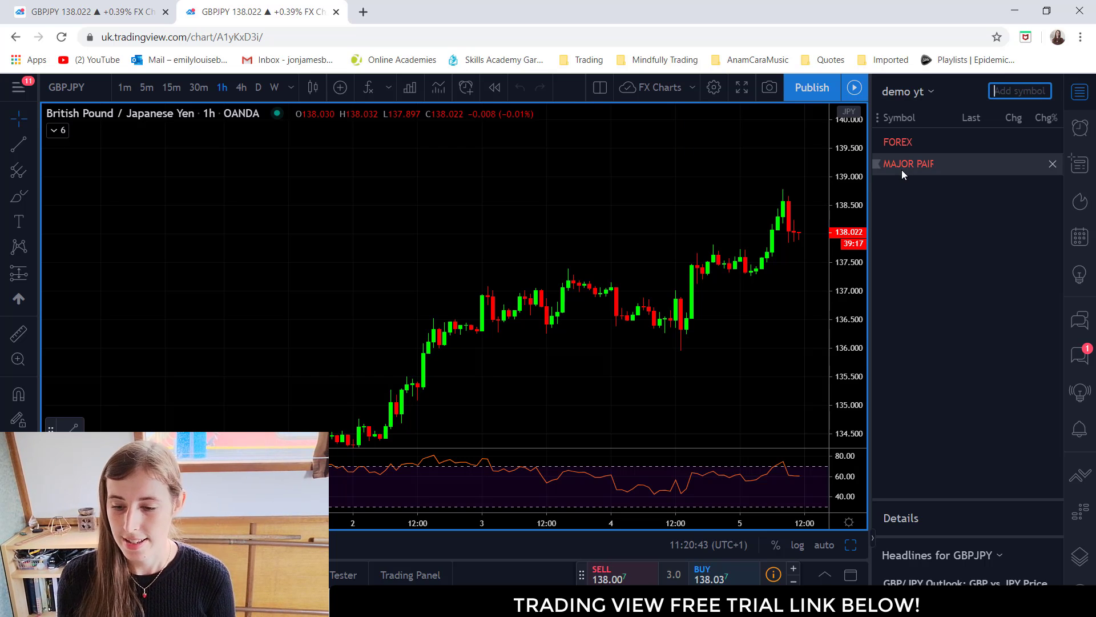
drag(871, 130, 844, 131)
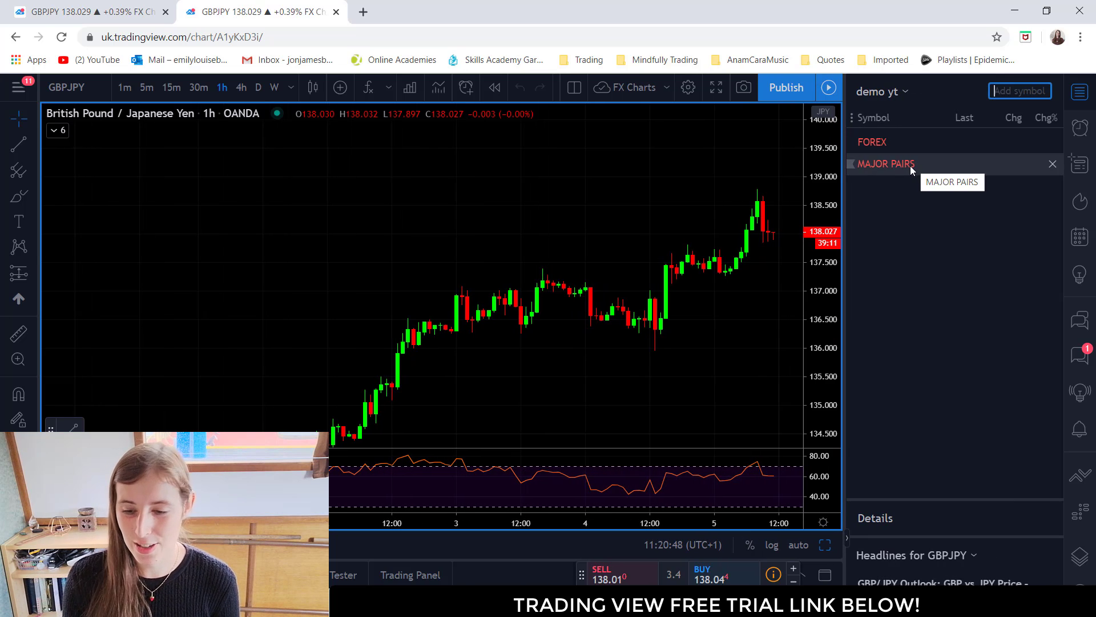
Step: Add the OANDA forex pairs EURUSD, GBPUSD and USDJPY under the MAJOR PAIRS heading
click(1005, 87)
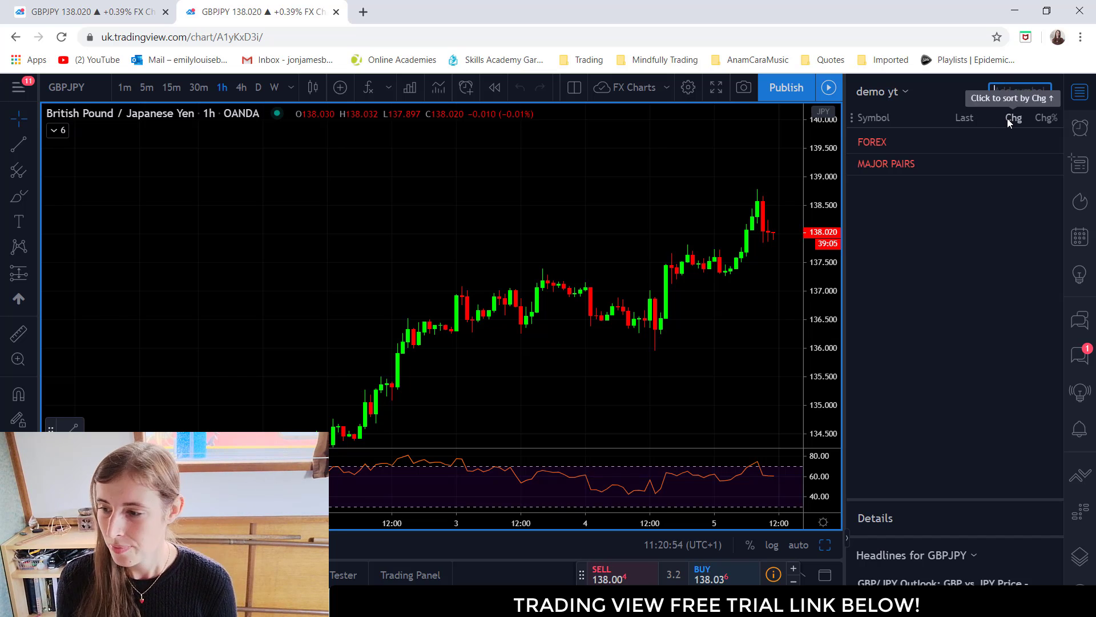
text(EURUSD)
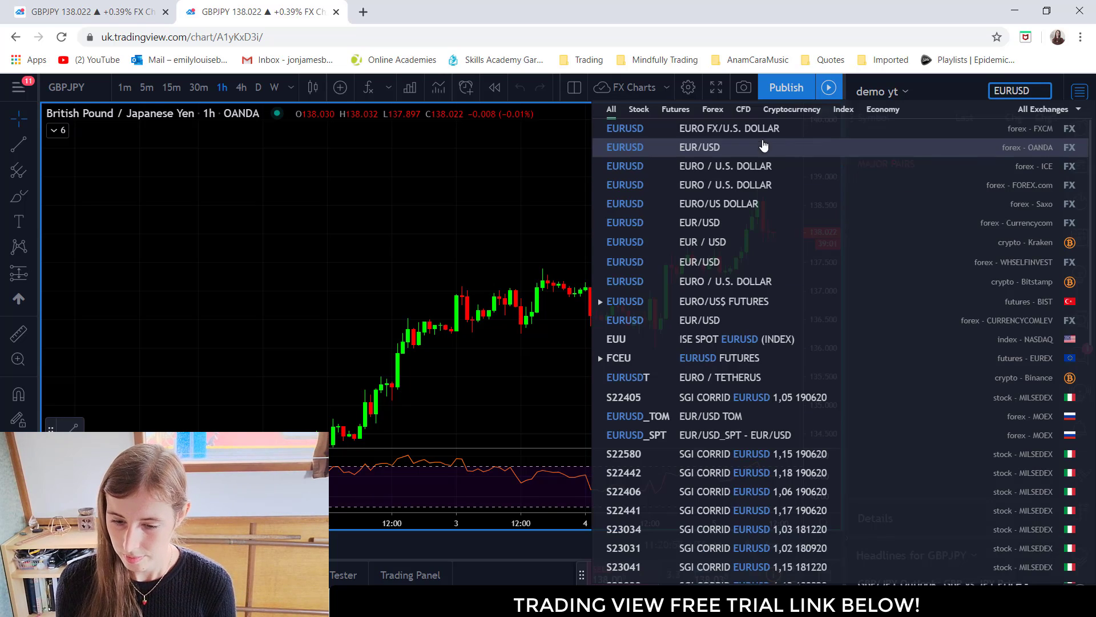
click(751, 146)
text(GBPUSD)
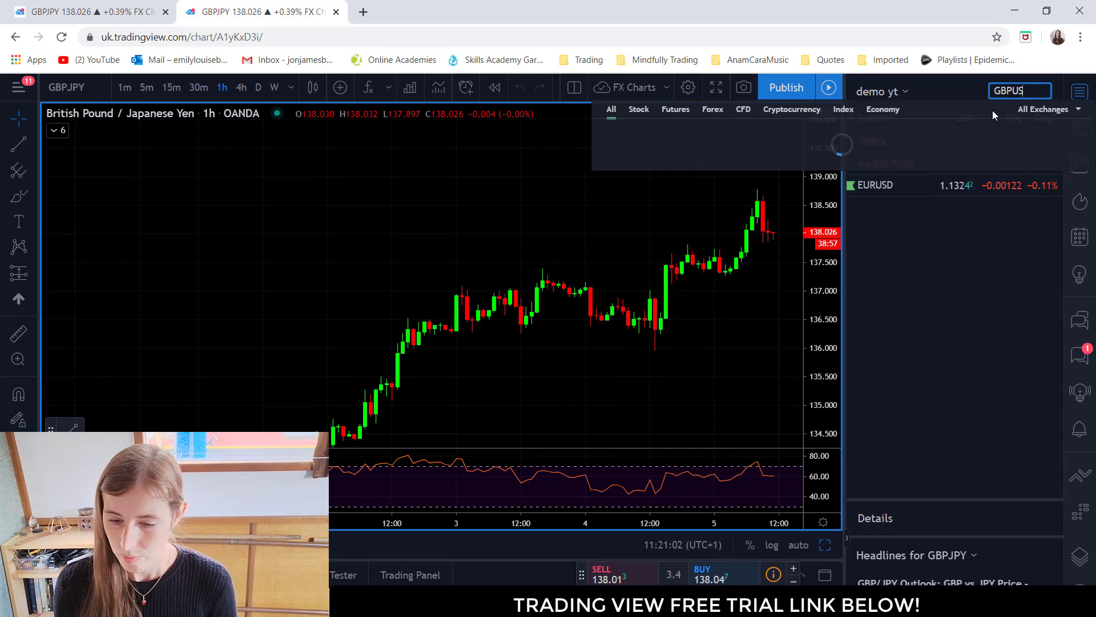
click(925, 172)
text(USDJPY)
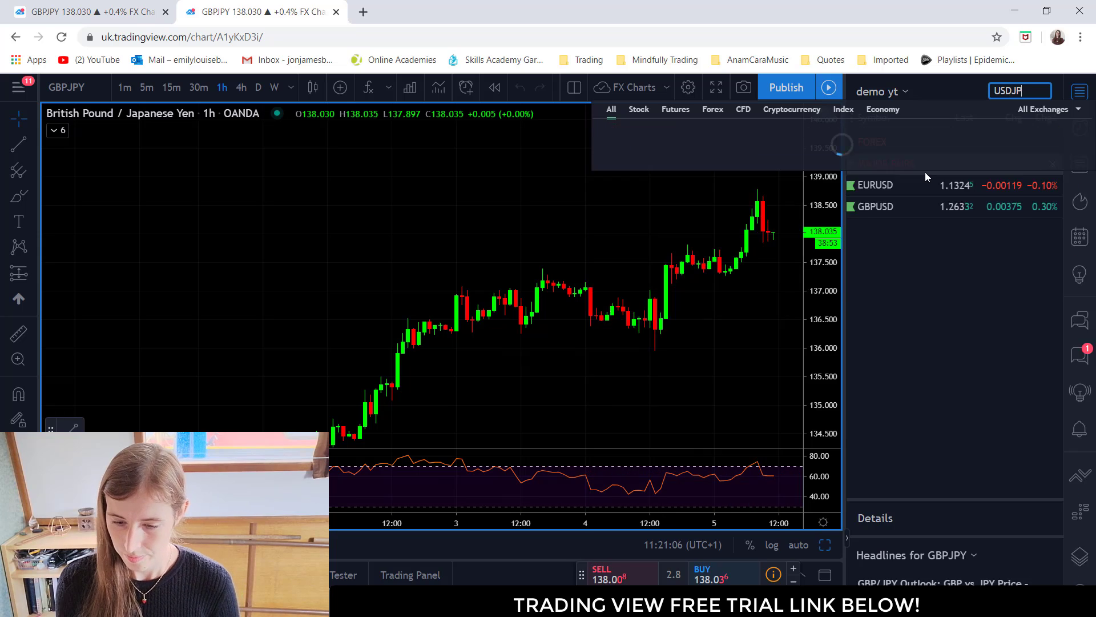
click(779, 147)
Step: Add the OANDA forex pairs USDCHF, AUDUSD, NZDUSD, USDCAD and GBPJPY to the list under the MAJOR PAIRS heading
text(USDCHF)
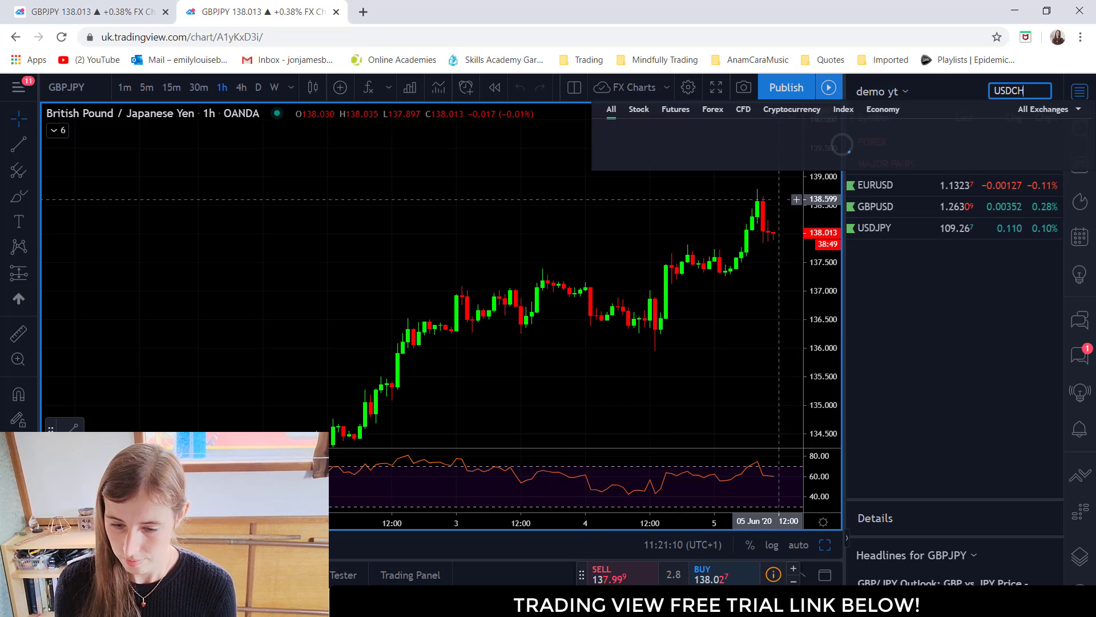
click(696, 158)
text(AUDUSD)
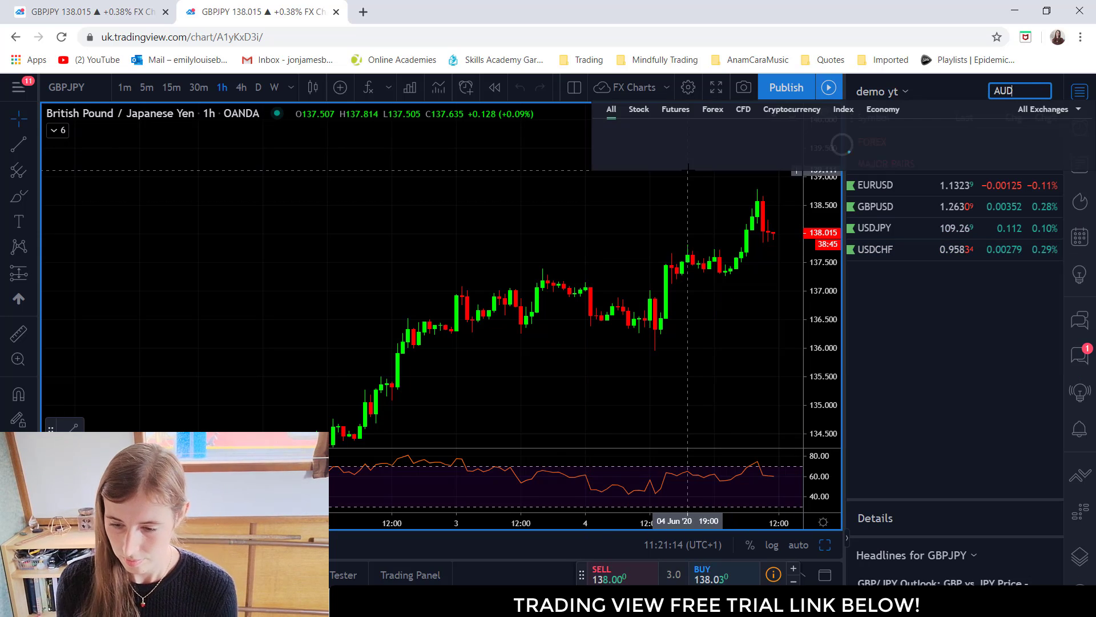
click(645, 149)
text(NZDUSD)
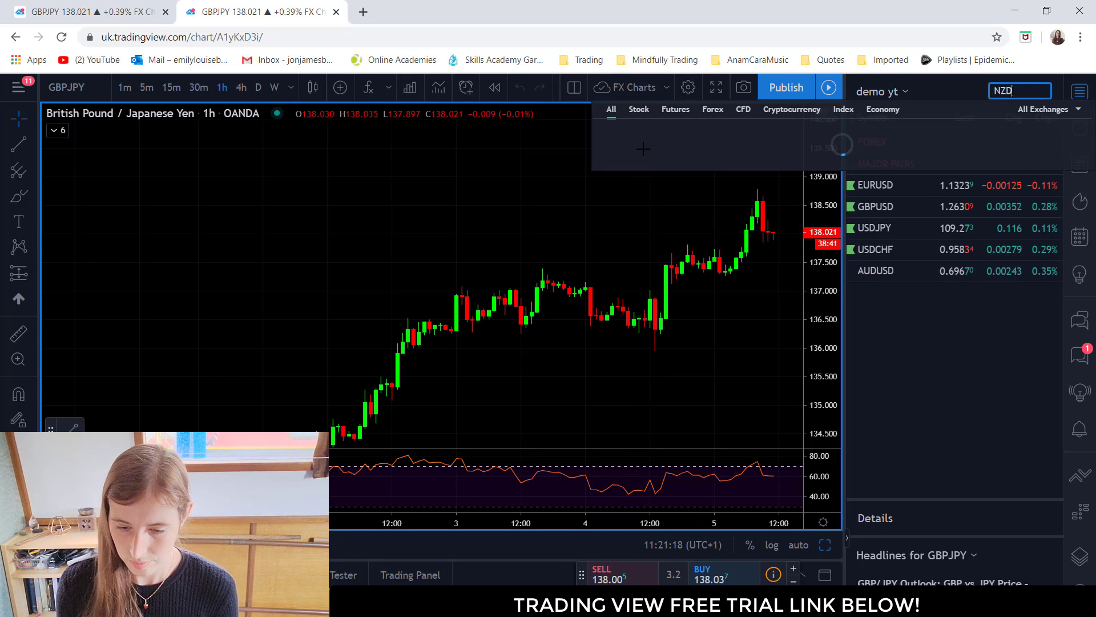
click(645, 149)
text(USDCAD)
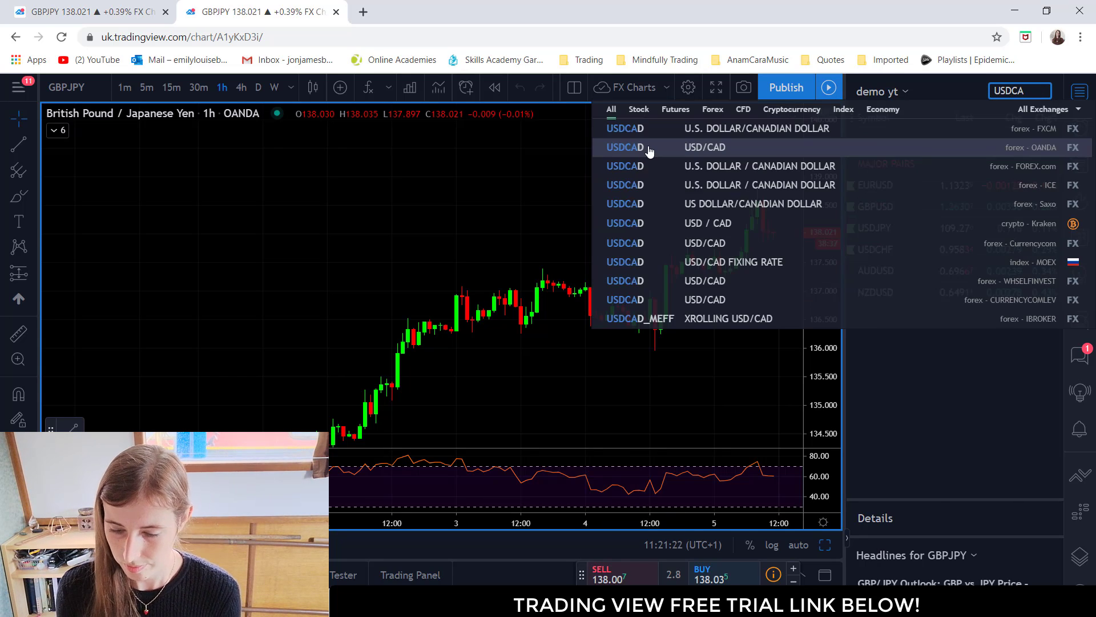
click(647, 149)
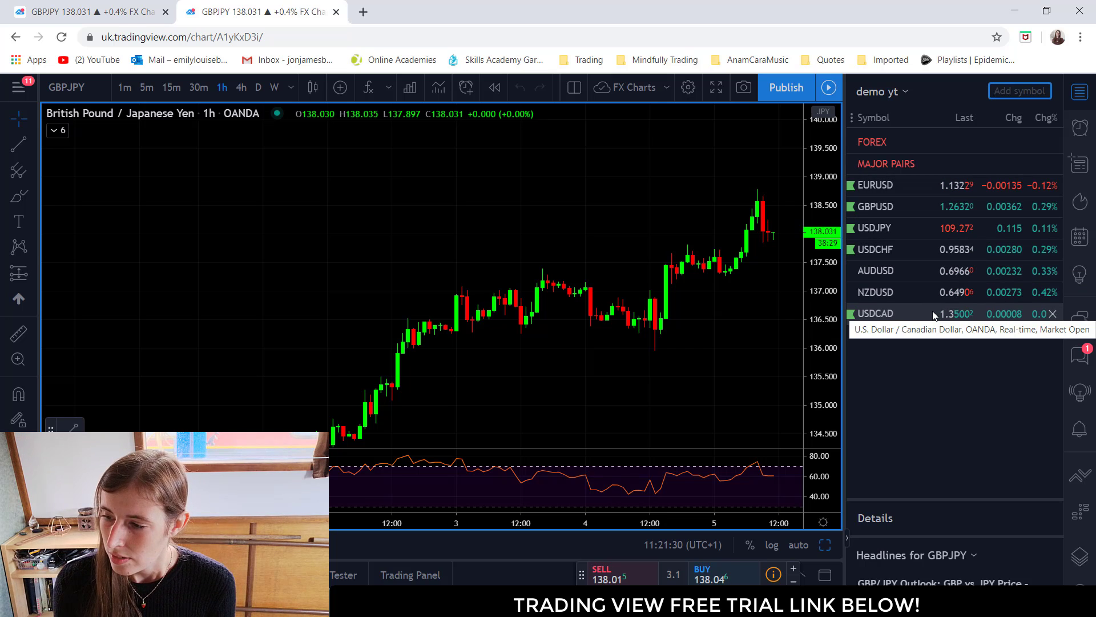
text(GBPJP)
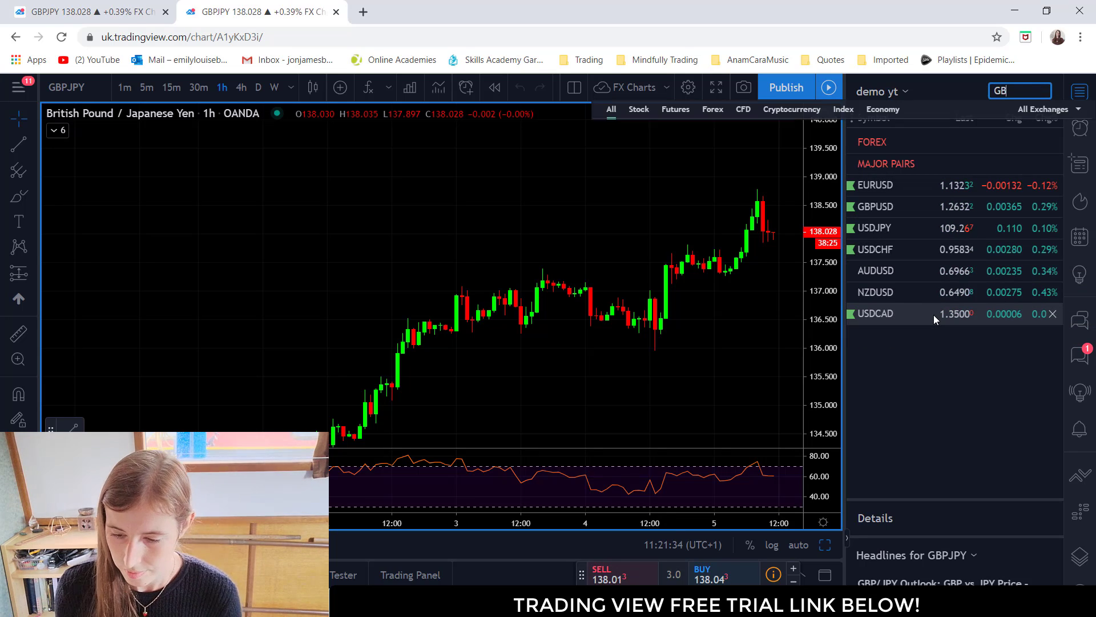
click(711, 149)
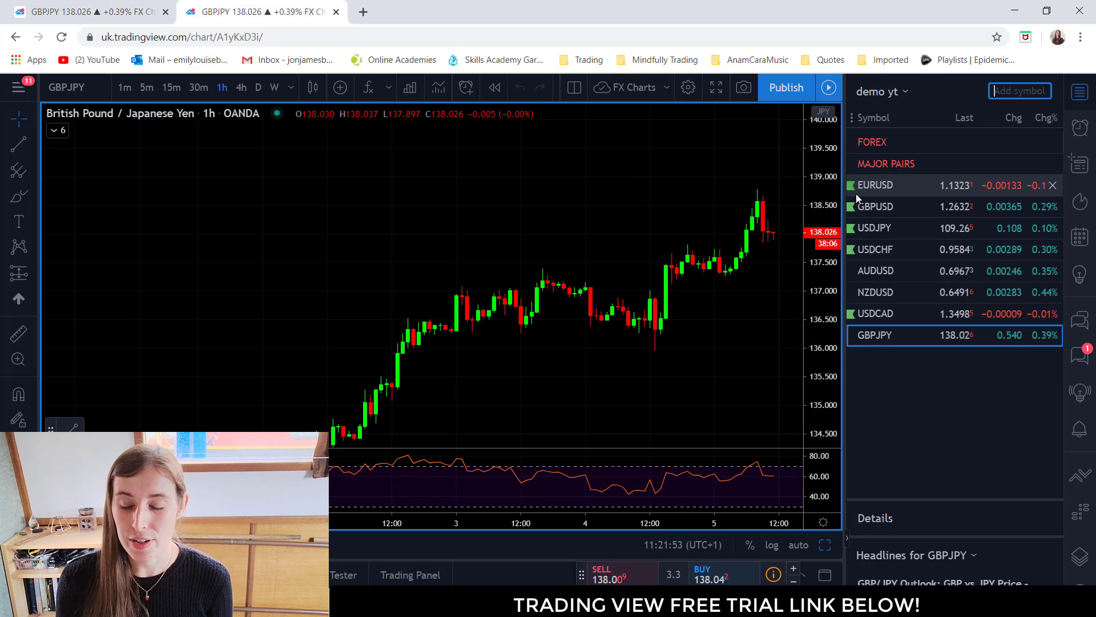
Step: Remove the green flag from USDCHF in the watchlist and flag it again
click(852, 251)
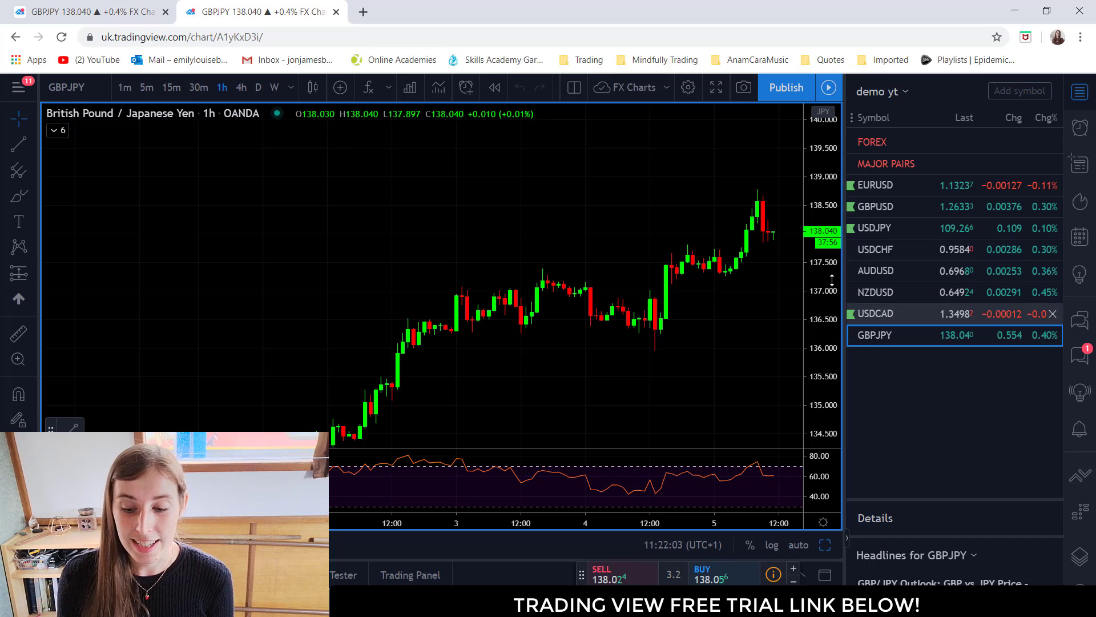
click(848, 252)
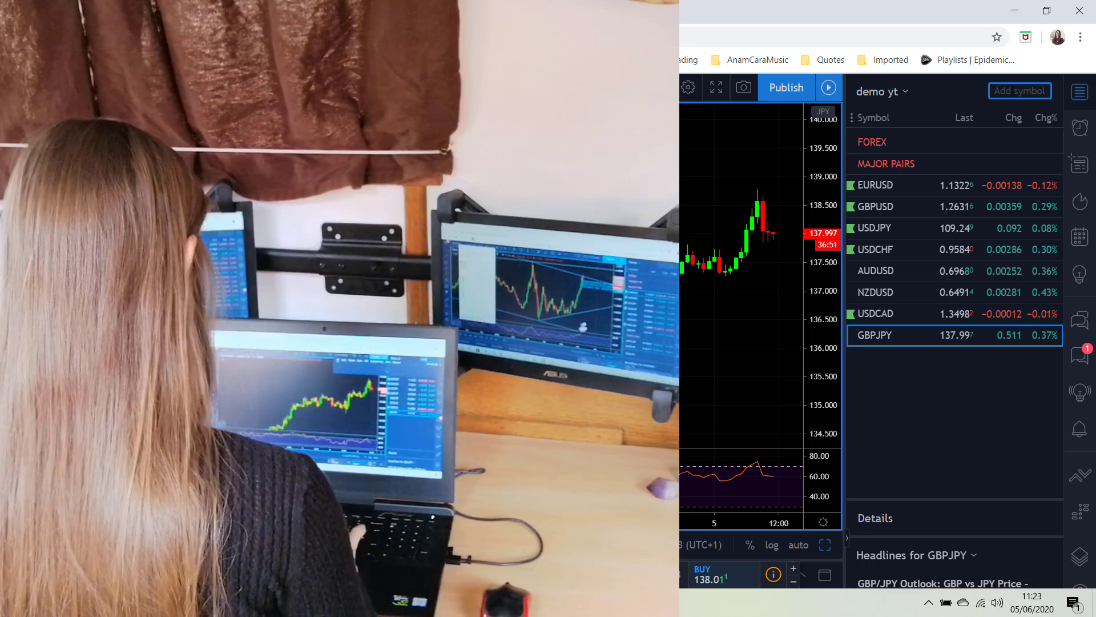
Step: Add a CROSS PAIR section heading below GBPJPY in the demo yt watchlist
text(CROSS)
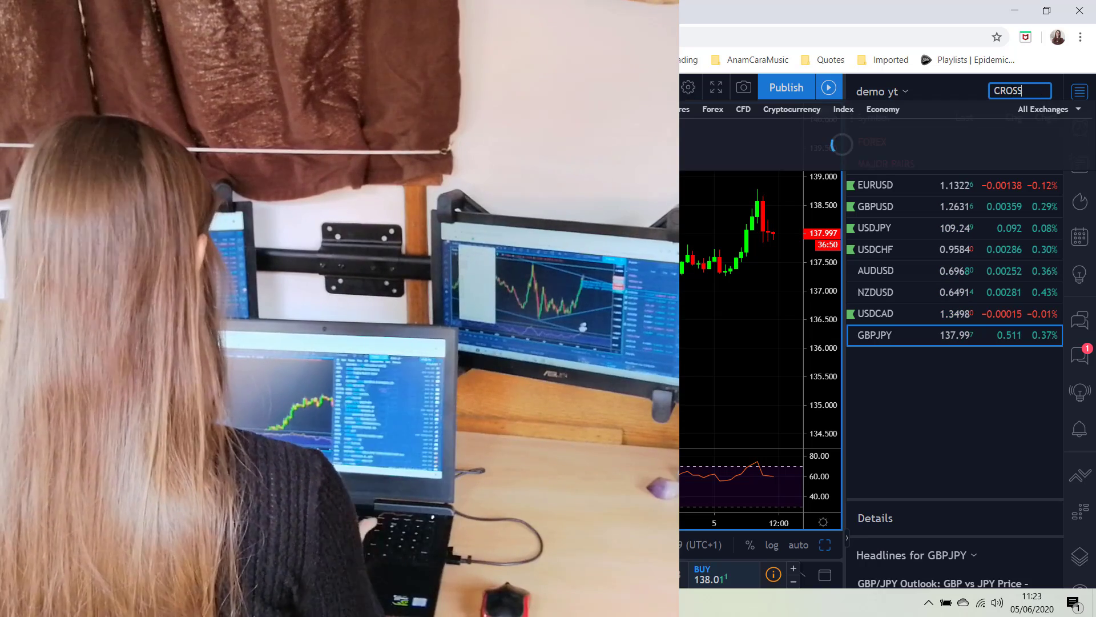
text( PAIR)
key(Return)
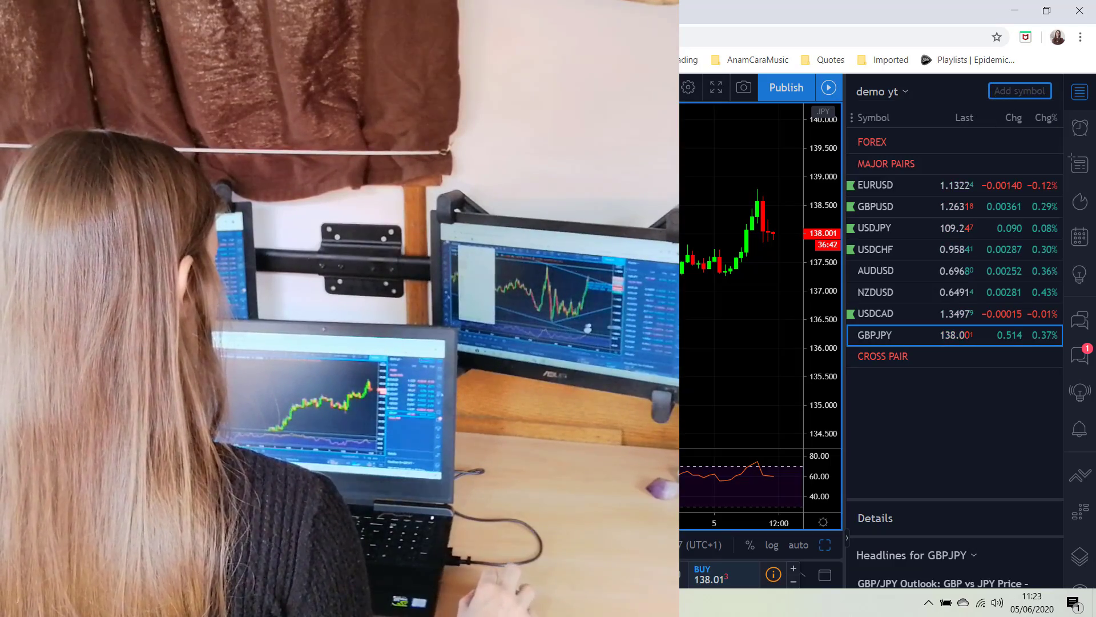
Step: Add the Australian dollar cross pairs AUDCAD, AUDCHF, AUDJPY and AUDNZD under the CROSS PAIR heading
text(AUDCAD)
key(Return)
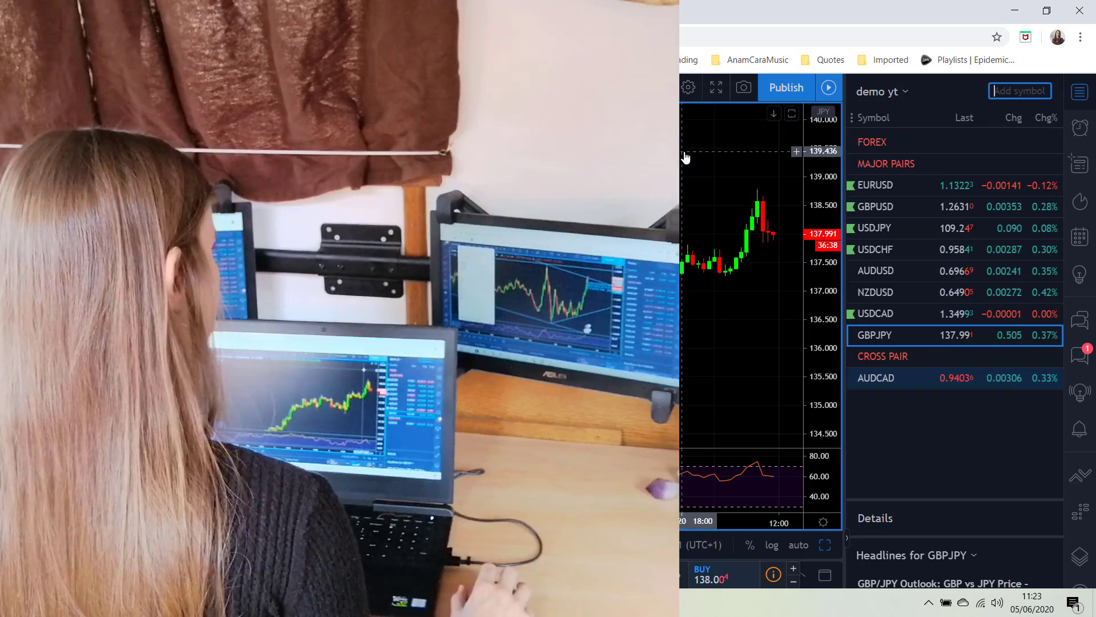
text(AUDCHF)
key(Return)
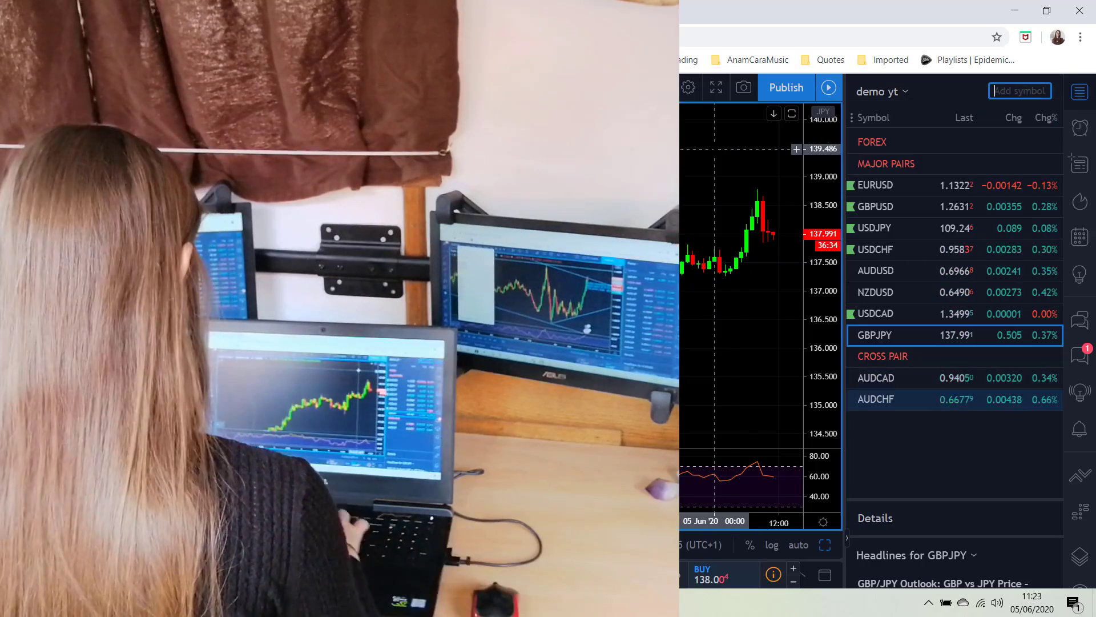
text(AUDJPY)
key(Return)
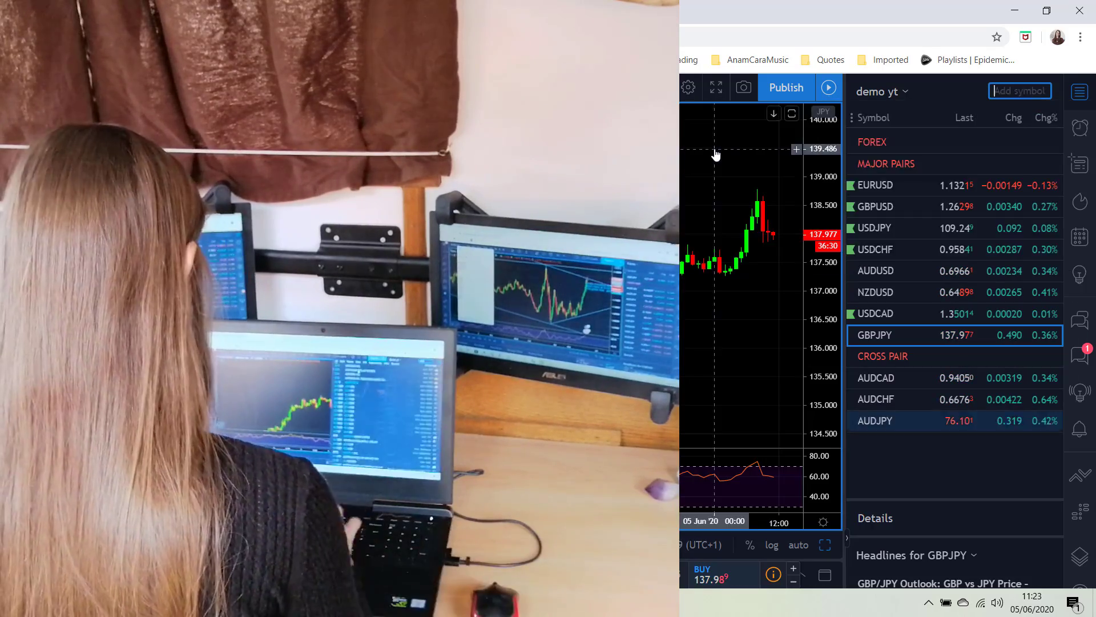
text(AUDNZD)
key(Return)
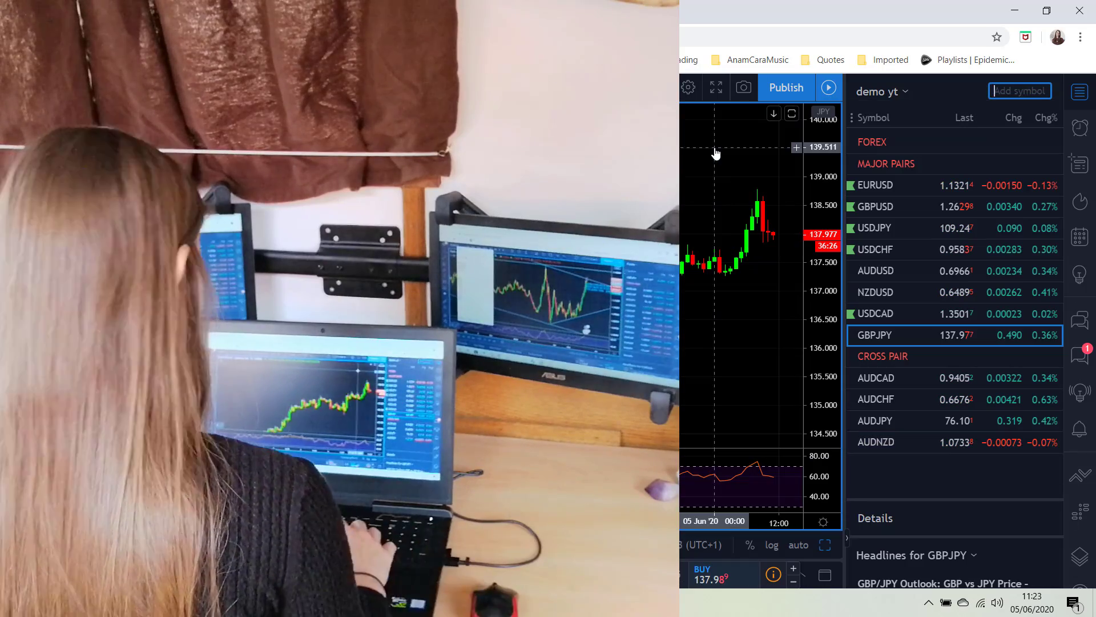
Step: Add the OANDA cross pairs CADCHF, CADJPY and CHFJPY to the CROSS PAIR section
text(CADCHF)
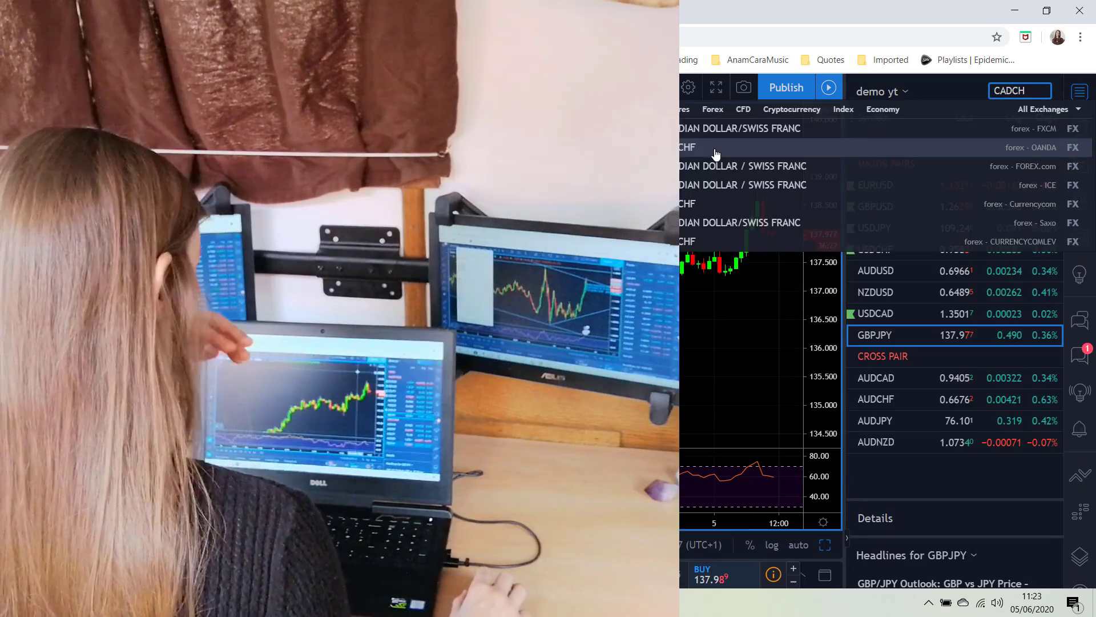
key(Return)
text(CADJP)
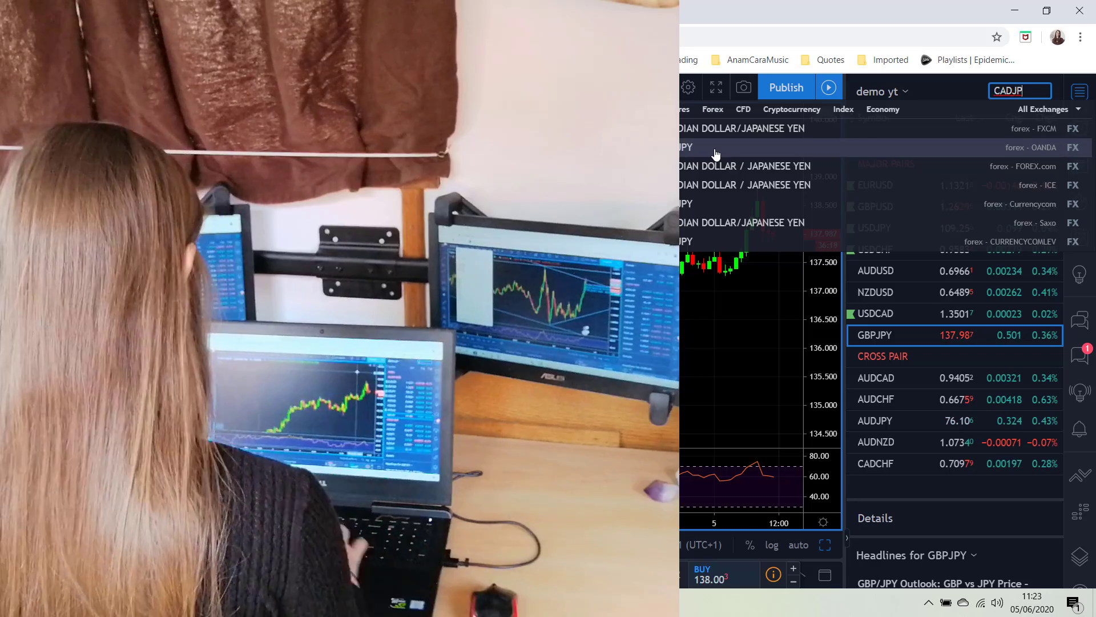
key(Return)
text(CHFJP)
key(Return)
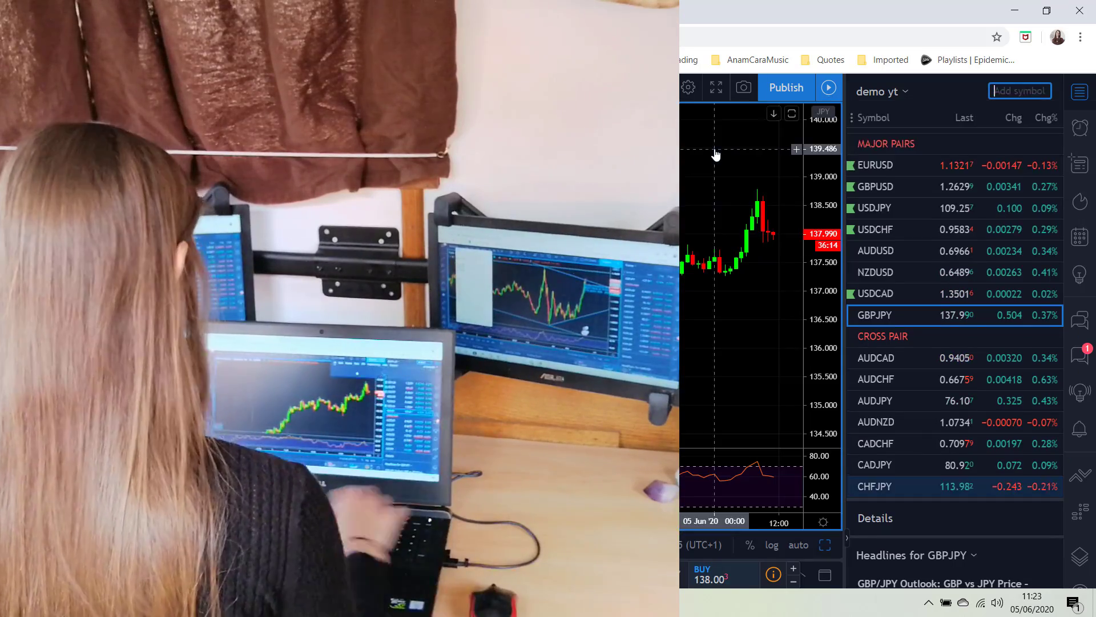
Step: Add the euro cross pairs EURAUD, EURCAD, EURCHF, EURGBP, EURJPY and EURNZD to the CROSS PAIR section
text(EURAU)
key(Return)
text(EURCA)
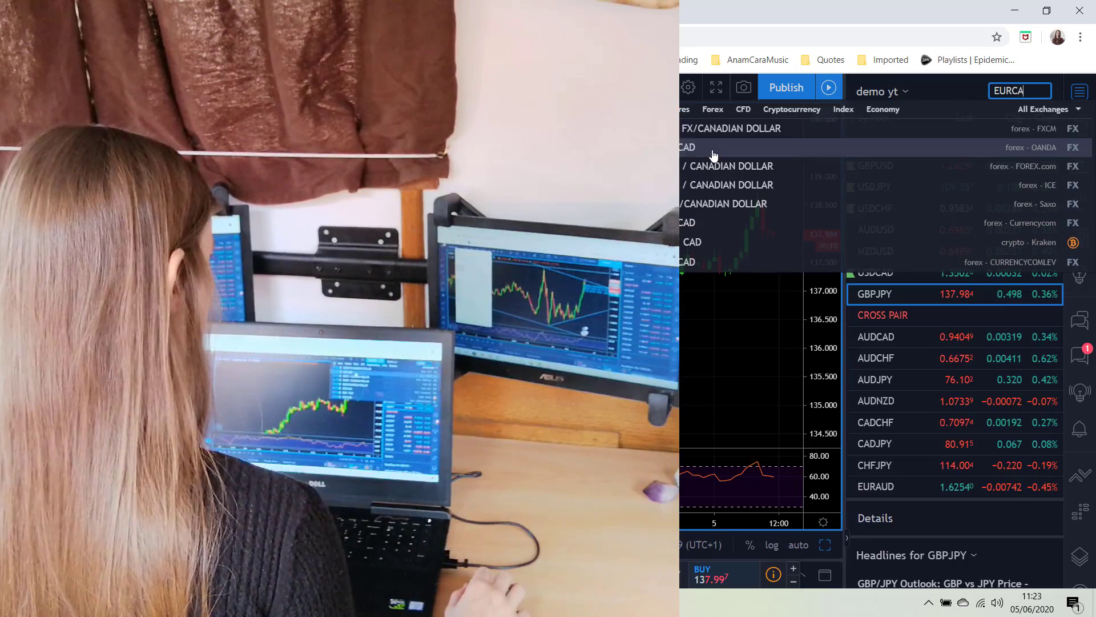
key(Return)
text(EURCH)
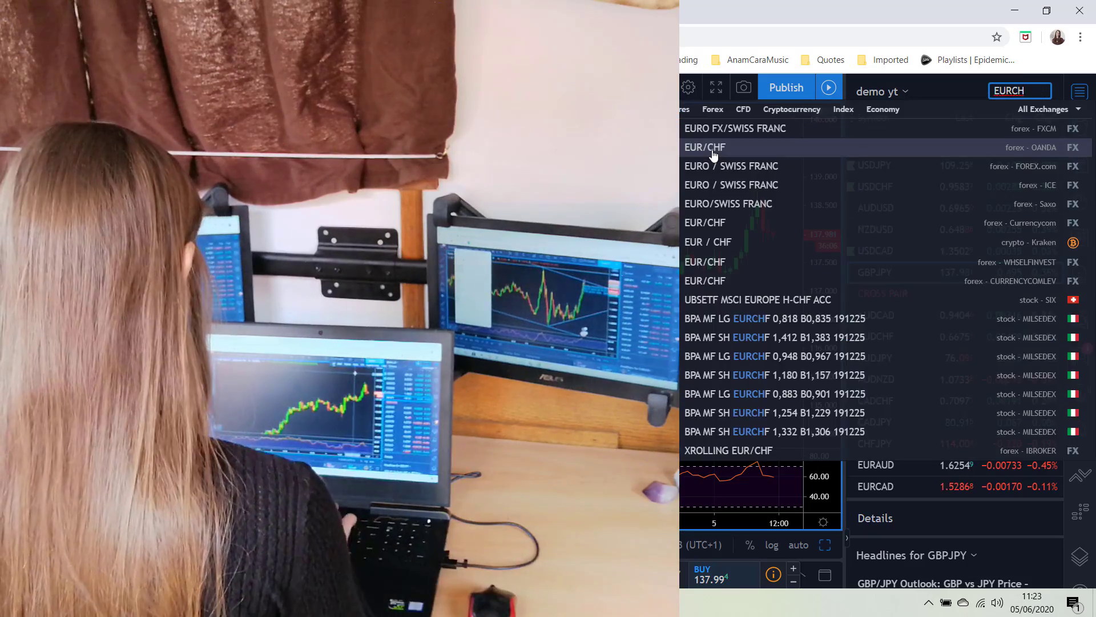
key(Return)
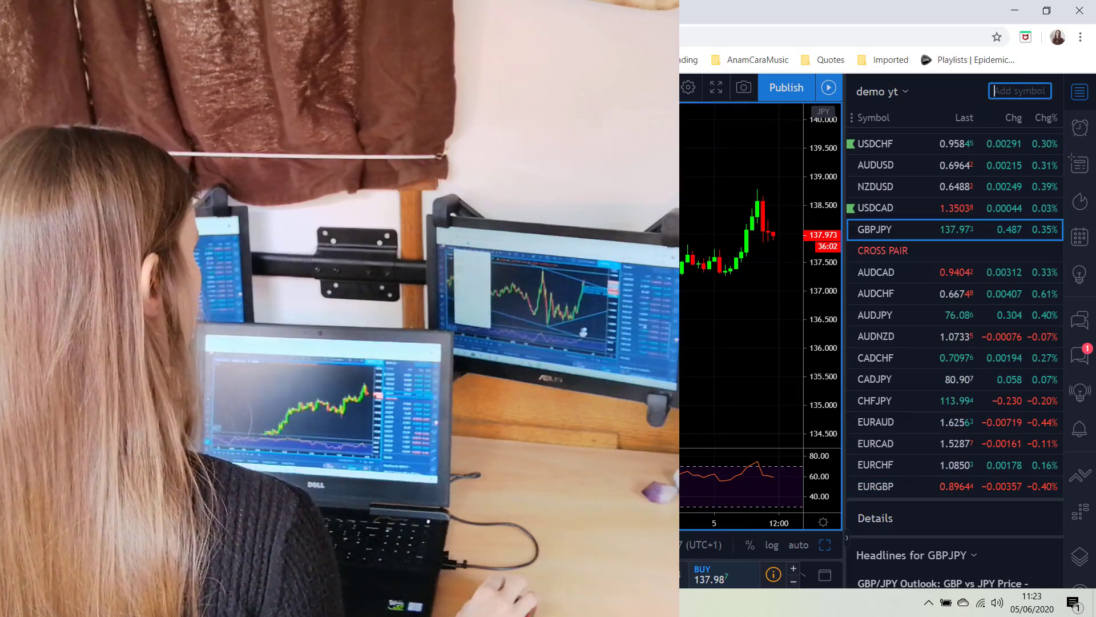
text(EU)
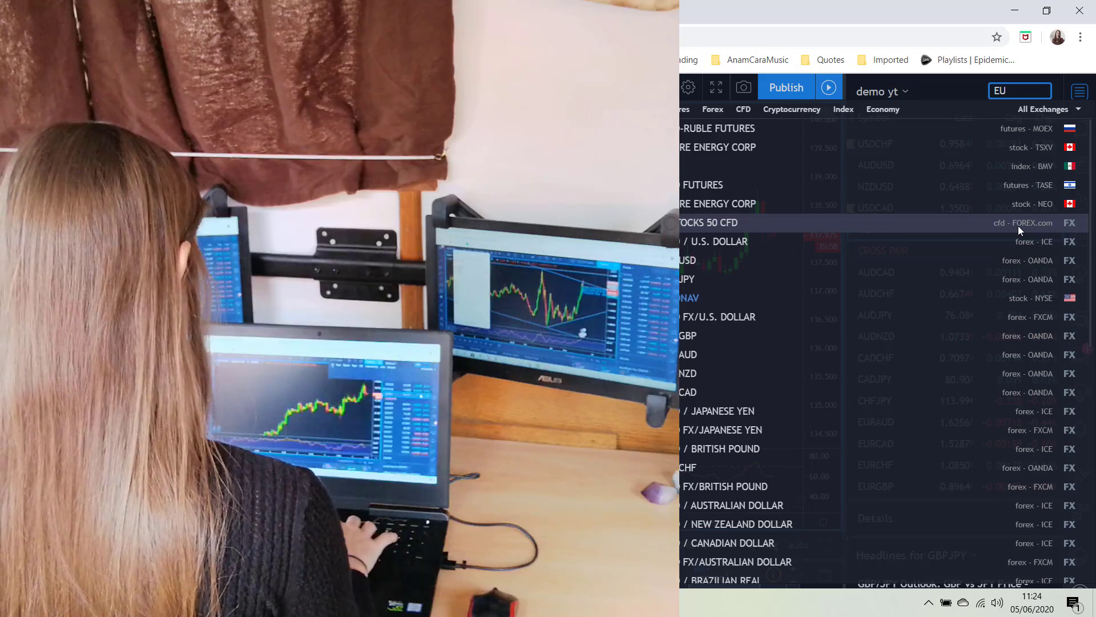
text(RJPY)
key(Return)
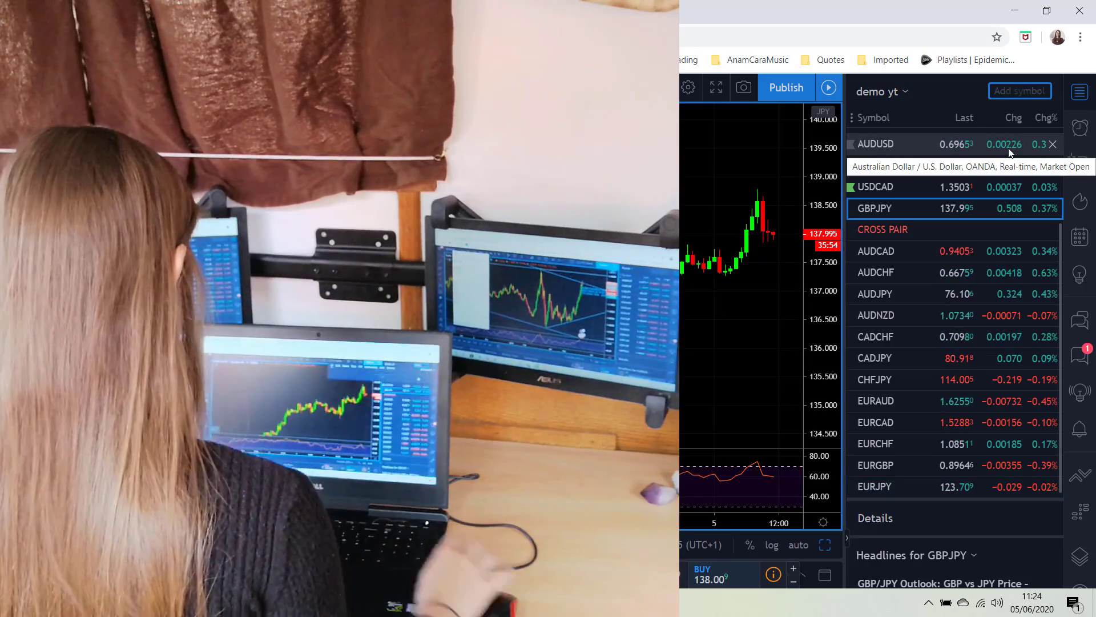
text(EURNZD)
key(Return)
Step: Add the British pound cross pairs GBPAUD, GBPCAD, GBPCHF and GBPNZD to the CROSS PAIR section
text(G)
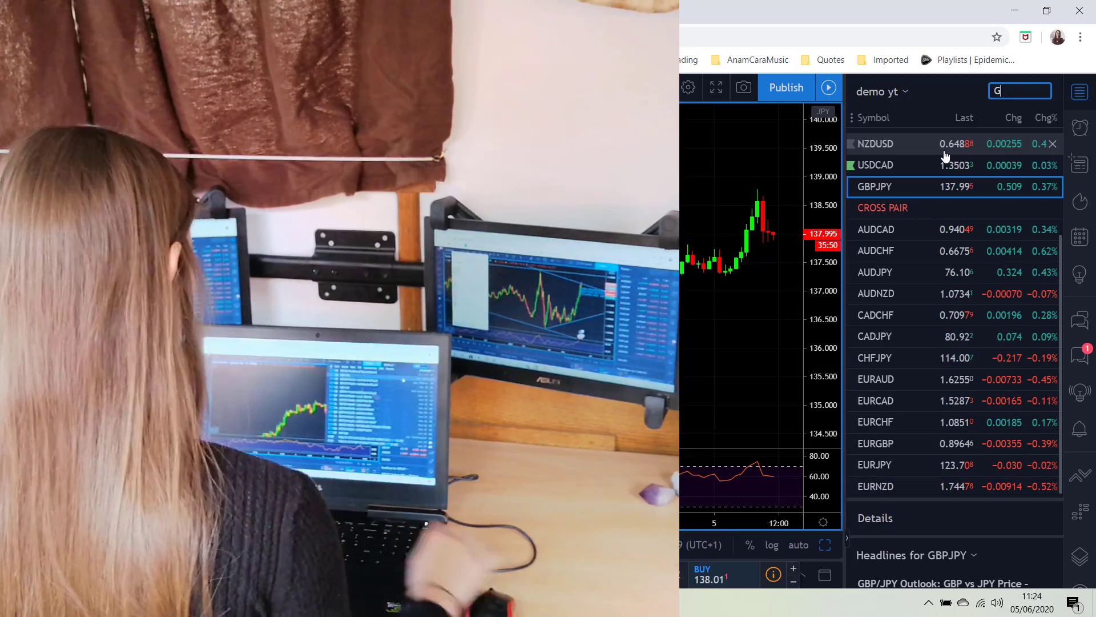
text(BPAUD)
key(Return)
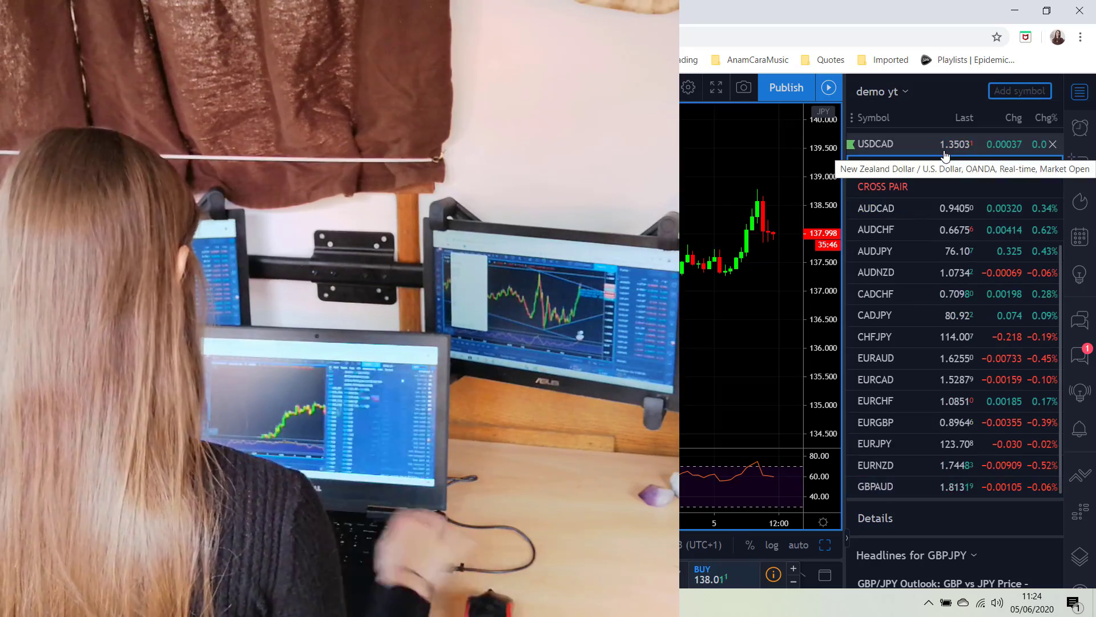
text(GBPCAD)
key(Return)
text(GBP)
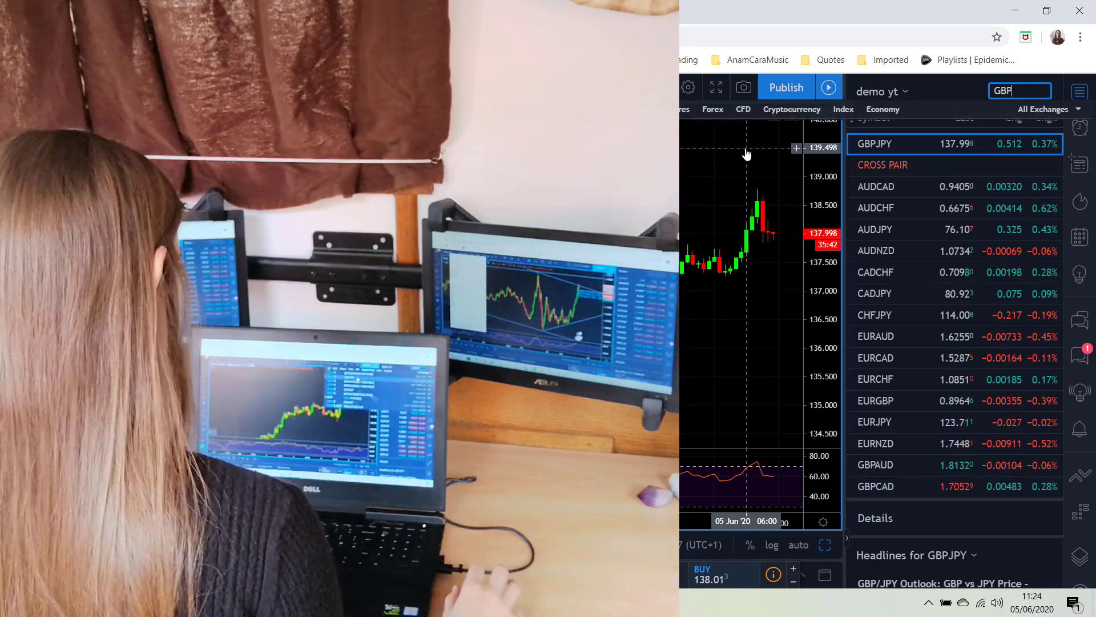
text(CHF)
key(Return)
text(GBPNZ)
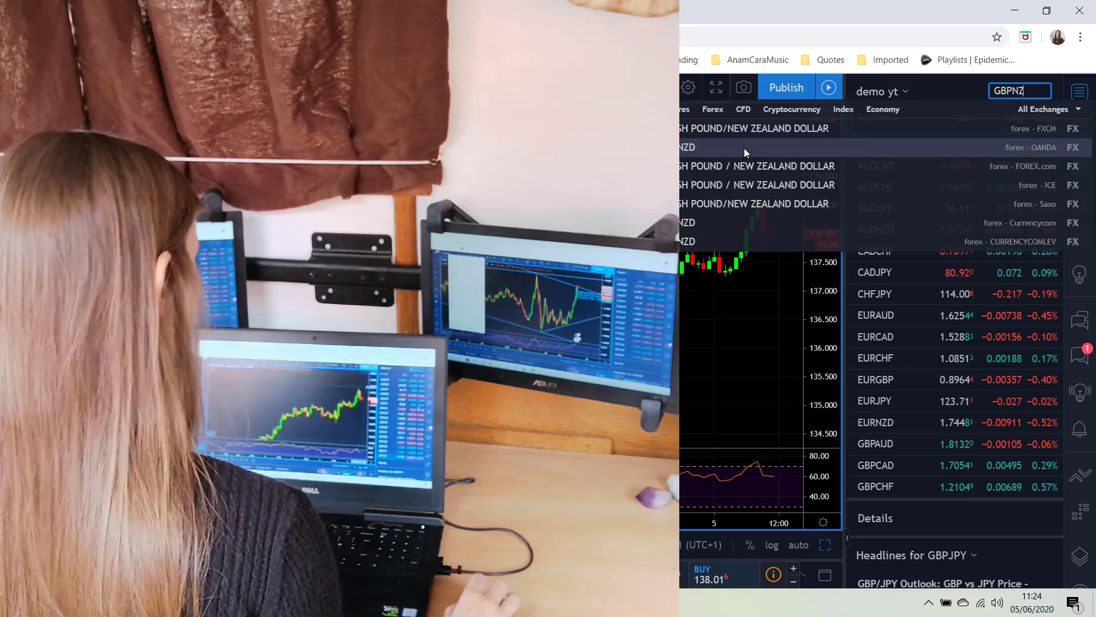
key(Return)
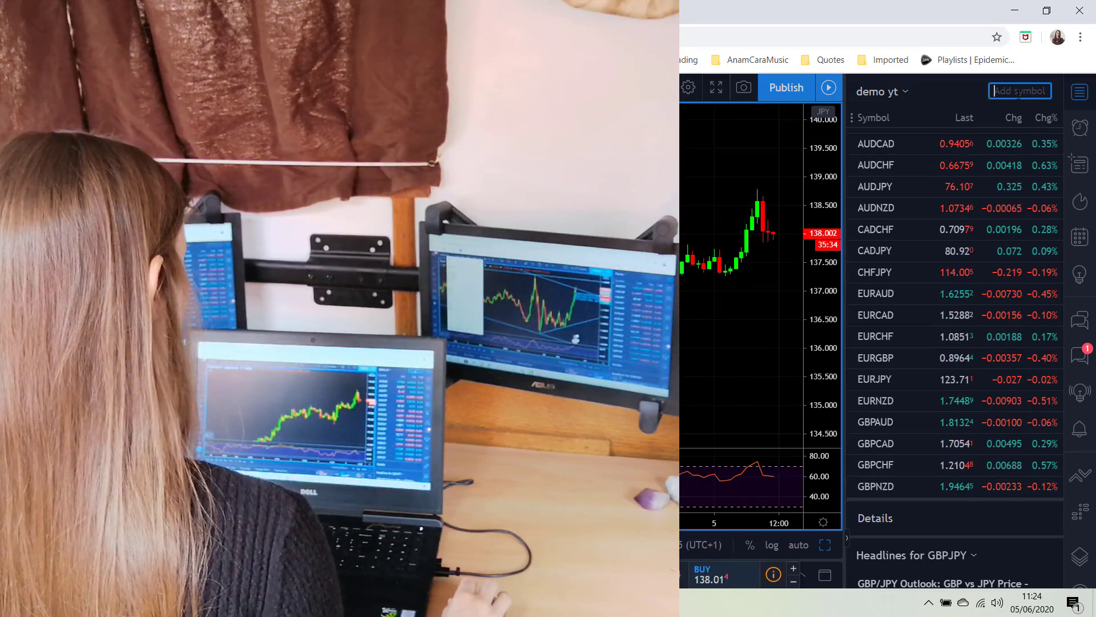
Step: Add the New Zealand dollar cross pairs NZDCAD, NZDCHF and NZDJPY from OANDA at the end of the watchlist
text(NZDC)
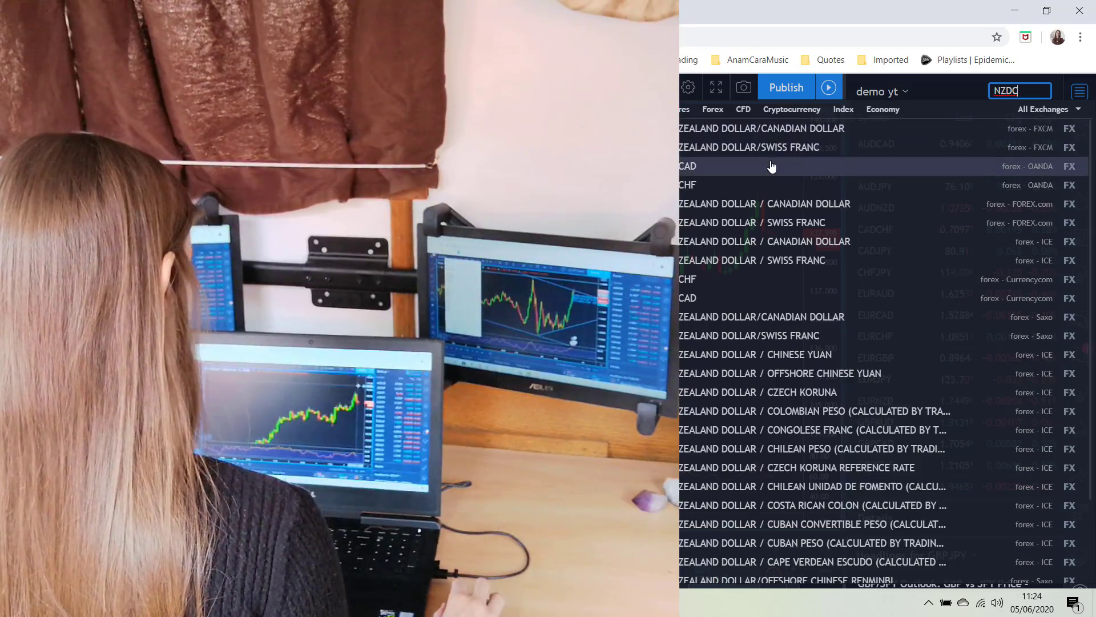
click(771, 165)
text(NZDCH)
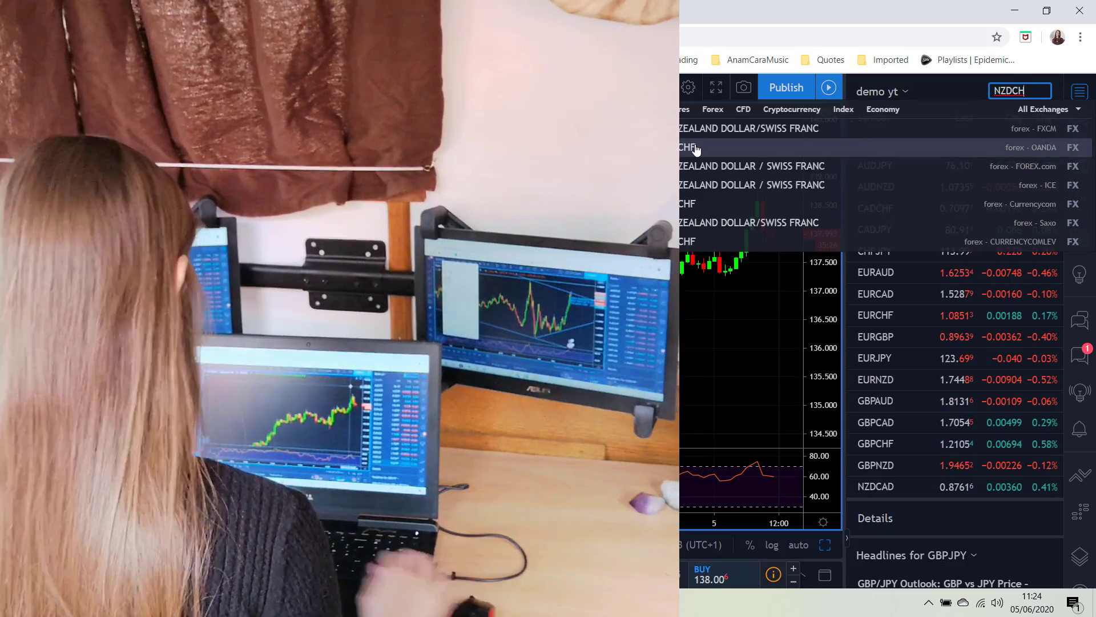
click(696, 148)
text(NZDJP)
key(Return)
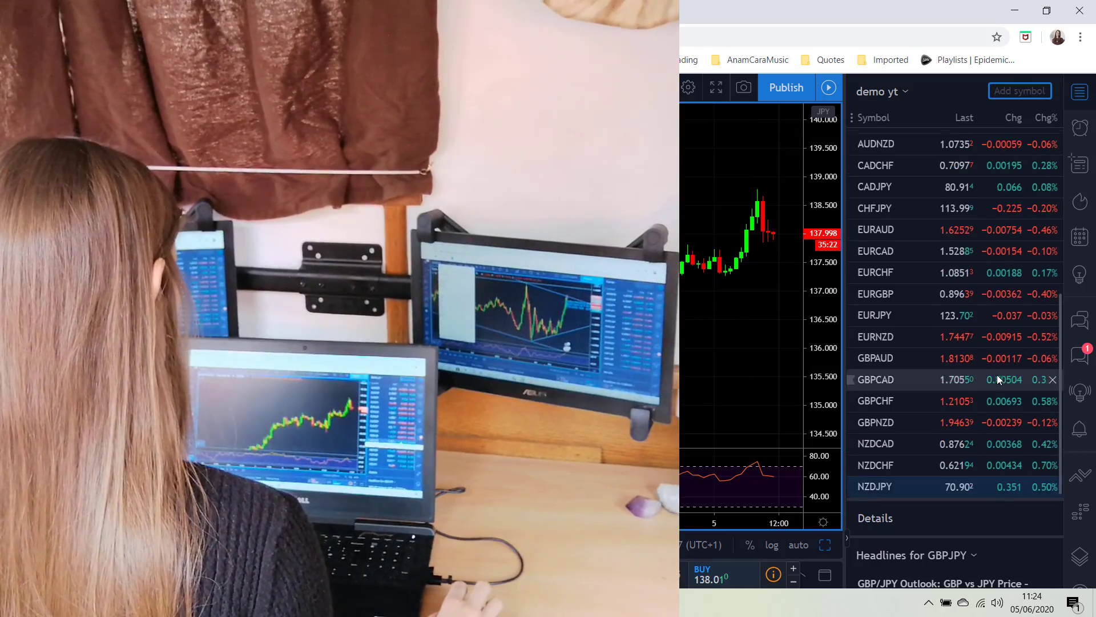
Step: Review the demo yt watchlist from the FOREX heading through the major pairs to the last cross pair
scroll(971, 354, up, 10)
click(924, 335)
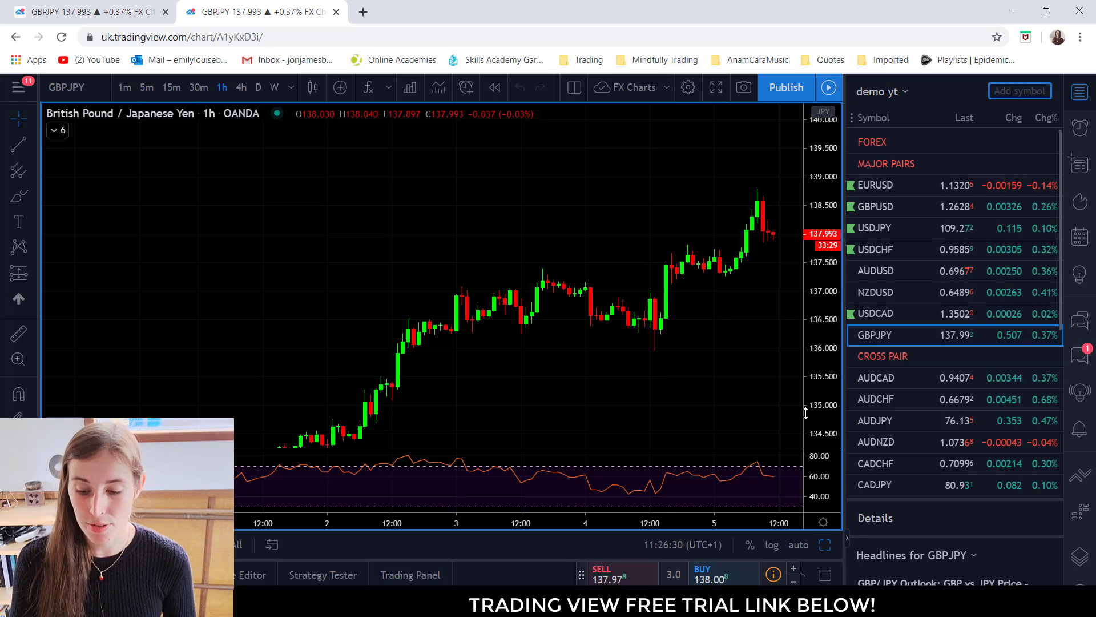
scroll(879, 317, down, 3)
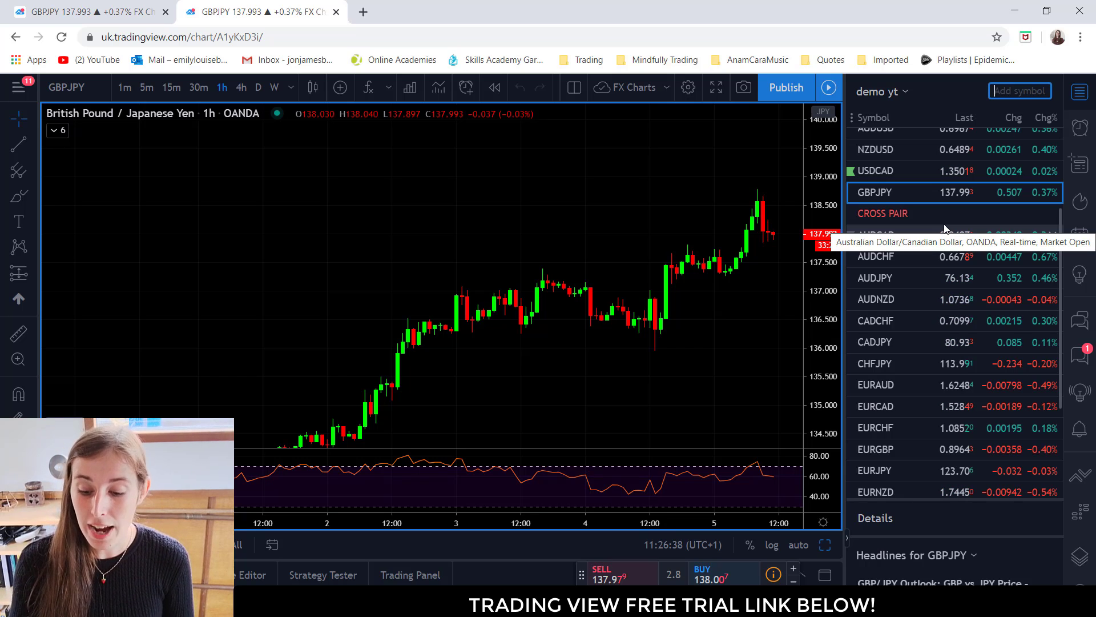
scroll(919, 252, down, 3)
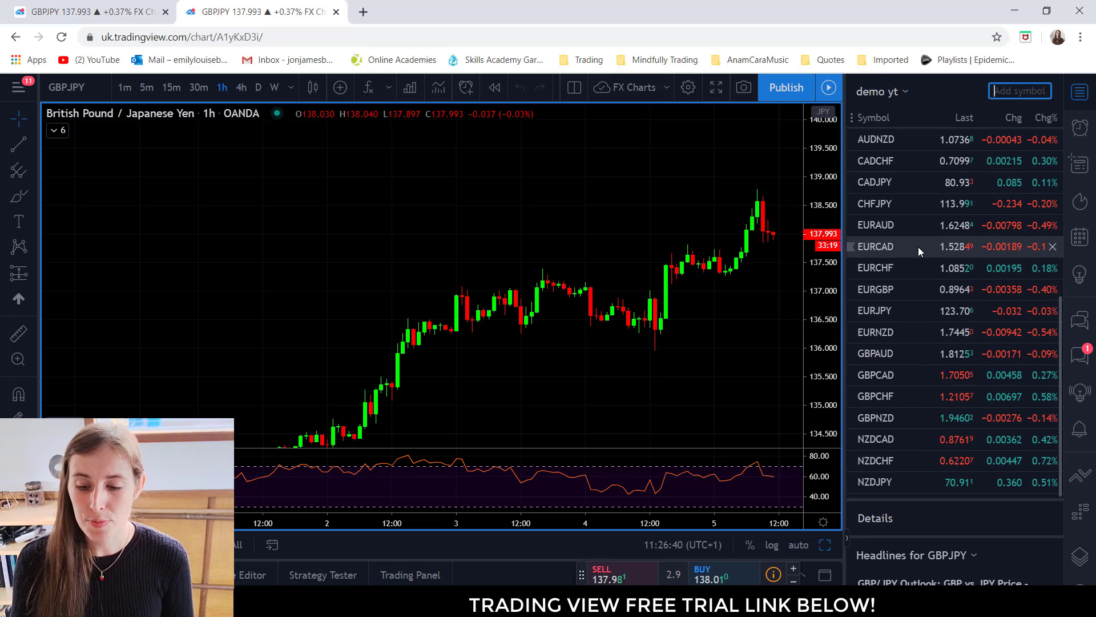
scroll(918, 247, up, 6)
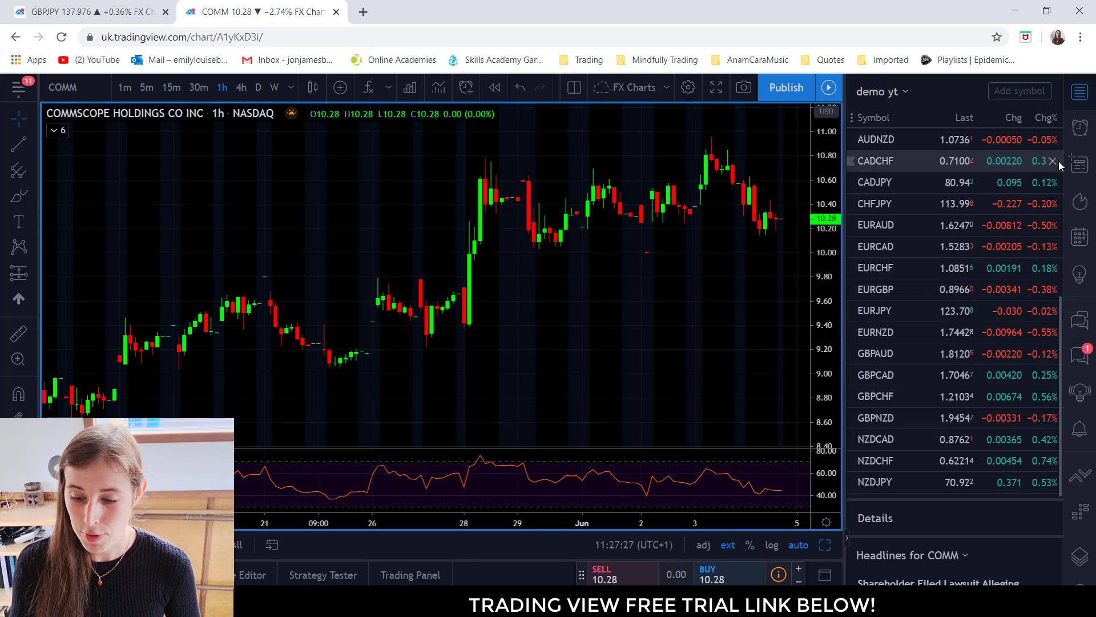
Step: Add an EXTRAS heading at the end of the watchlist and place OANDA's gold symbol XAUUSD under it
click(1019, 91)
text(EXTRAS)
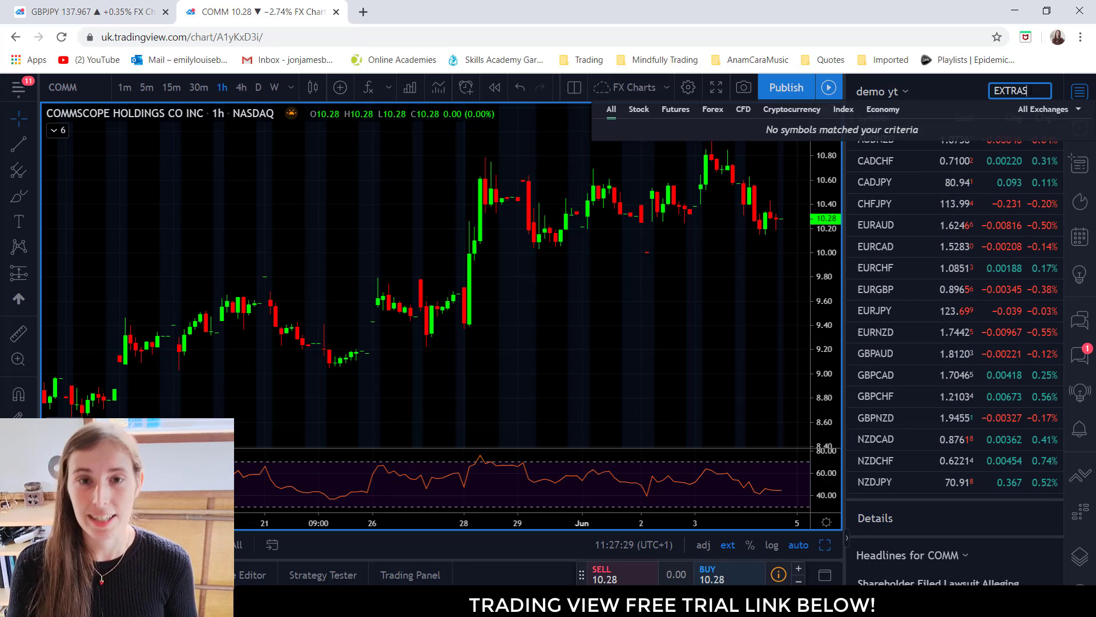
key(Return)
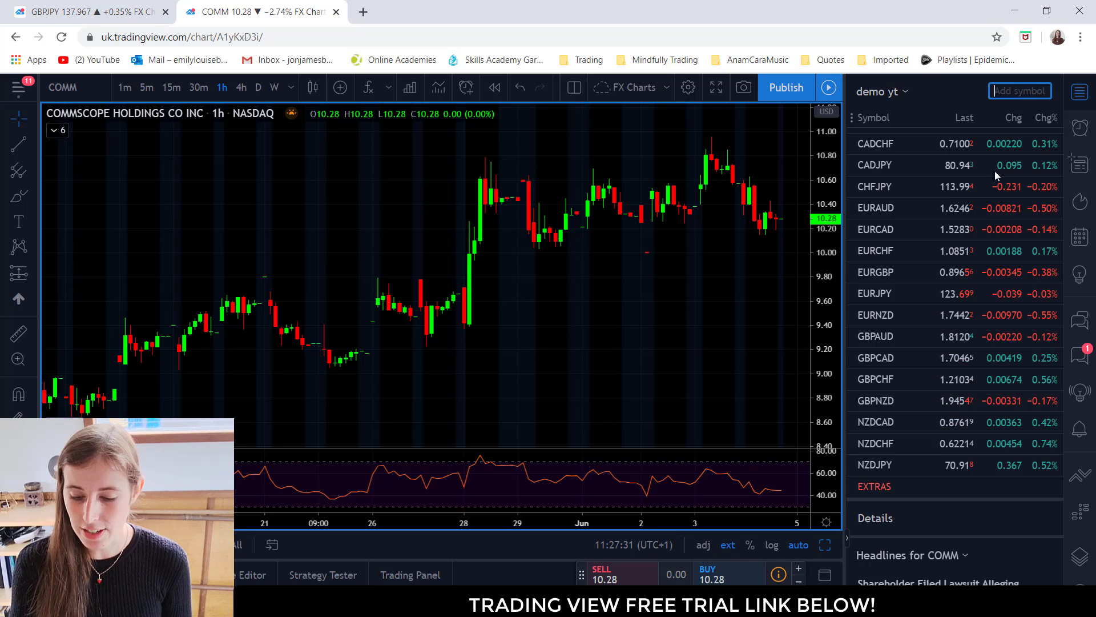
text(XA)
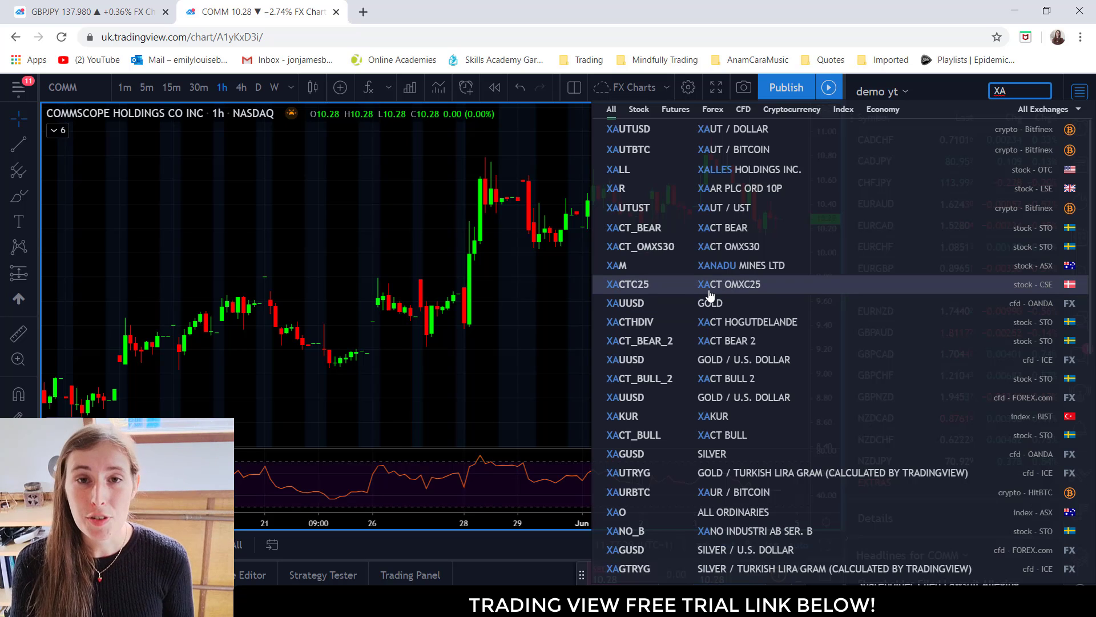
click(743, 306)
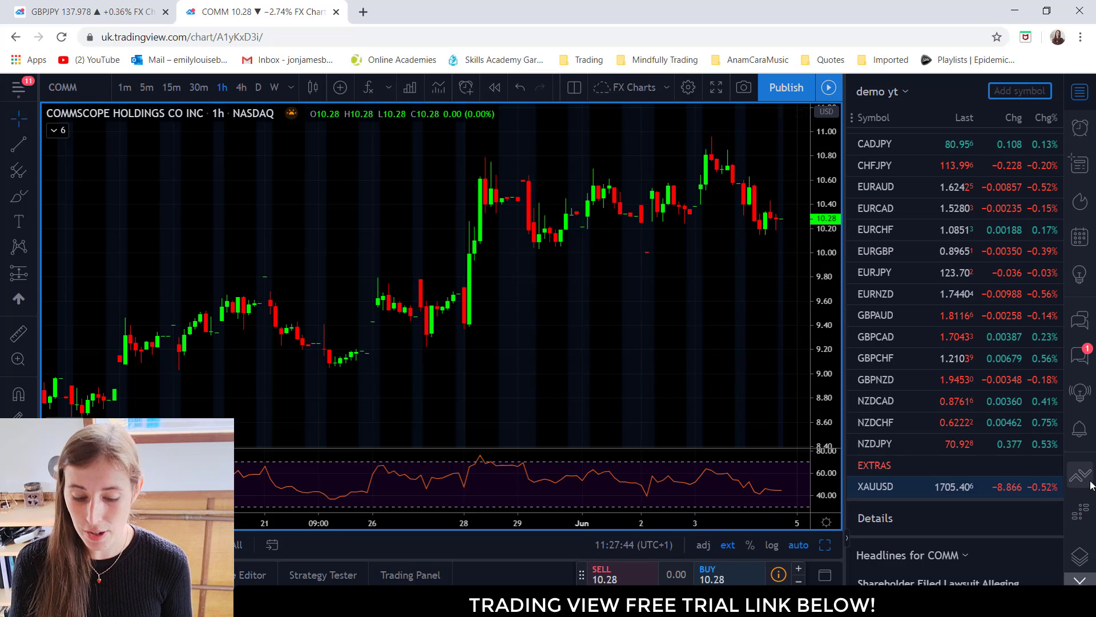
Step: Add SPY (SPDR S&P 500 ETF Trust) and the Dow Jones symbol DJI to the EXTRAS section
text(SPY)
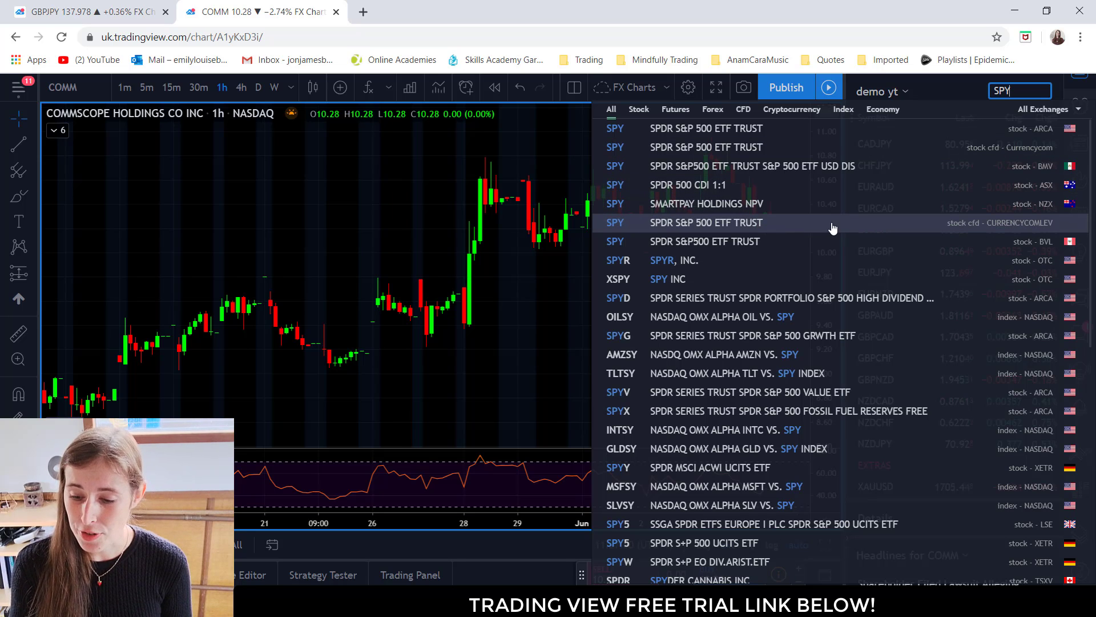
click(779, 146)
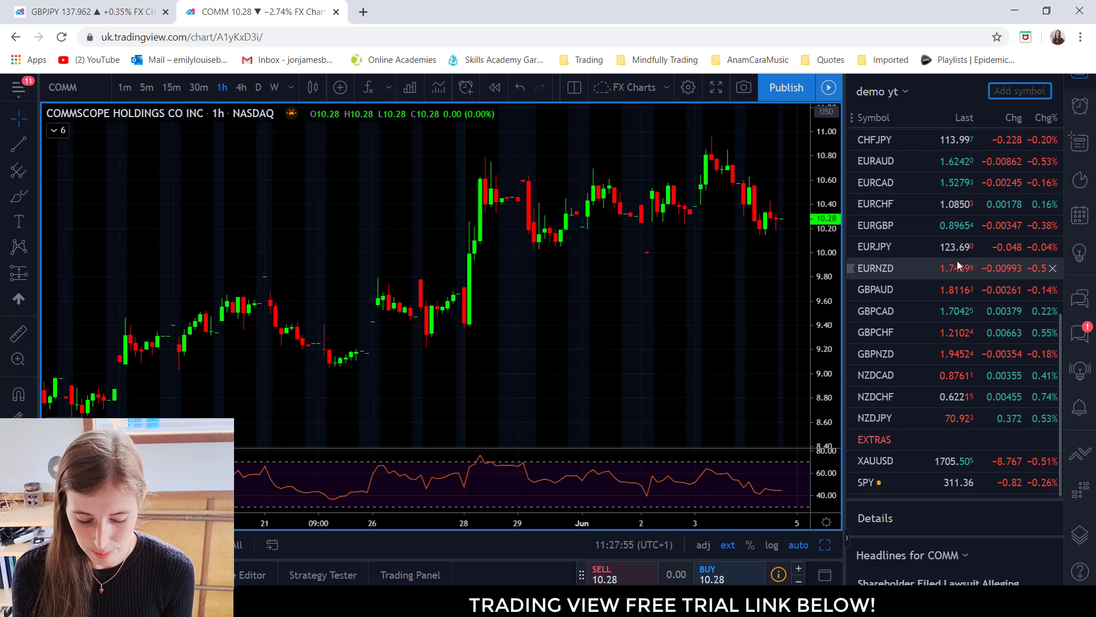
text(DJI)
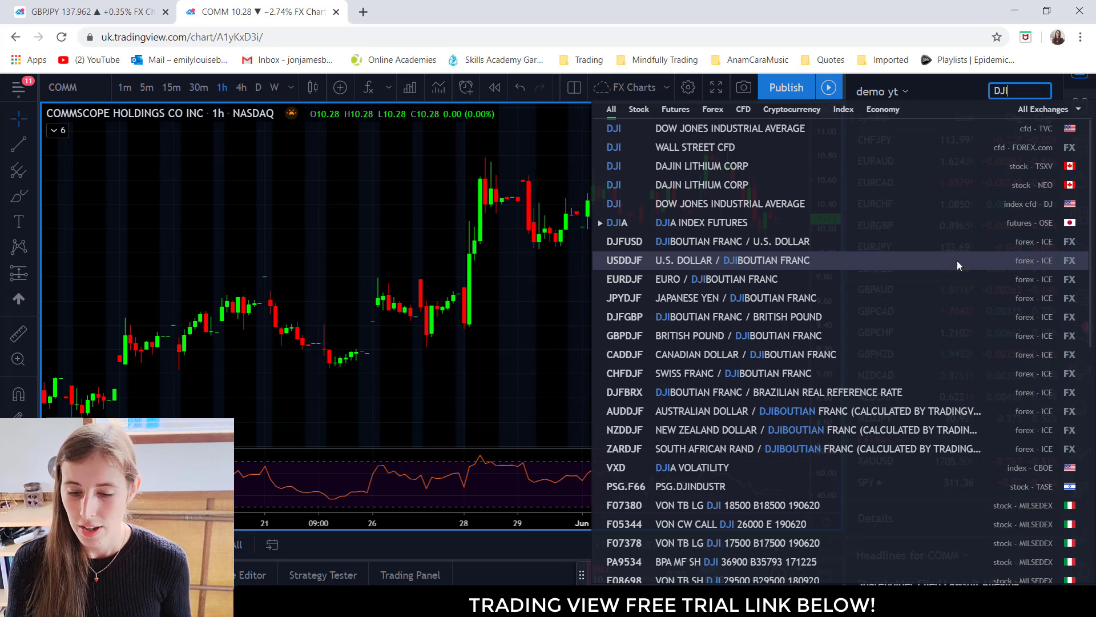
key(Return)
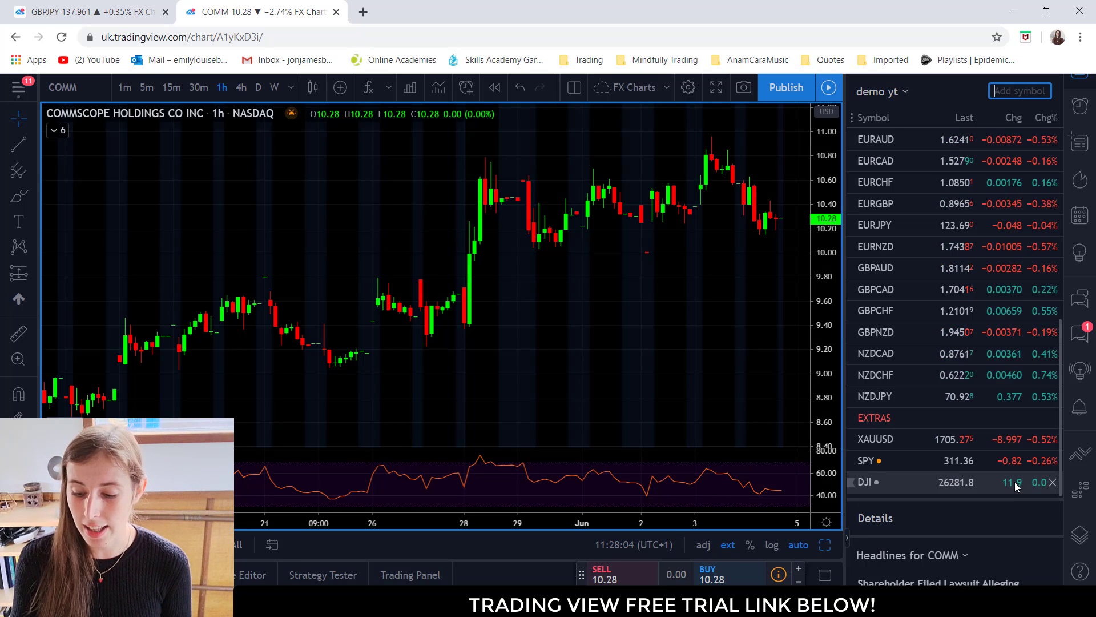
Step: Remove DJI, SPY, XAUUSD and the EXTRAS heading from the watchlist
click(1050, 483)
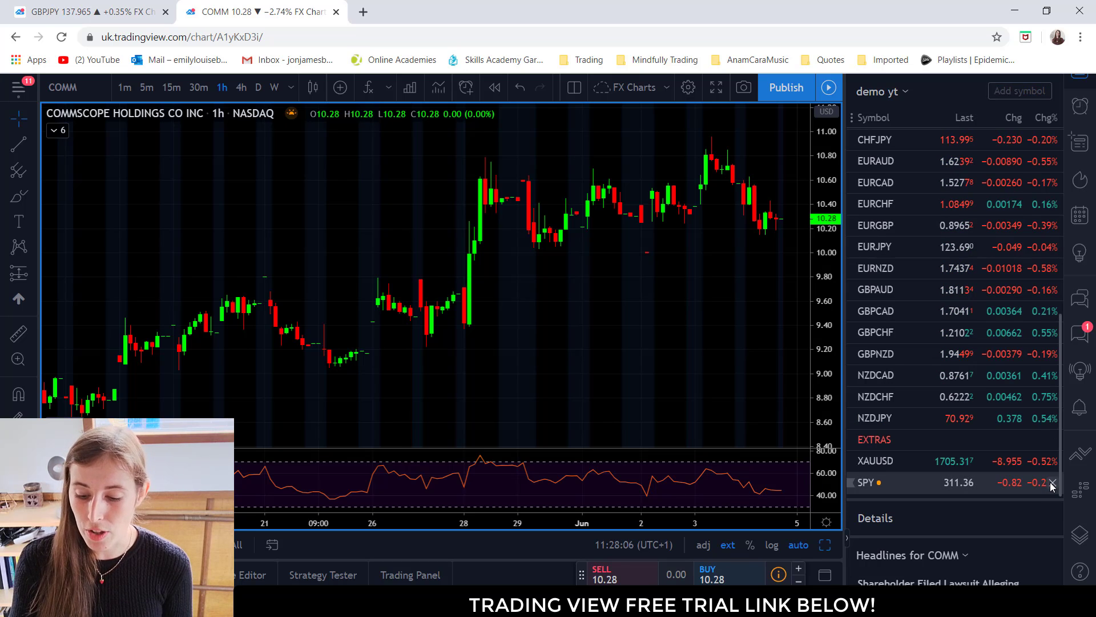
click(1050, 481)
click(1051, 482)
click(1050, 481)
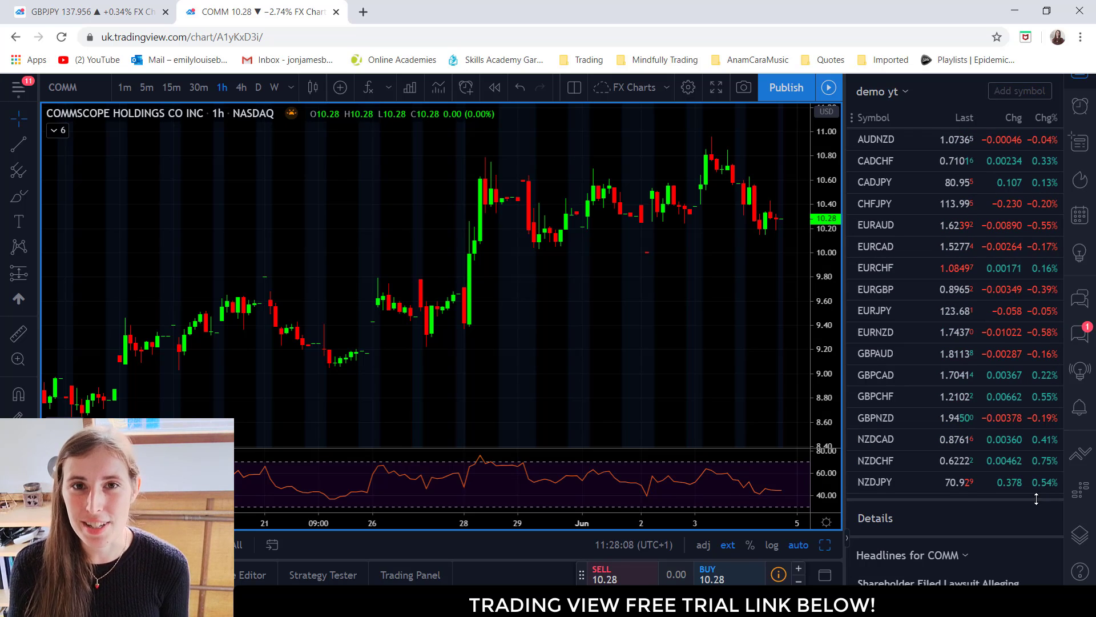
Step: Load AUDCAD from the CROSS PAIR section into the chart and switch the chart to the weekly timeframe
scroll(933, 410, up, 5)
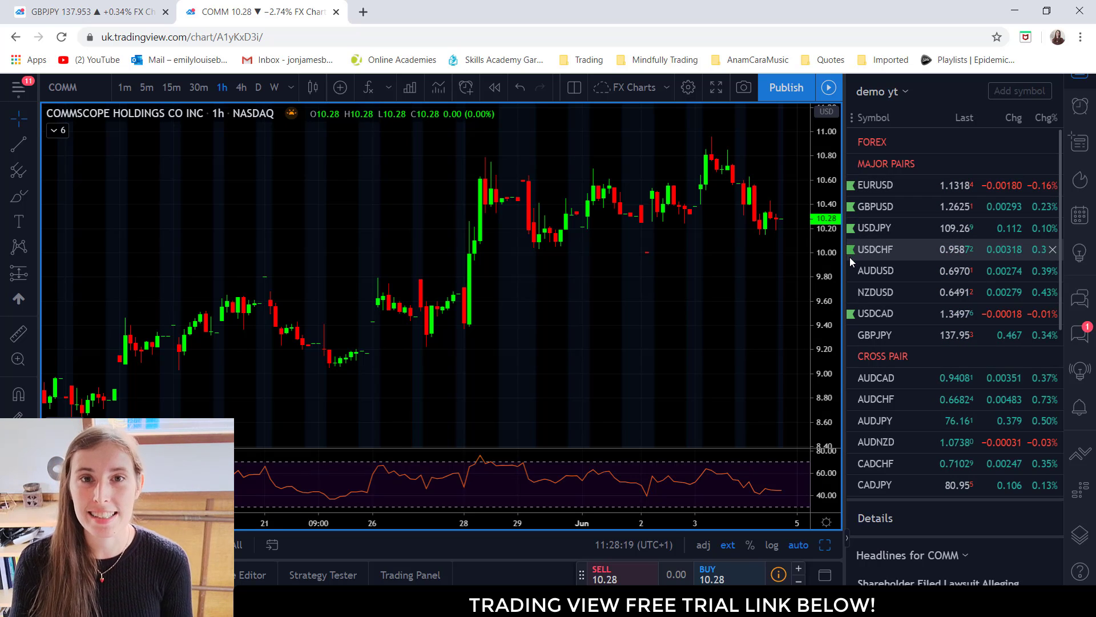
scroll(880, 293, down, 1)
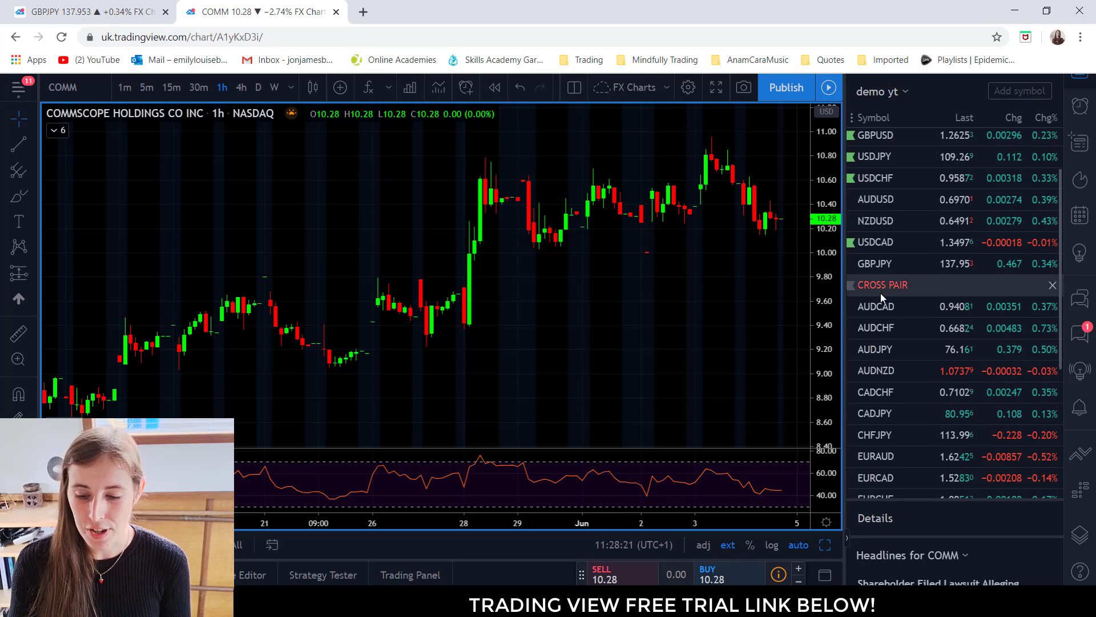
scroll(898, 203, up, 1)
scroll(865, 236, down, 2)
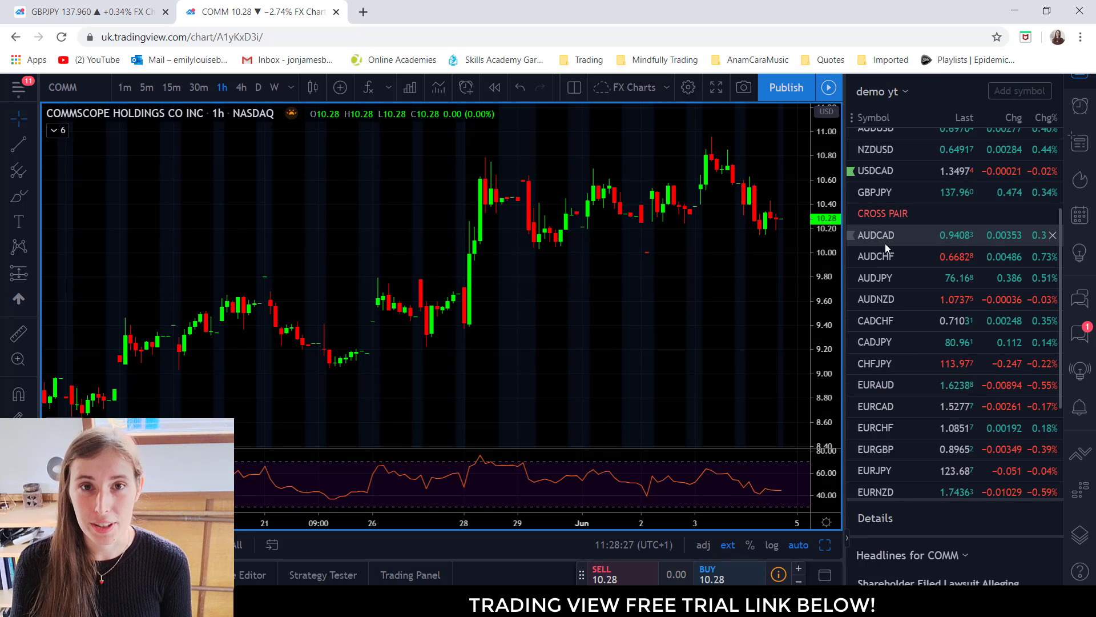
click(853, 241)
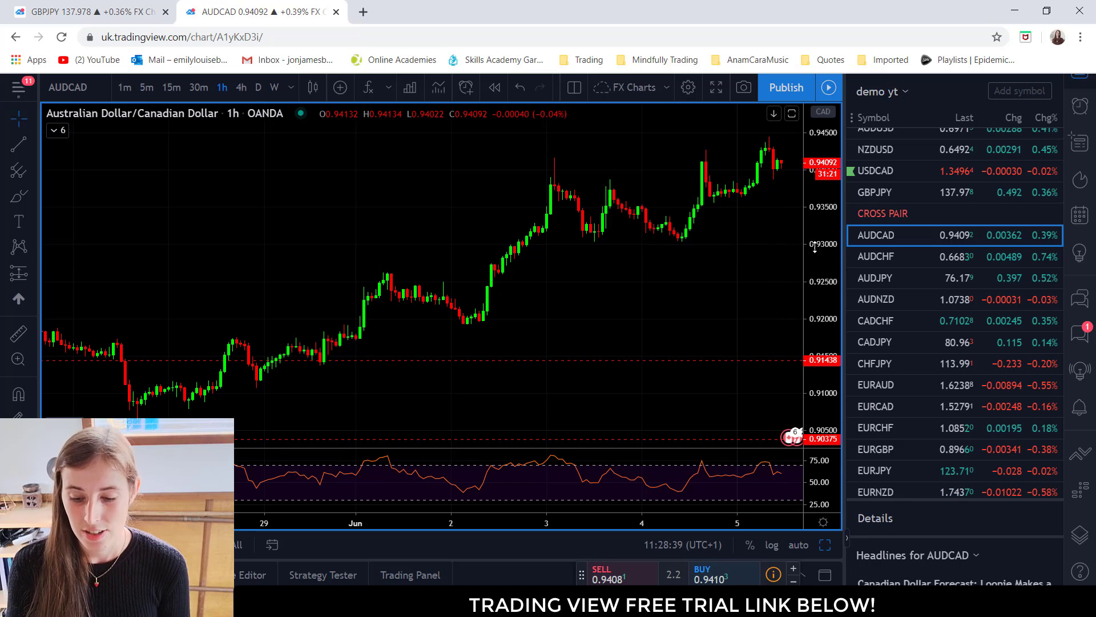
drag(766, 247, 645, 277)
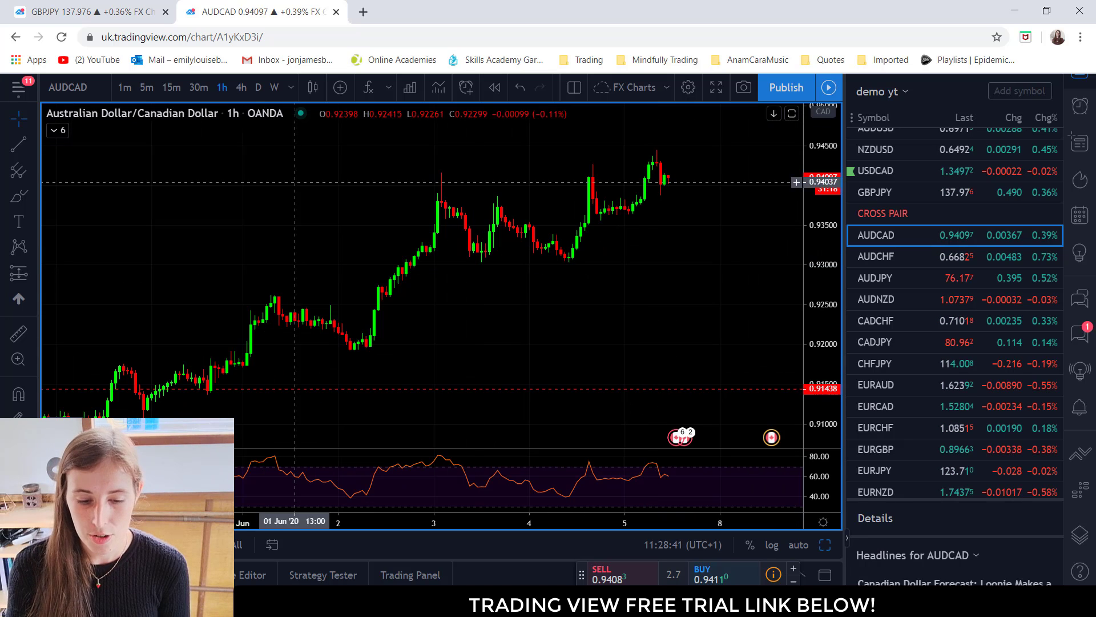
click(259, 89)
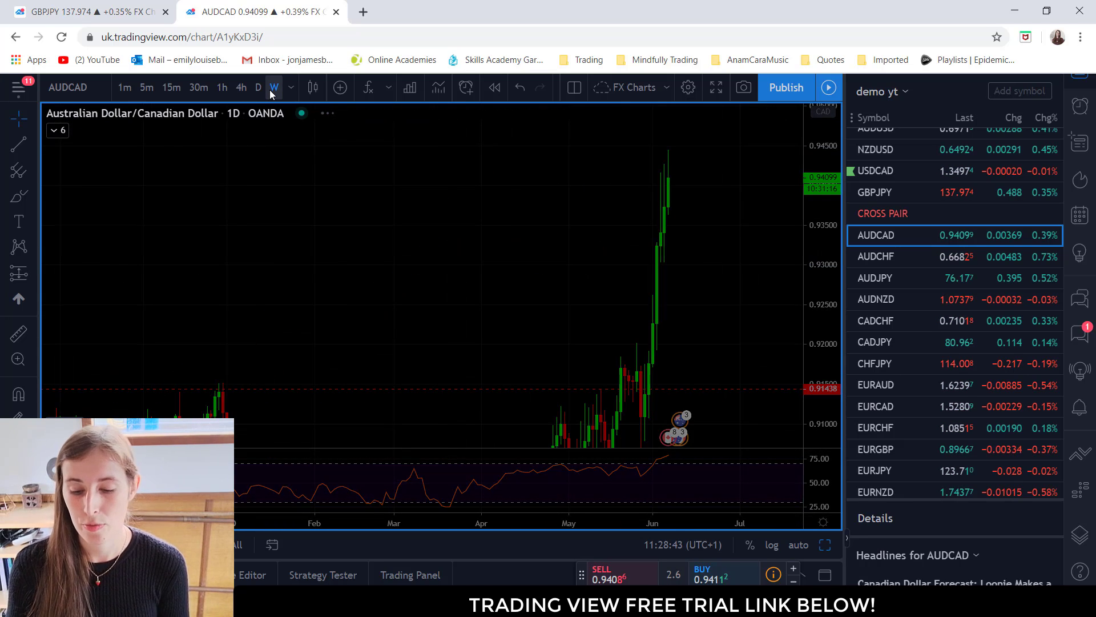
click(271, 90)
Step: Examine AUDCAD's weekly price history back to 2005, focusing on the price structure from 2018 to 2020
drag(827, 311, 835, 348)
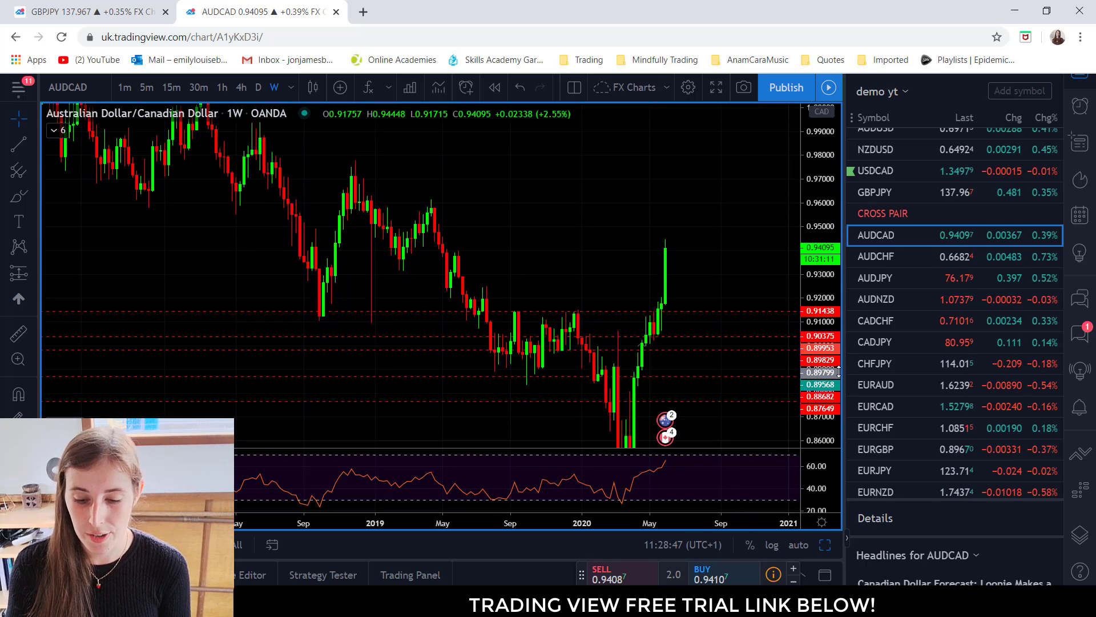
scroll(664, 273, down, 3)
drag(828, 316, 830, 334)
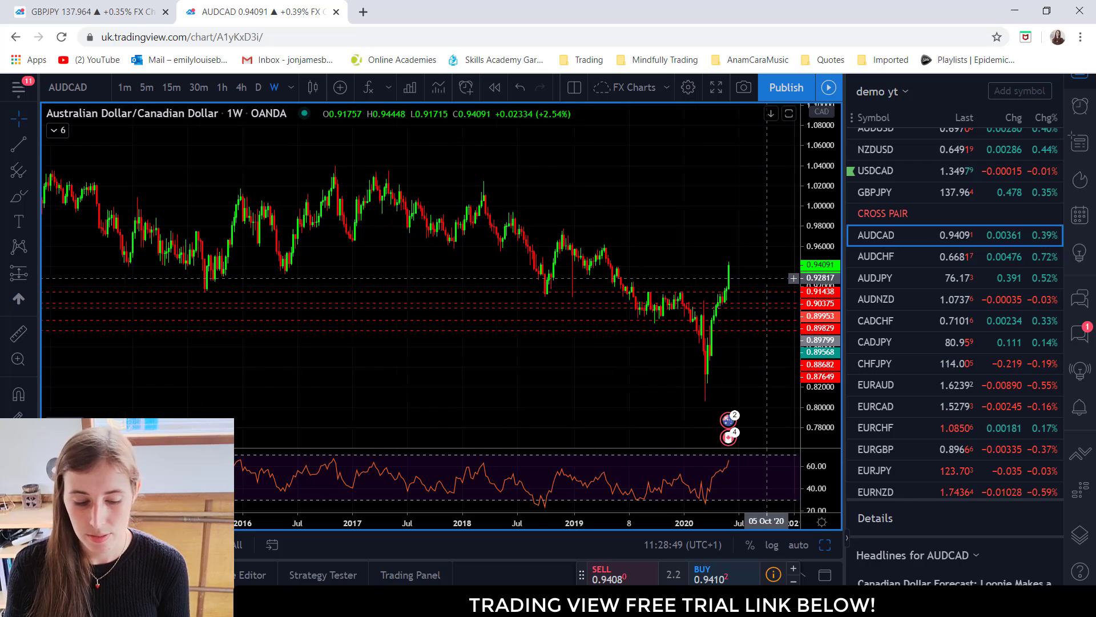
scroll(717, 191, down, 3)
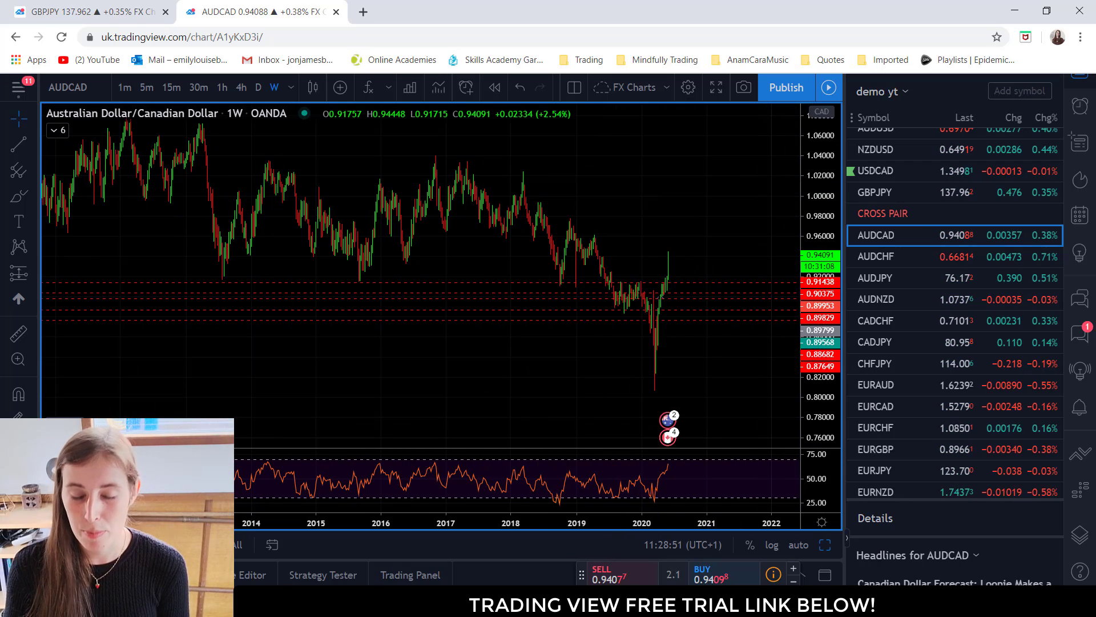
scroll(571, 247, down, 3)
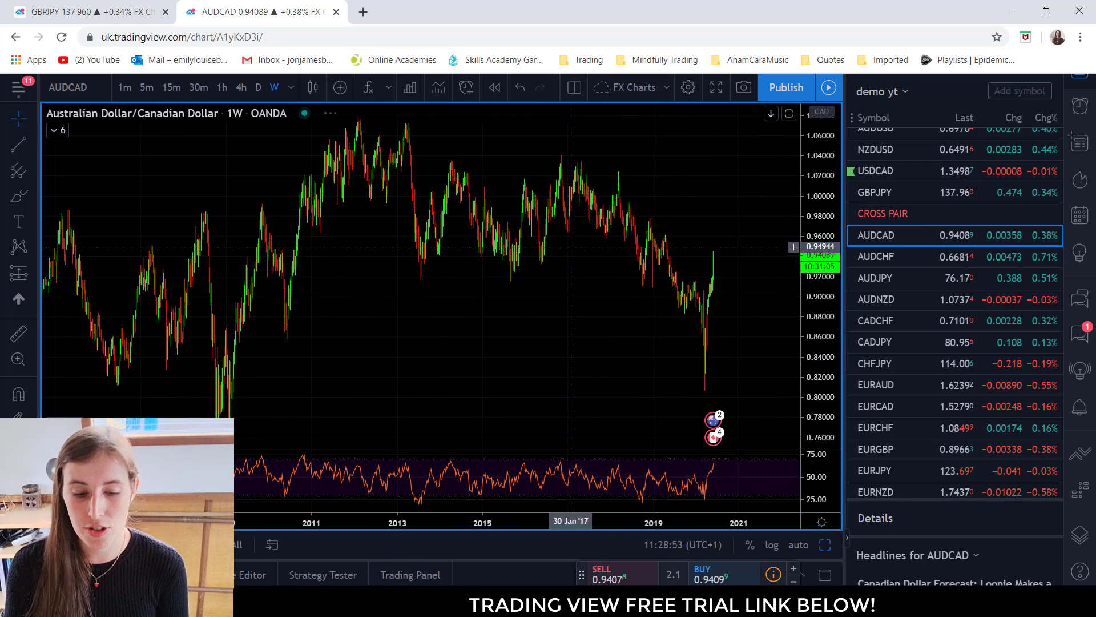
scroll(704, 383, down, 4)
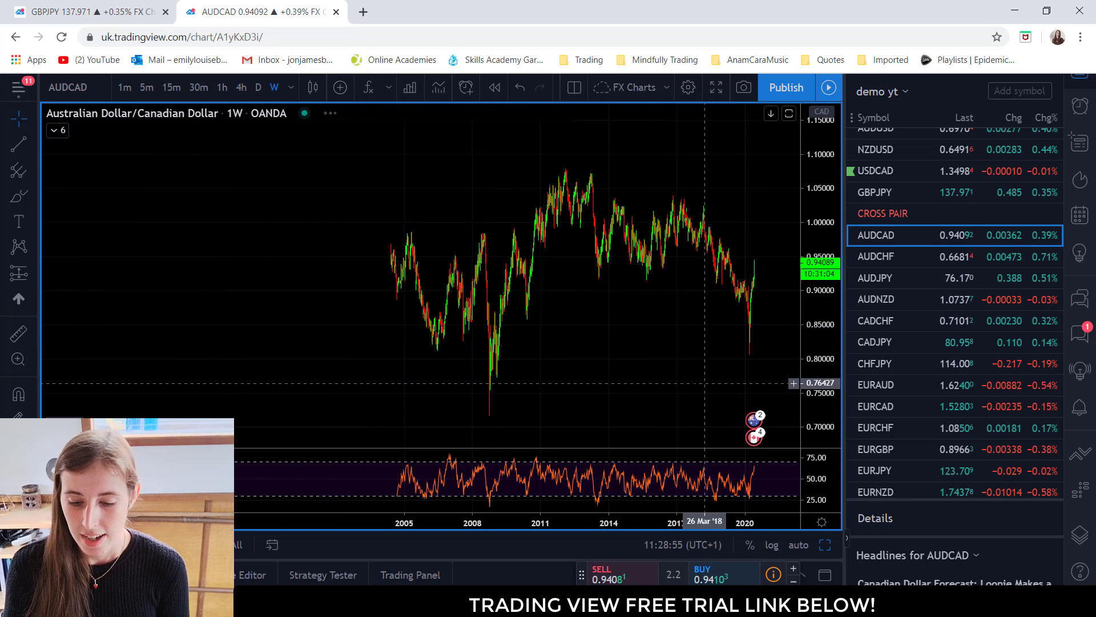
drag(639, 366, 590, 345)
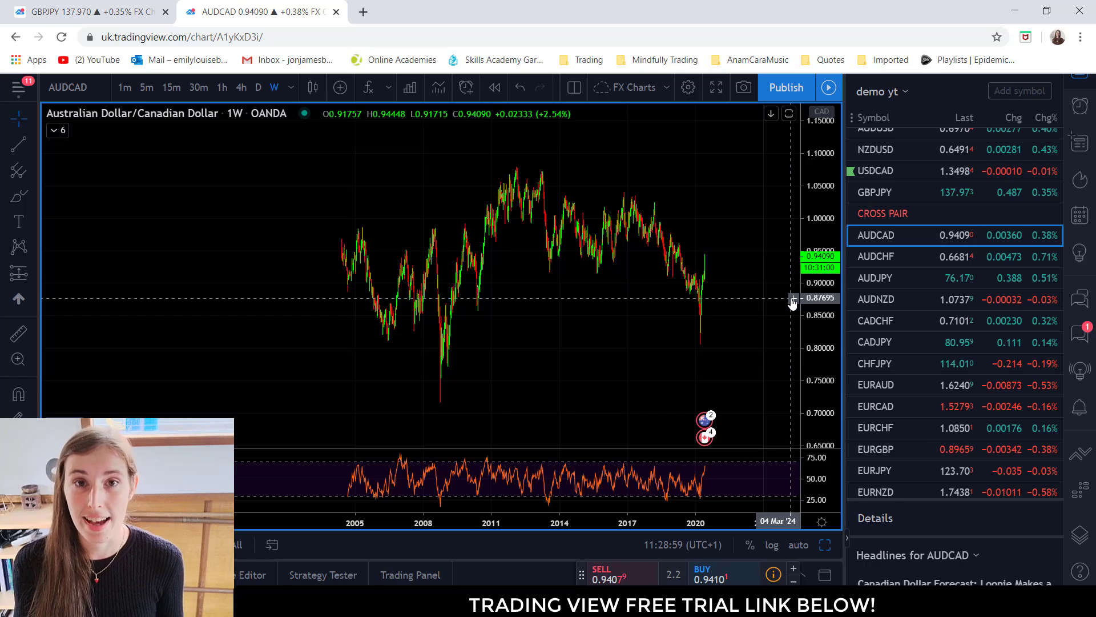
scroll(792, 303, up, 1)
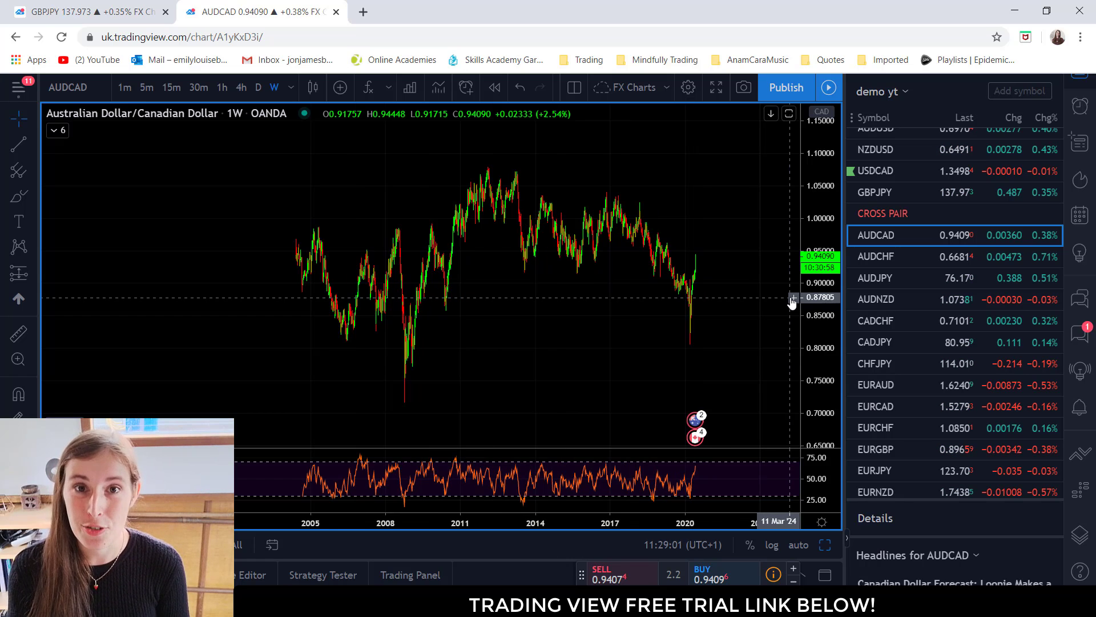
scroll(423, 344, up, 5)
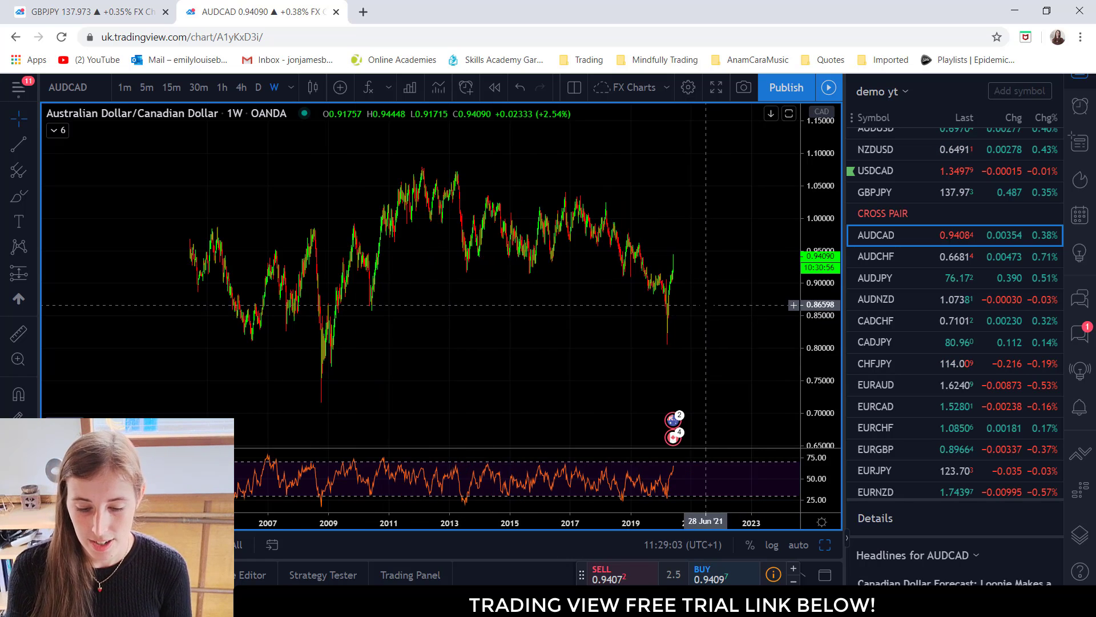
scroll(423, 343, up, 4)
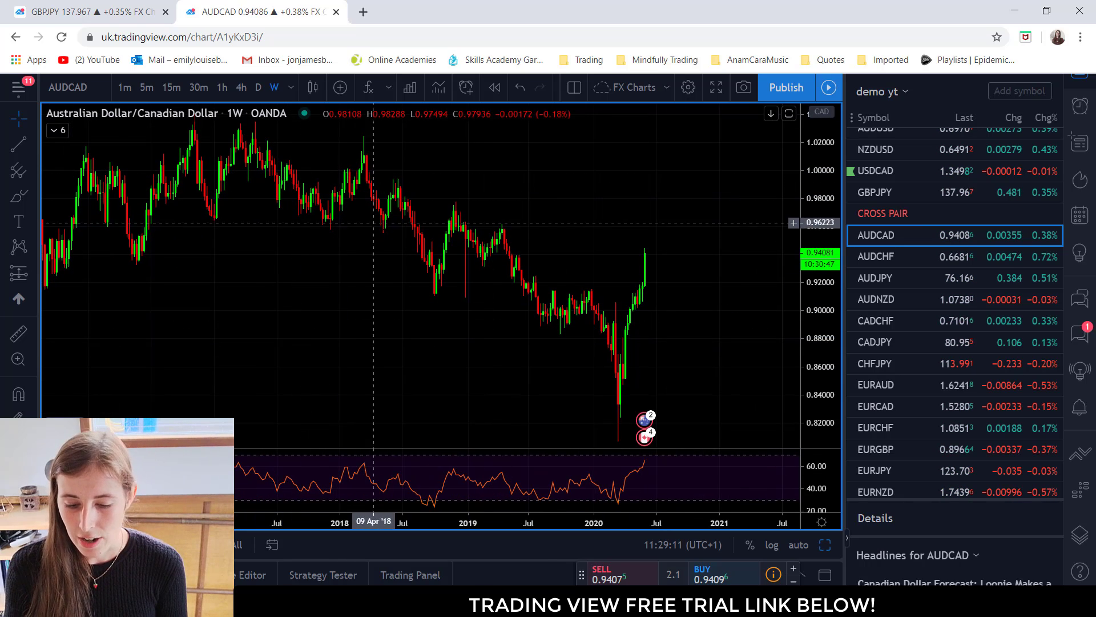
drag(554, 343, 539, 343)
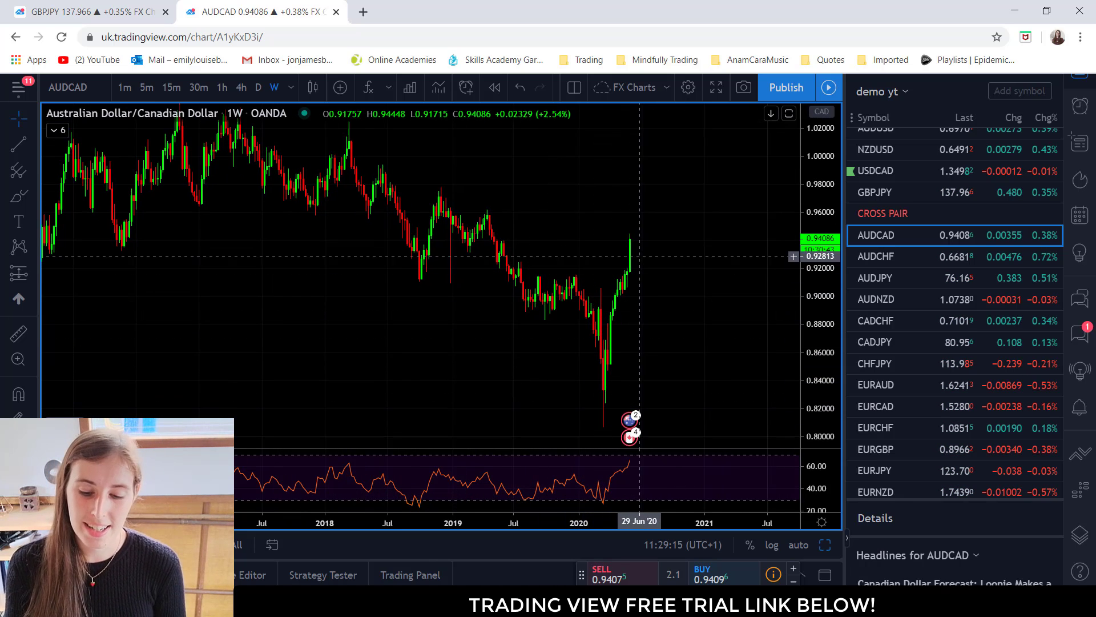
scroll(640, 257, down, 2)
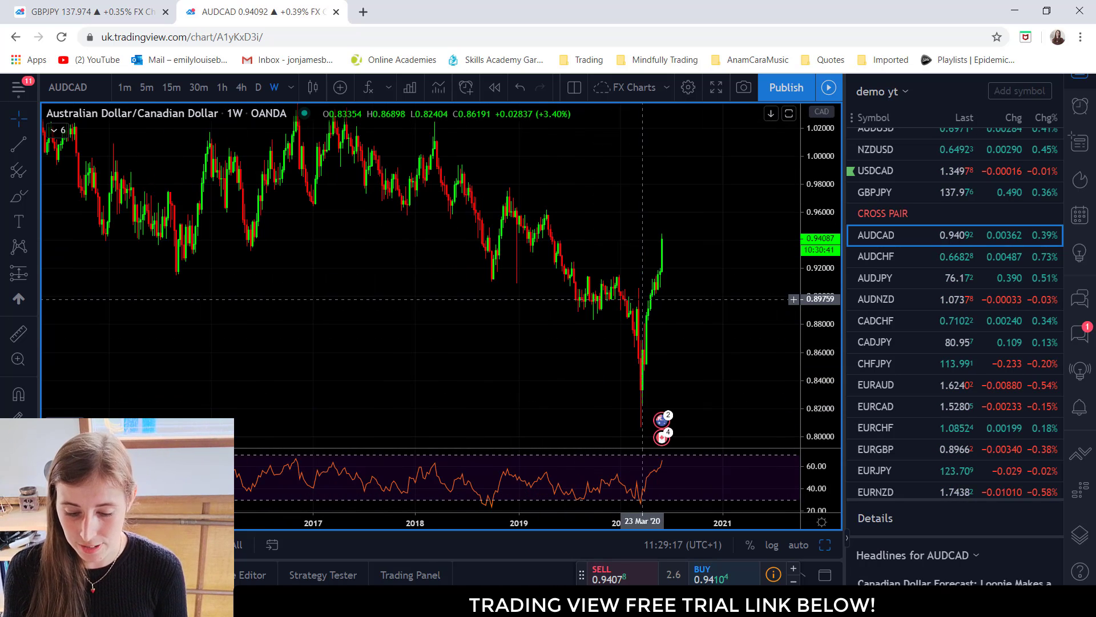
scroll(611, 313, up, 2)
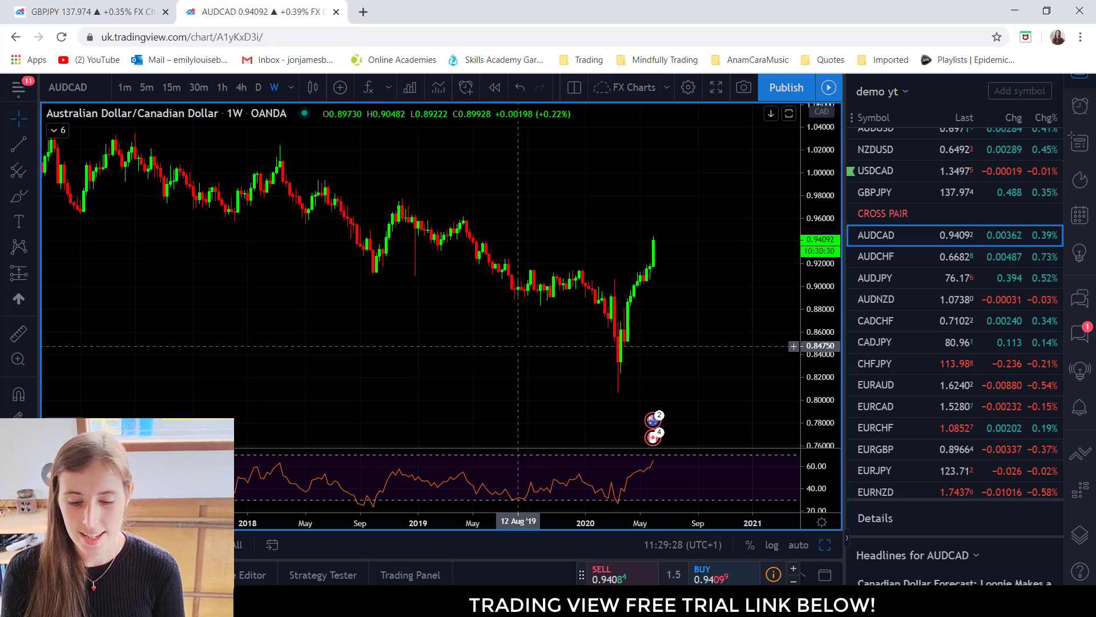
drag(497, 350, 486, 351)
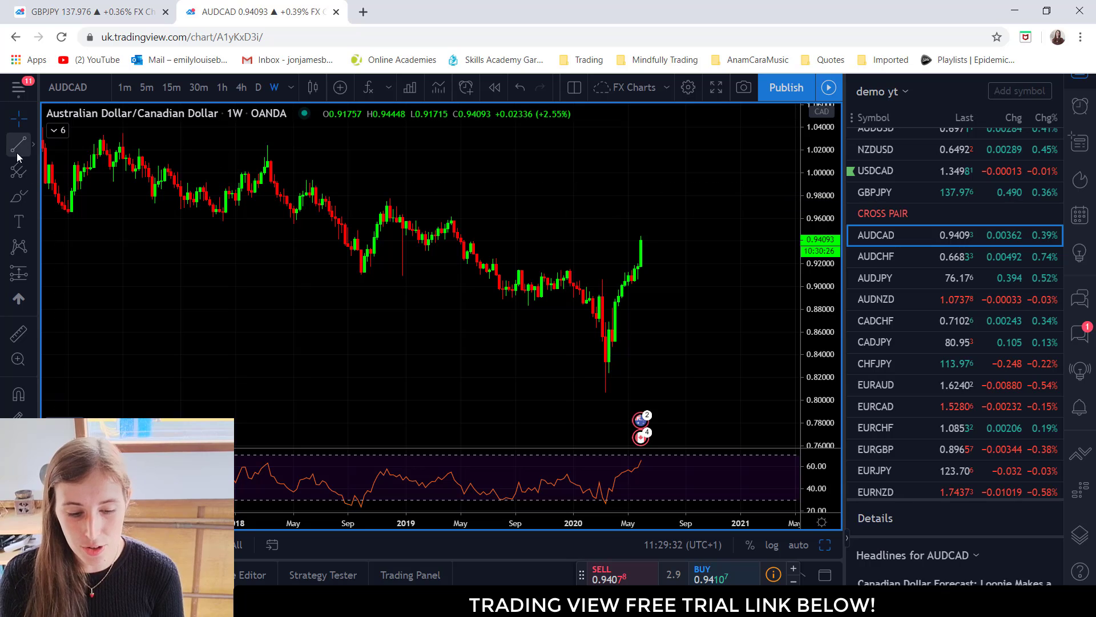
Step: Draw a descending trend line beneath the AUDCAD weekly lows, anchored at about 0.975 in 2017 and 0.929 in May 2018
click(33, 145)
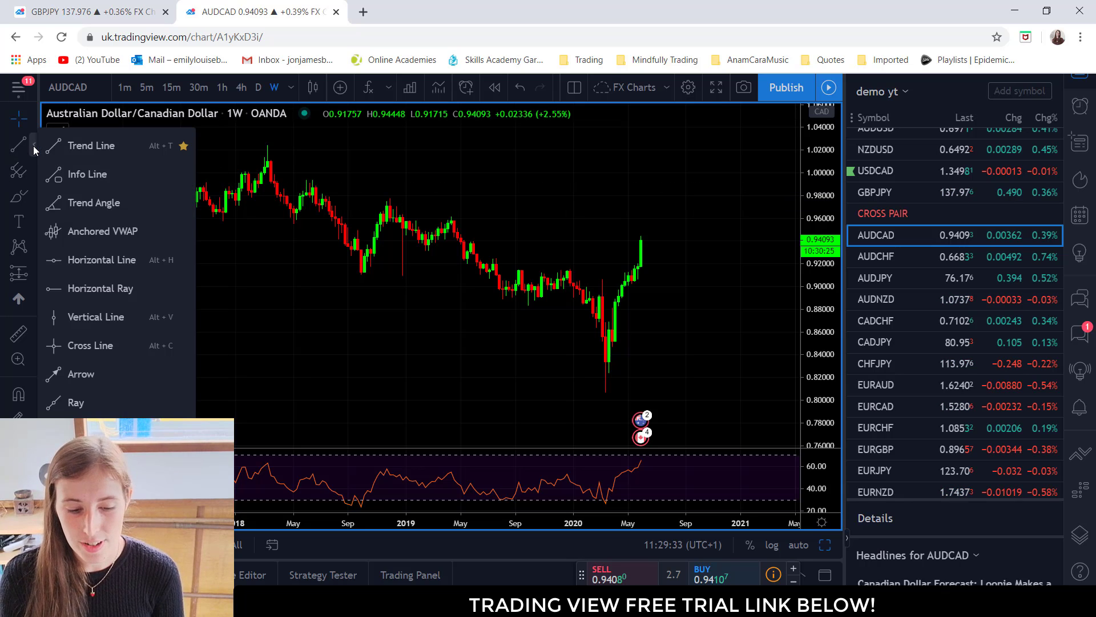
click(91, 146)
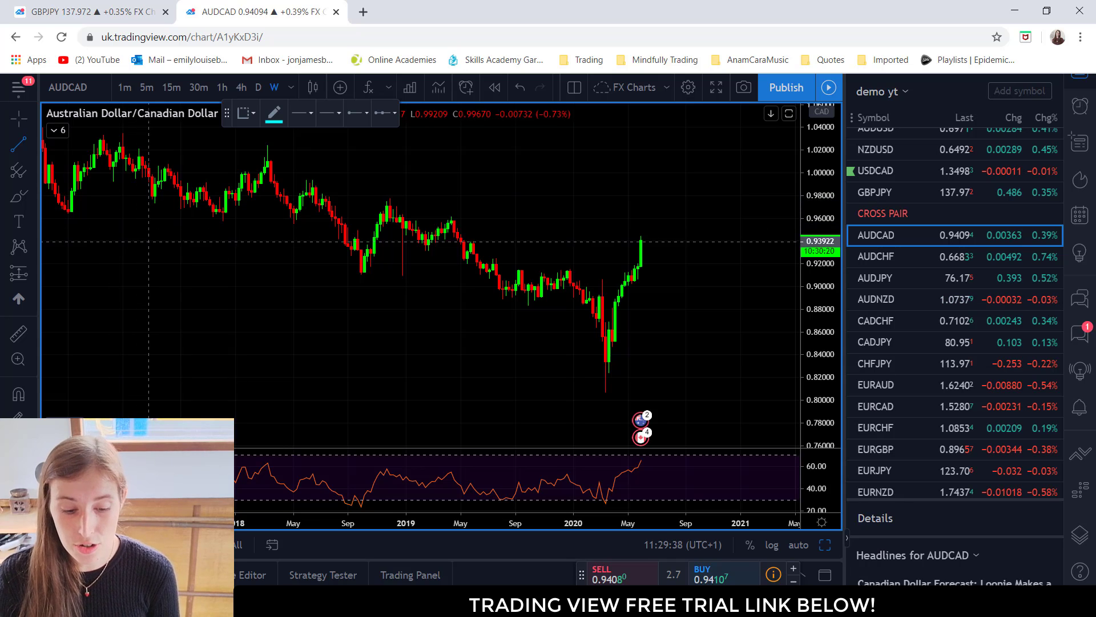
click(154, 201)
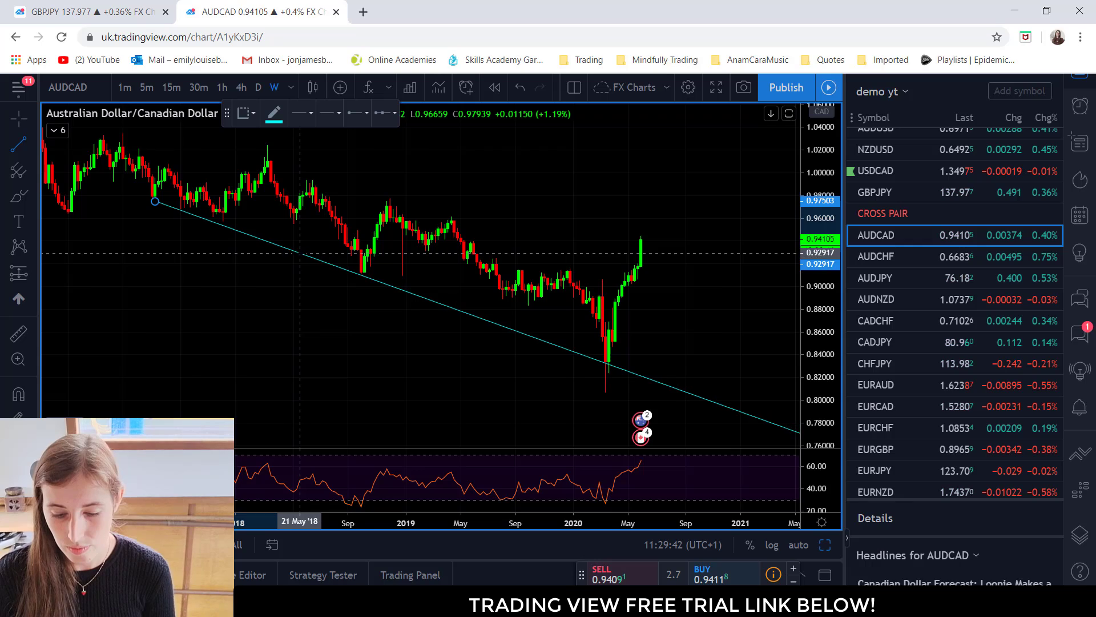
click(299, 253)
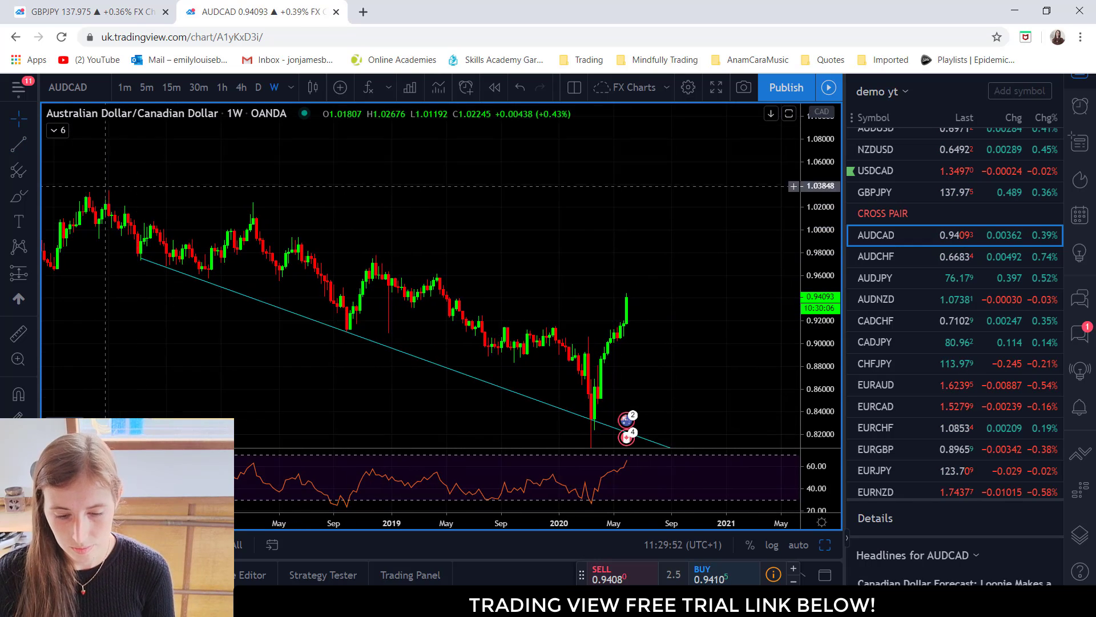
Step: Draw a descending trend line above the AUDCAD weekly highs, from about 1.037 in May 2017 through about 0.95 in June 2020
scroll(291, 342, down, 3)
scroll(254, 336, up, 2)
scroll(255, 336, down, 4)
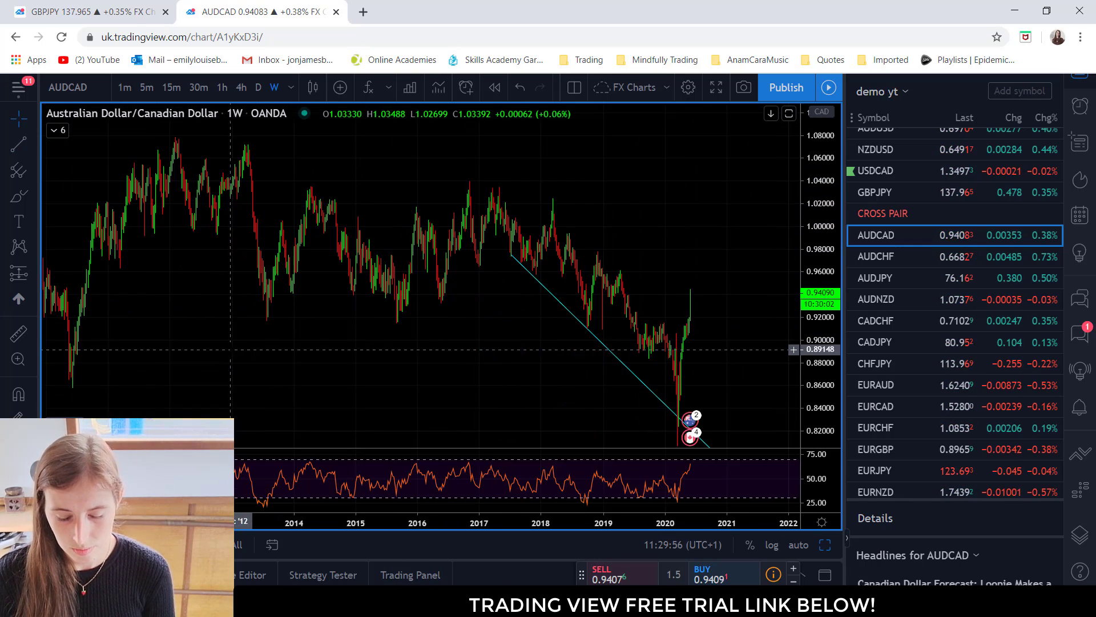
scroll(150, 336, up, 3)
click(18, 144)
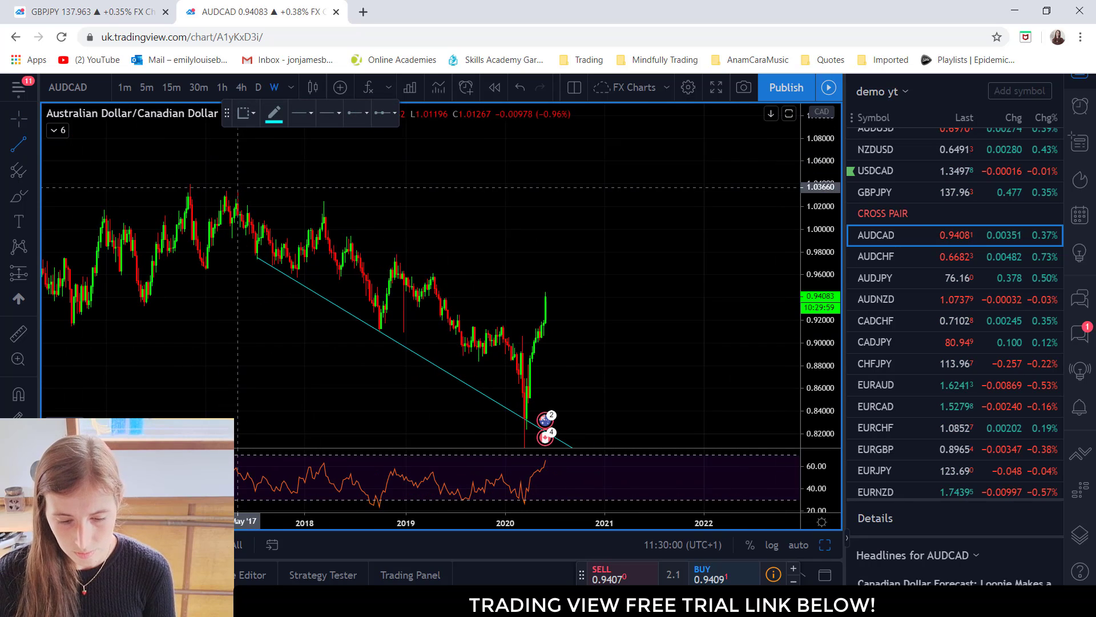
click(235, 188)
click(545, 285)
scroll(537, 189, up, 3)
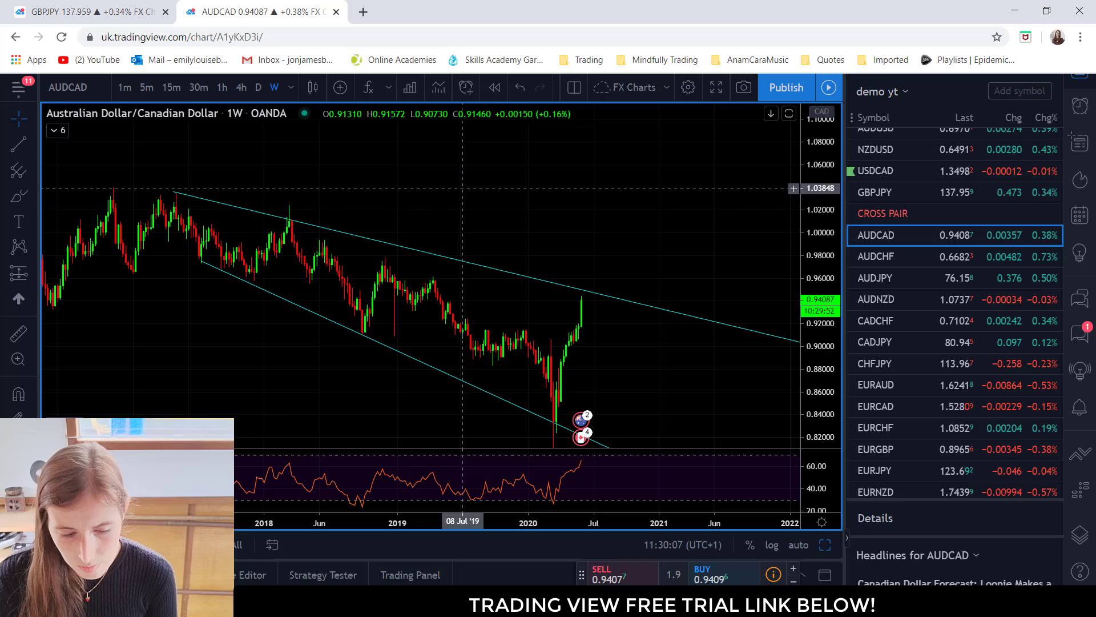
Step: Re-anchor the upper AUDCAD trend line at about 1.033 in early 2017 and flatten it to reach about 0.967 in June 2020
click(173, 192)
drag(175, 193, 147, 195)
drag(370, 239, 380, 236)
click(385, 210)
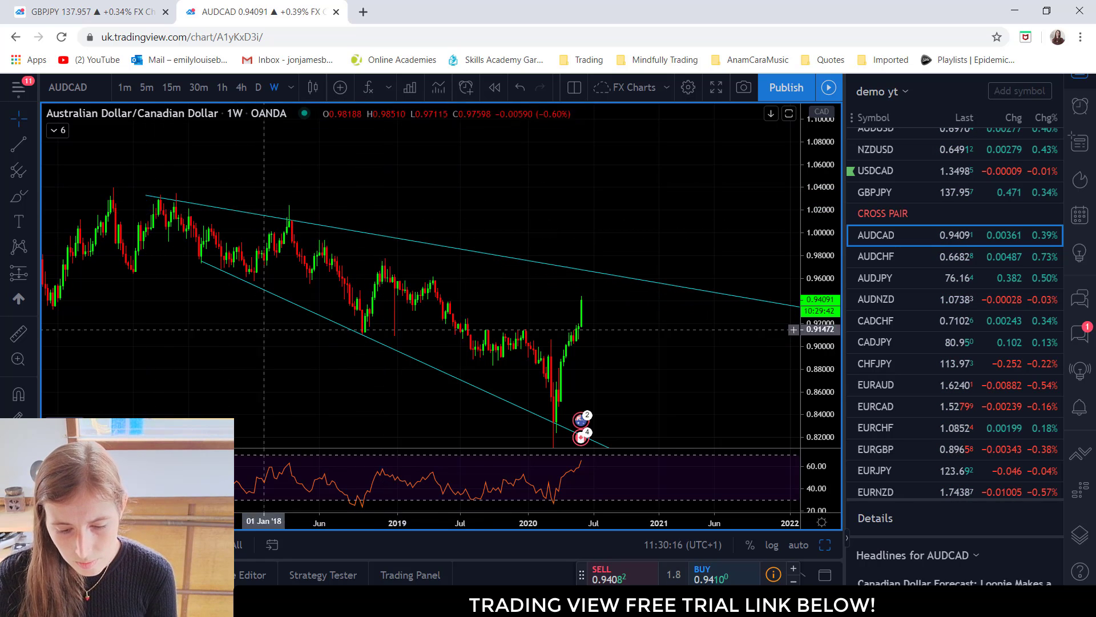
Step: Draw a non-extended ascending trend line on AUDCAD from the March 2020 low at about 0.8055 to about 0.96 in July 2020
scroll(260, 341, down, 3)
scroll(264, 341, up, 5)
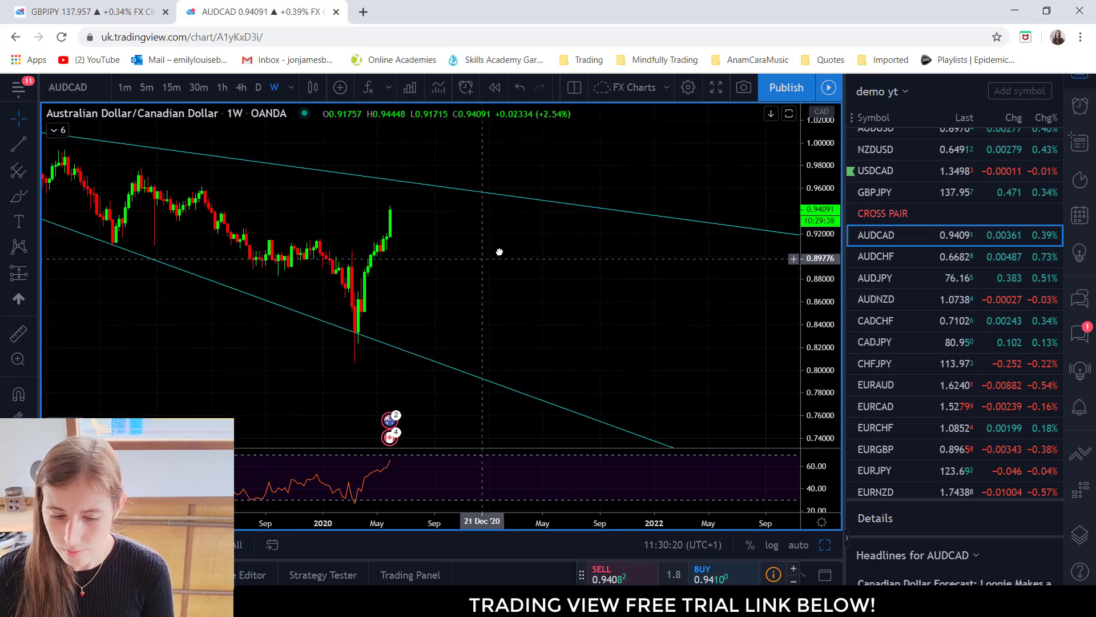
drag(499, 252, 707, 311)
scroll(707, 310, up, 2)
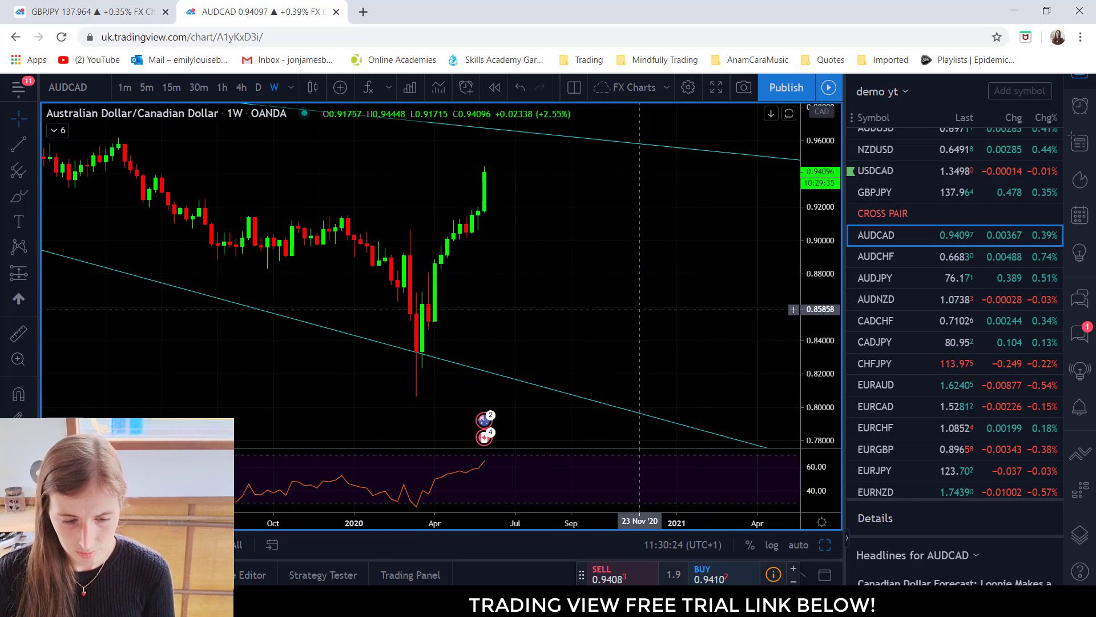
click(33, 144)
click(91, 145)
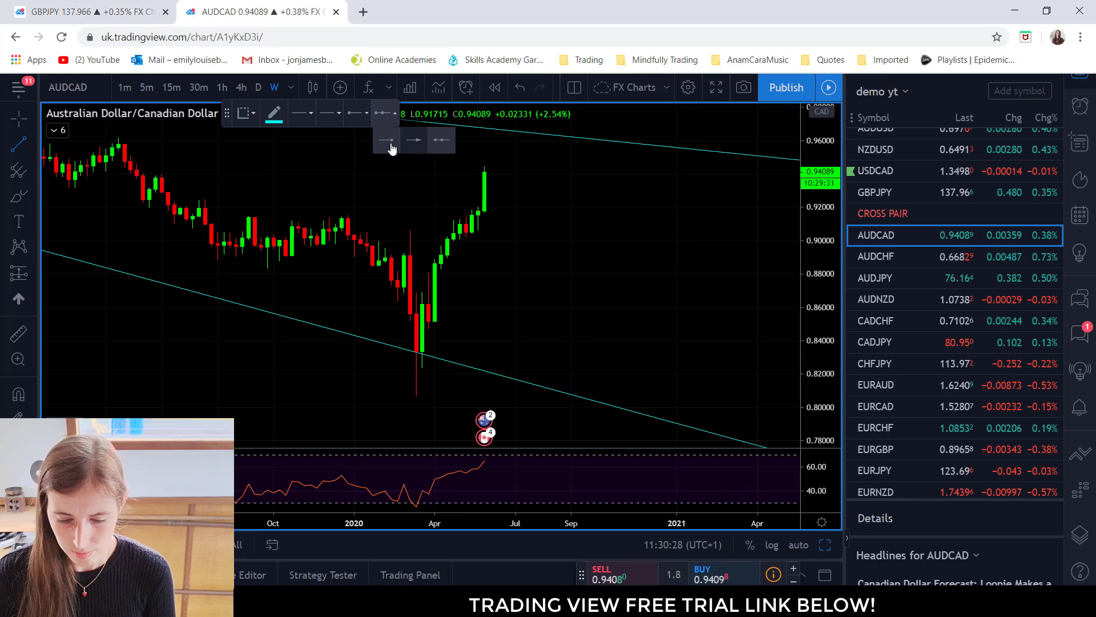
click(416, 398)
click(511, 141)
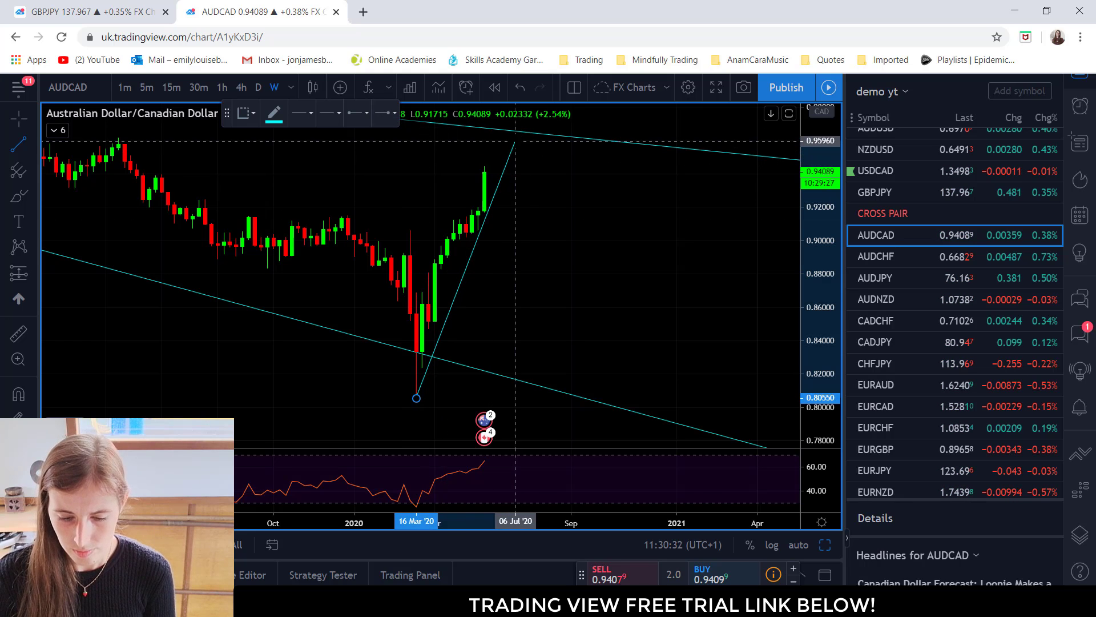
Step: Switch AUDCAD to the daily timeframe and examine the price between the ascending trend line and the upper descending line
scroll(632, 293, down, 5)
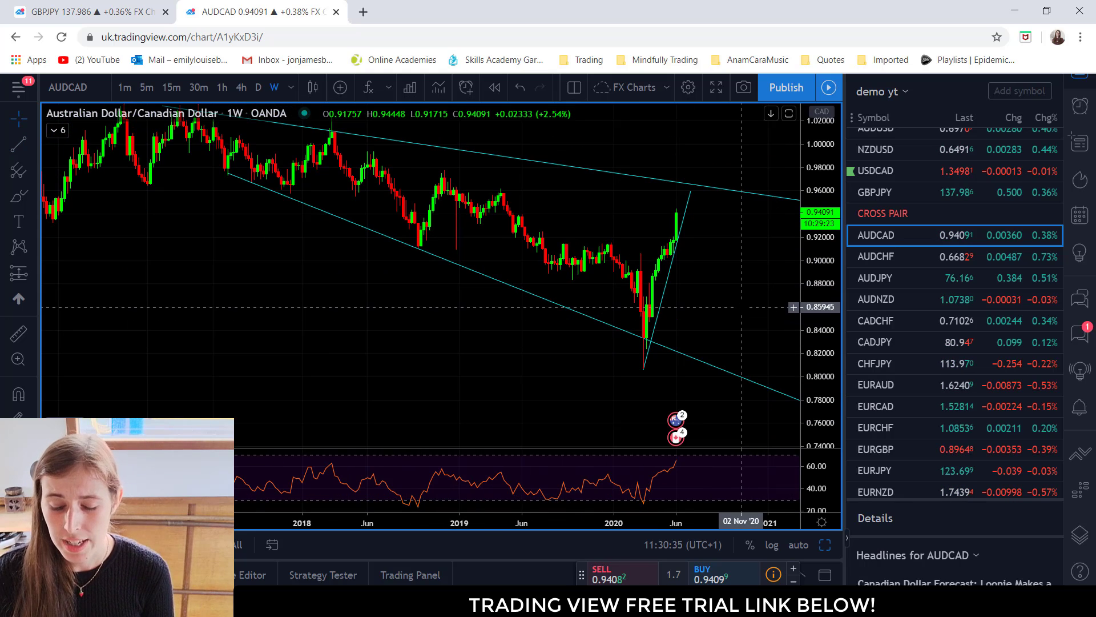
scroll(737, 306, up, 3)
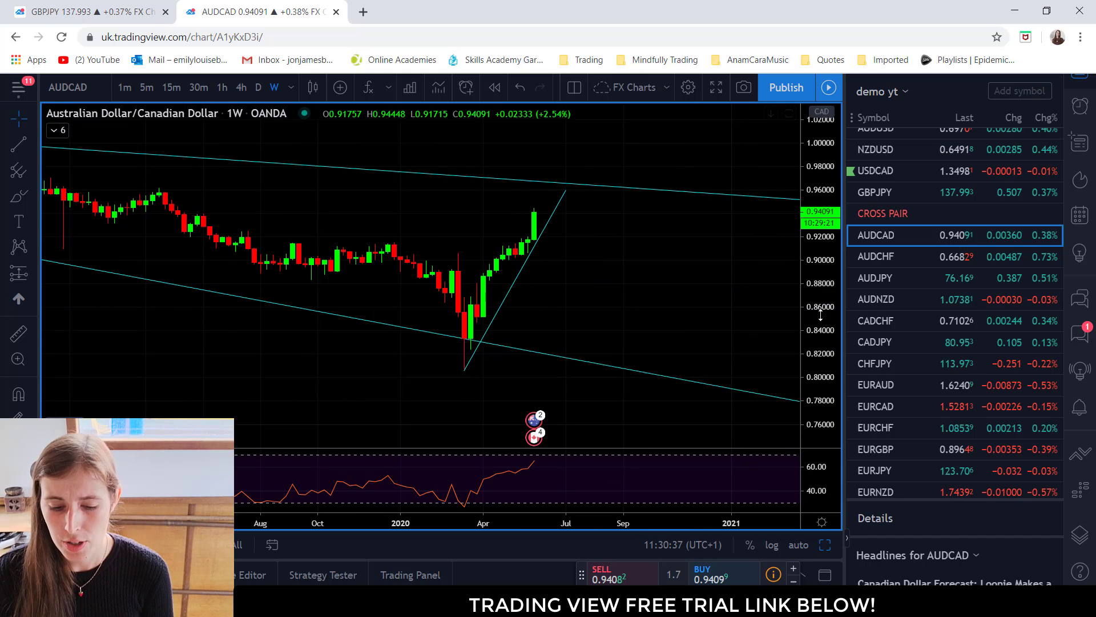
scroll(742, 294, up, 3)
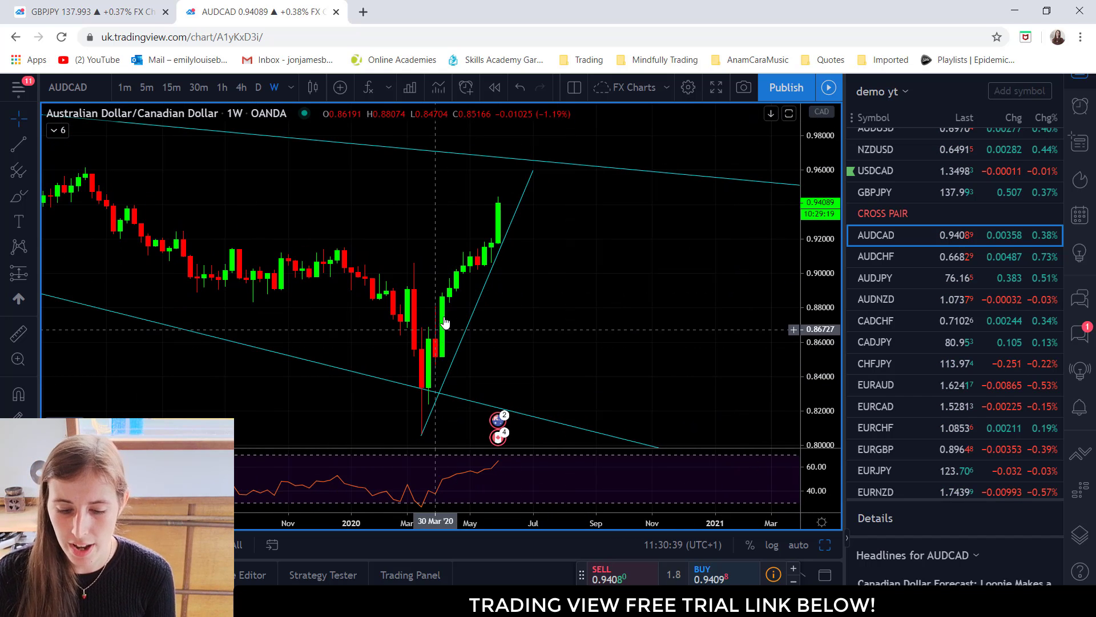
scroll(498, 246, down, 3)
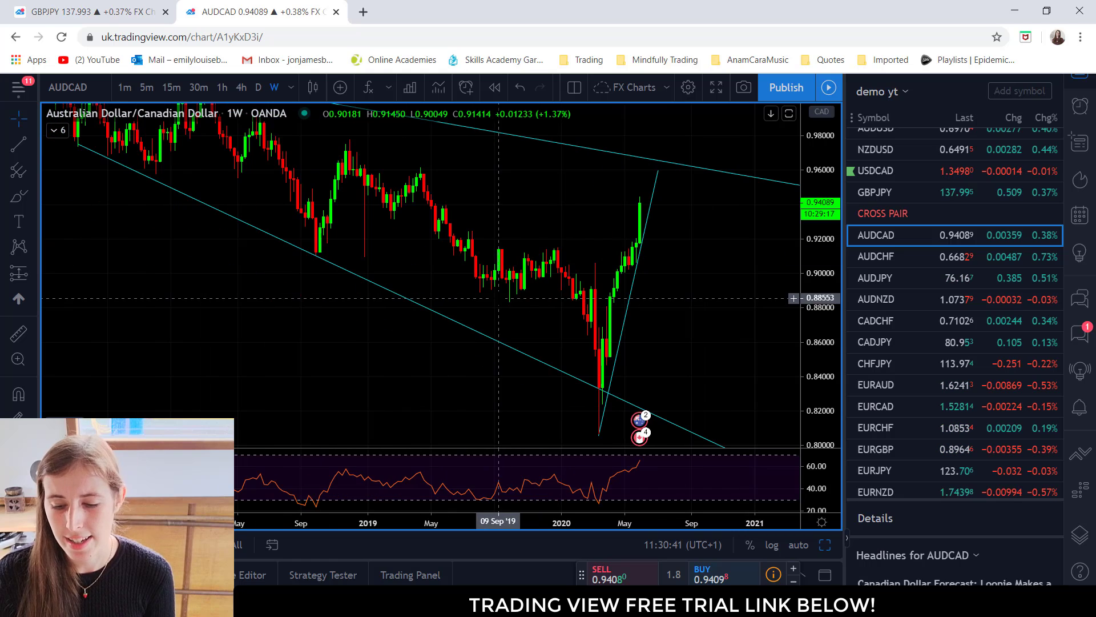
drag(807, 288, 802, 268)
click(258, 87)
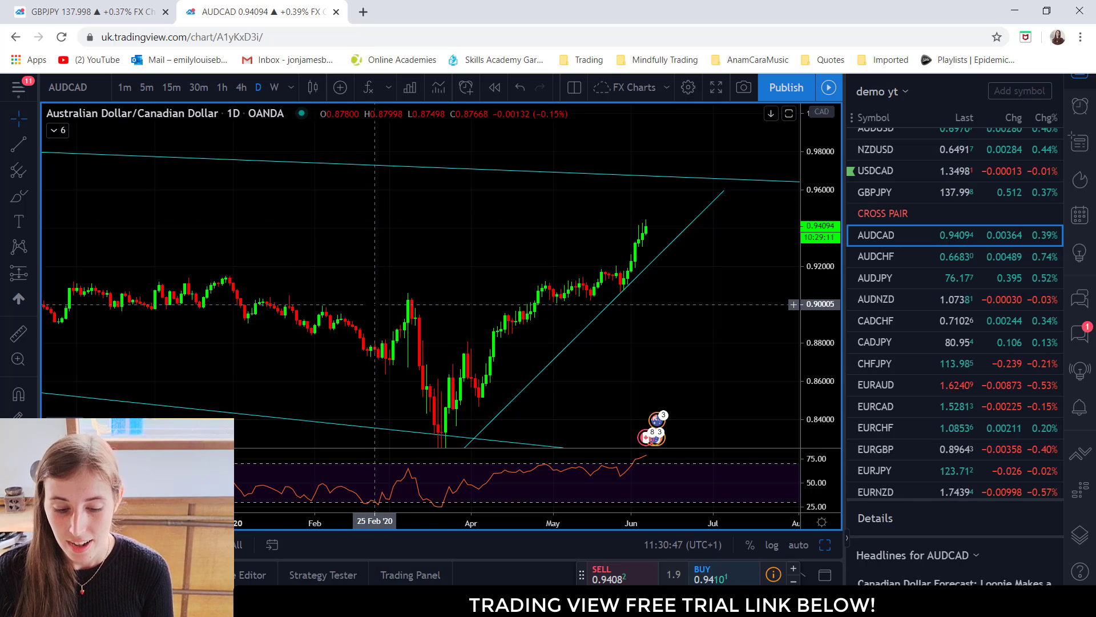
scroll(376, 317, down, 3)
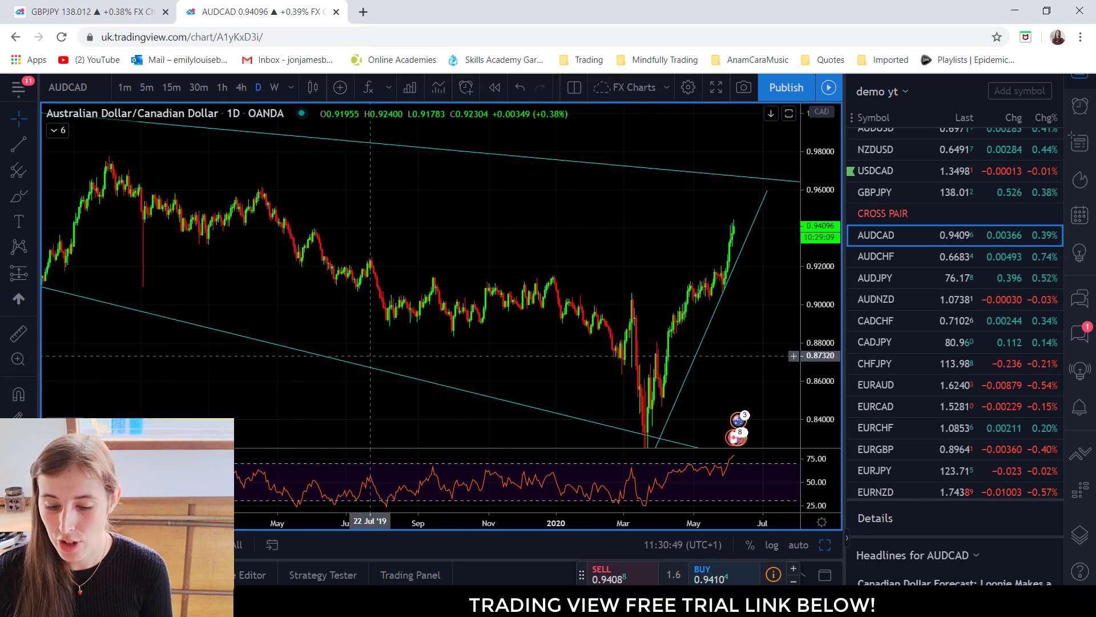
scroll(561, 333, up, 3)
scroll(561, 333, up, 3)
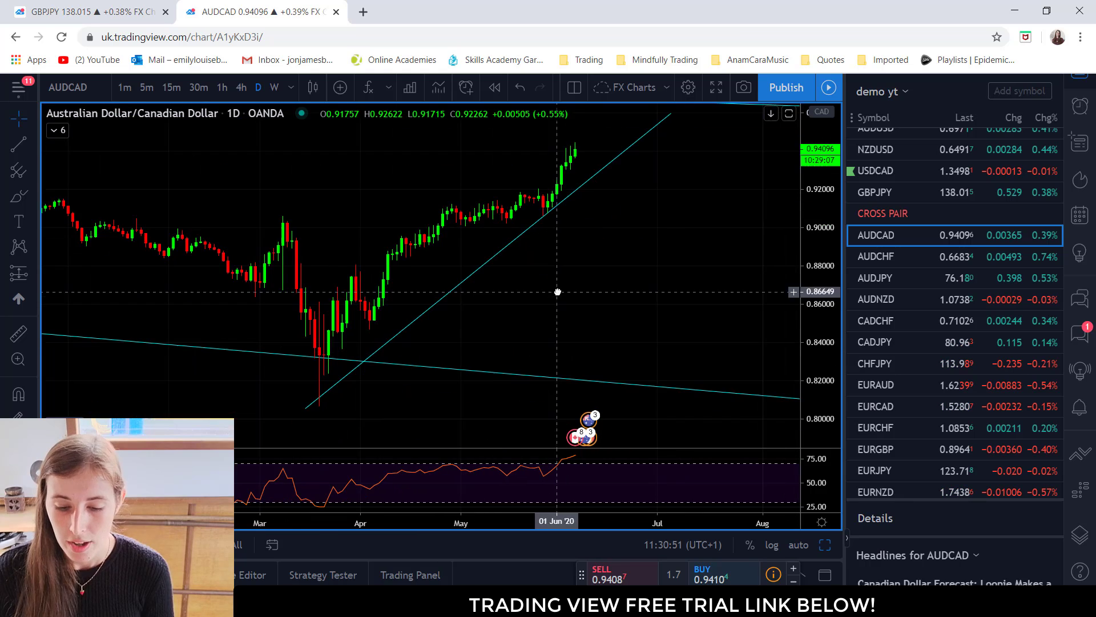
scroll(664, 303, right, 2)
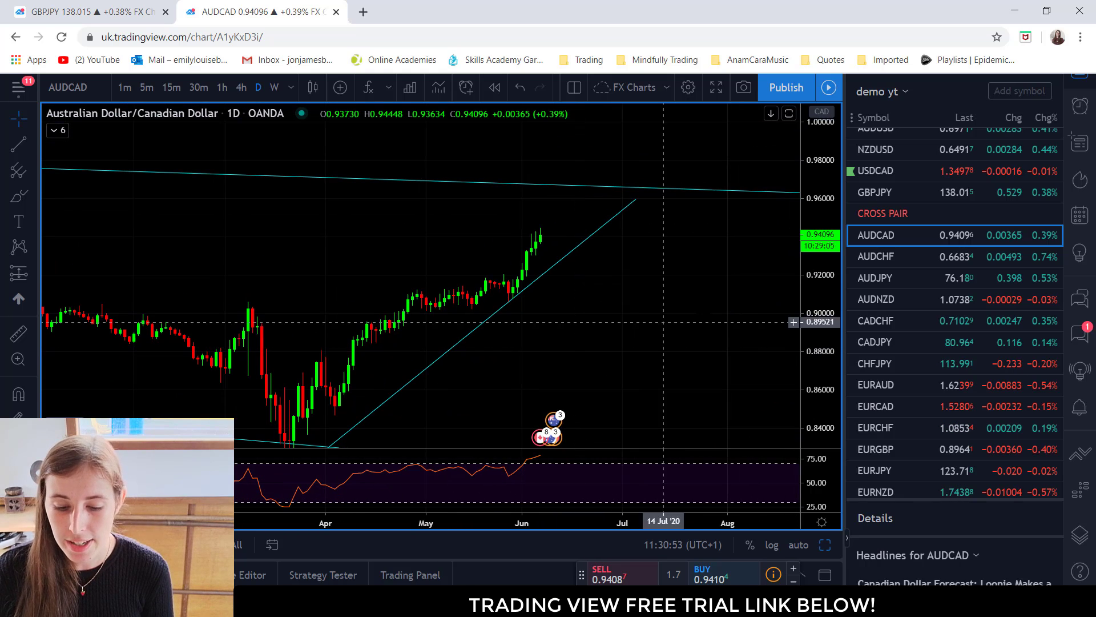
scroll(599, 246, right, 2)
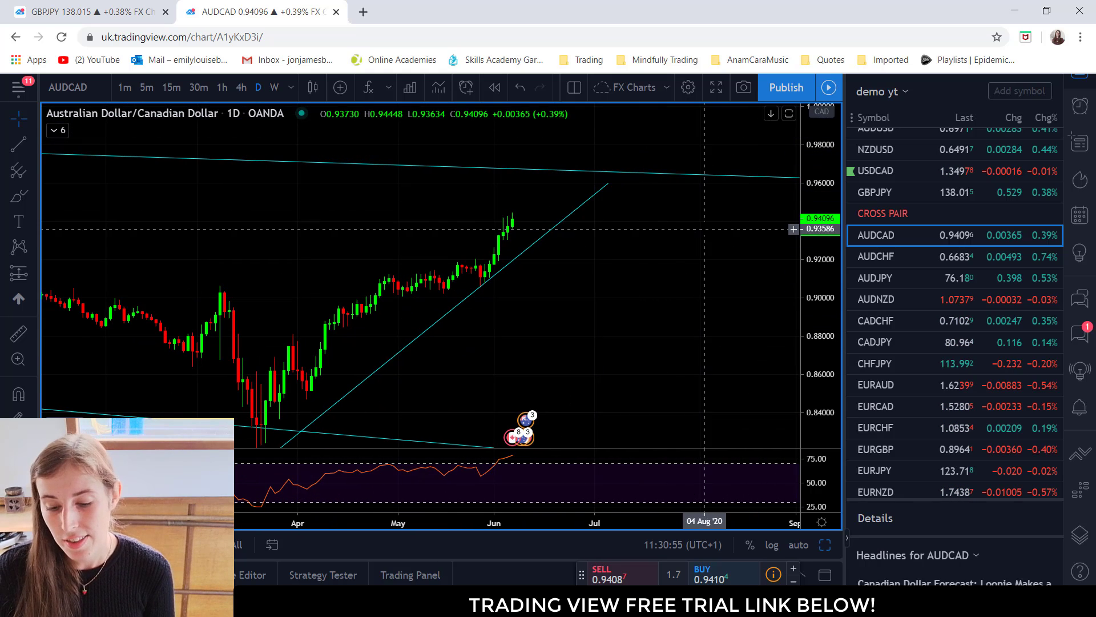
drag(723, 255, 707, 251)
scroll(707, 250, left, 2)
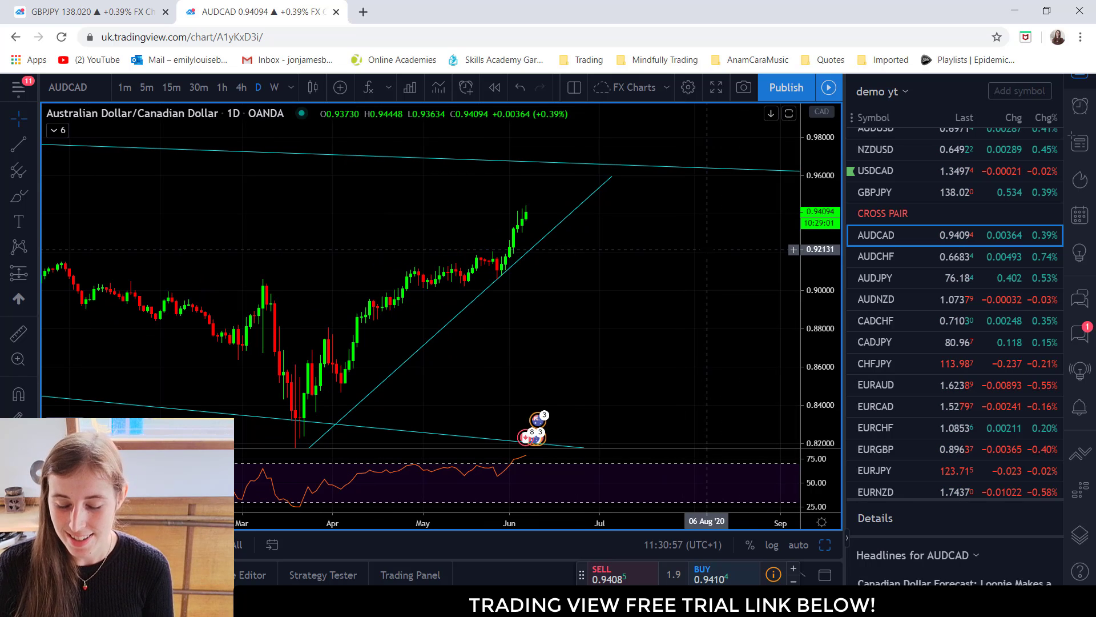
scroll(765, 300, right, 1)
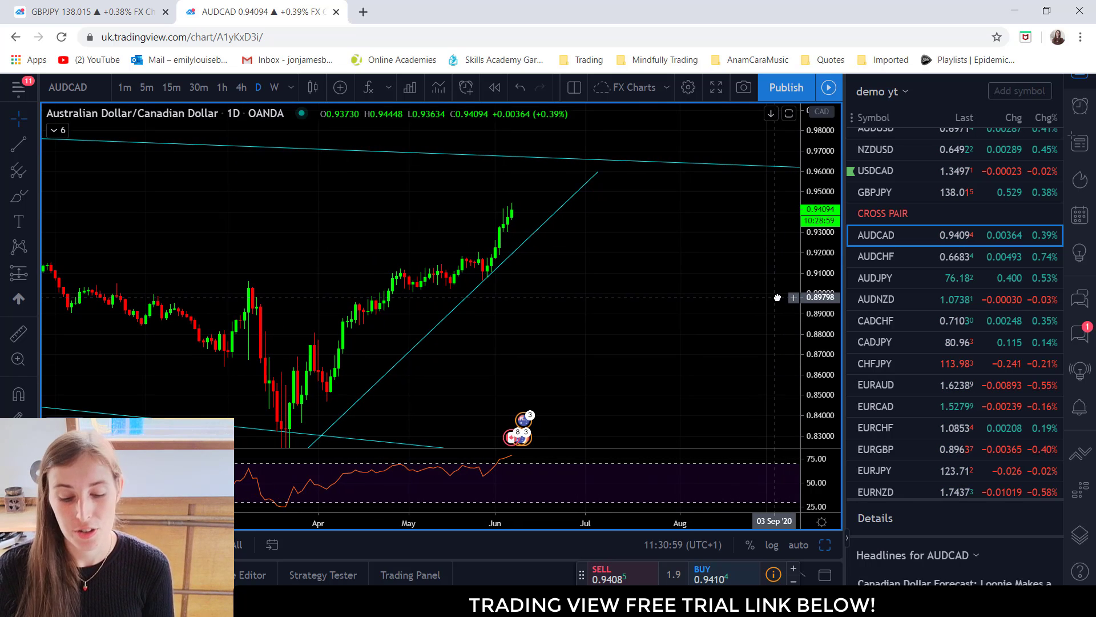
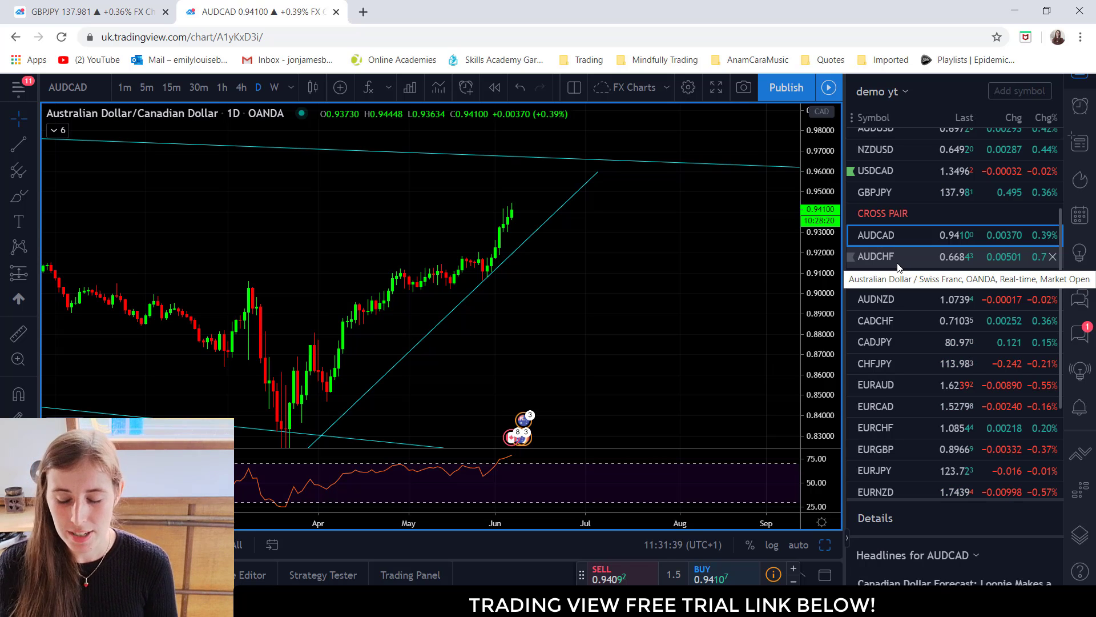
Step: Look through the cross pairs in the watchlist and load CADCHF into the chart
scroll(857, 257, down, 3)
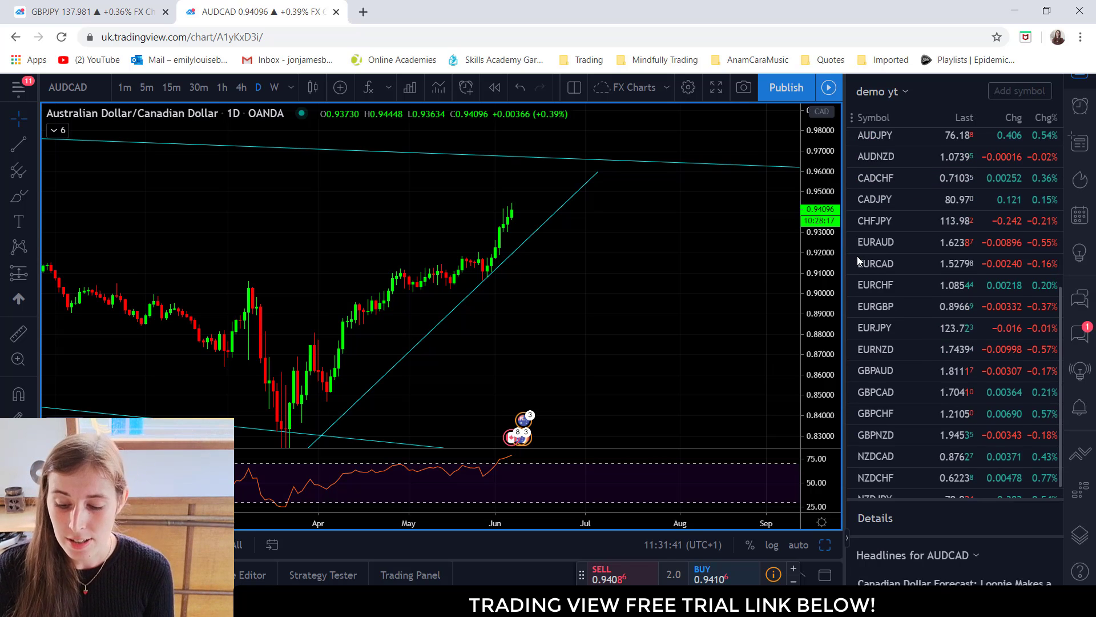
scroll(858, 256, up, 2)
scroll(858, 256, down, 2)
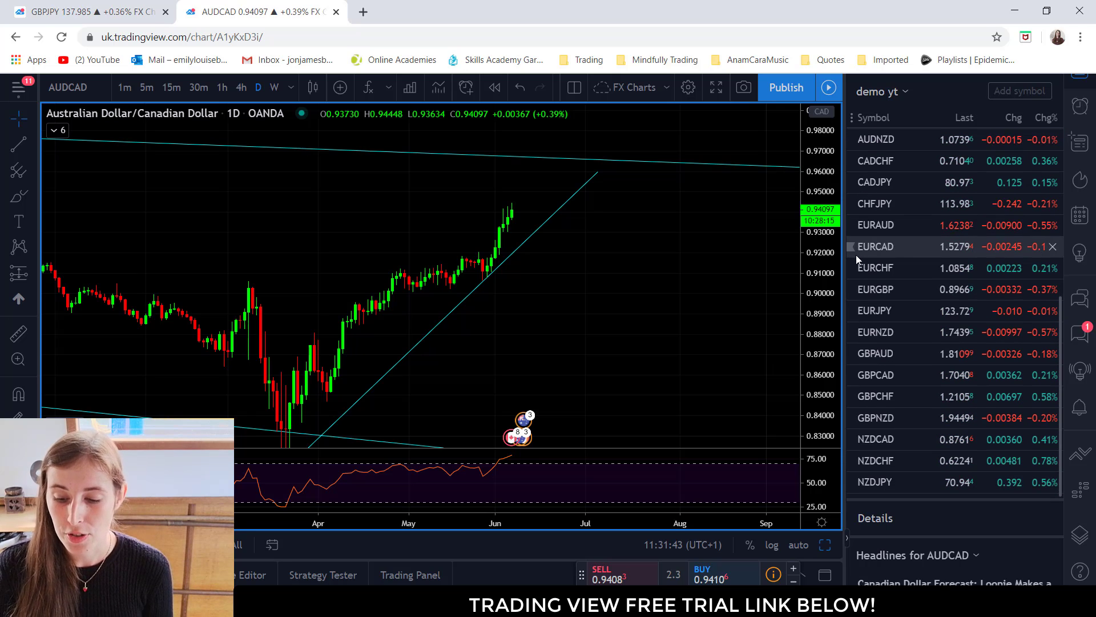
scroll(892, 218, up, 1)
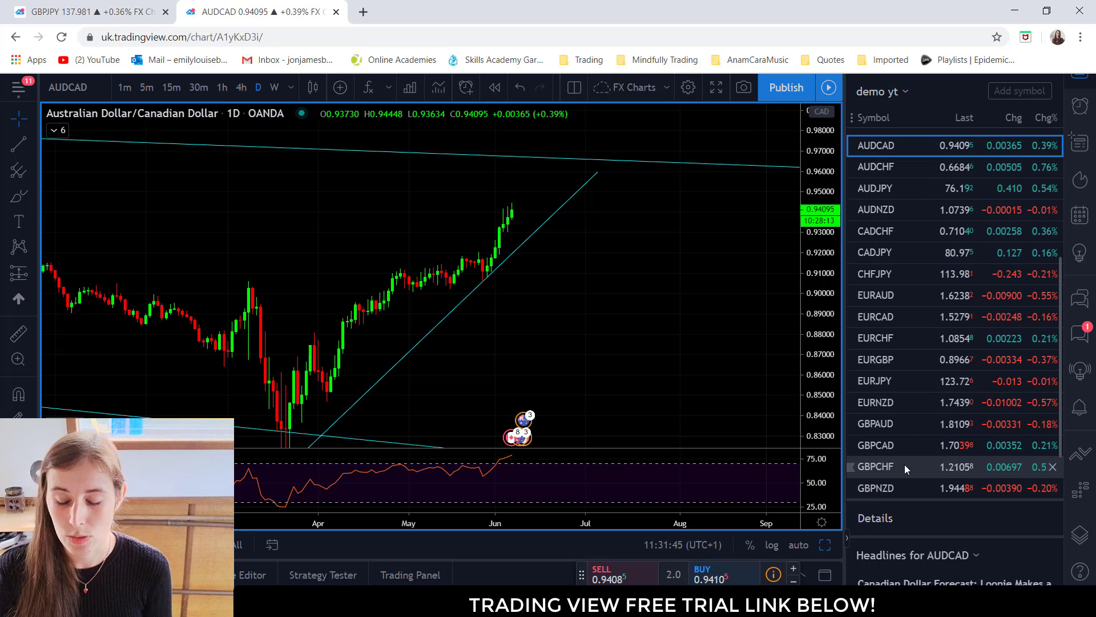
scroll(903, 474, down, 1)
click(863, 162)
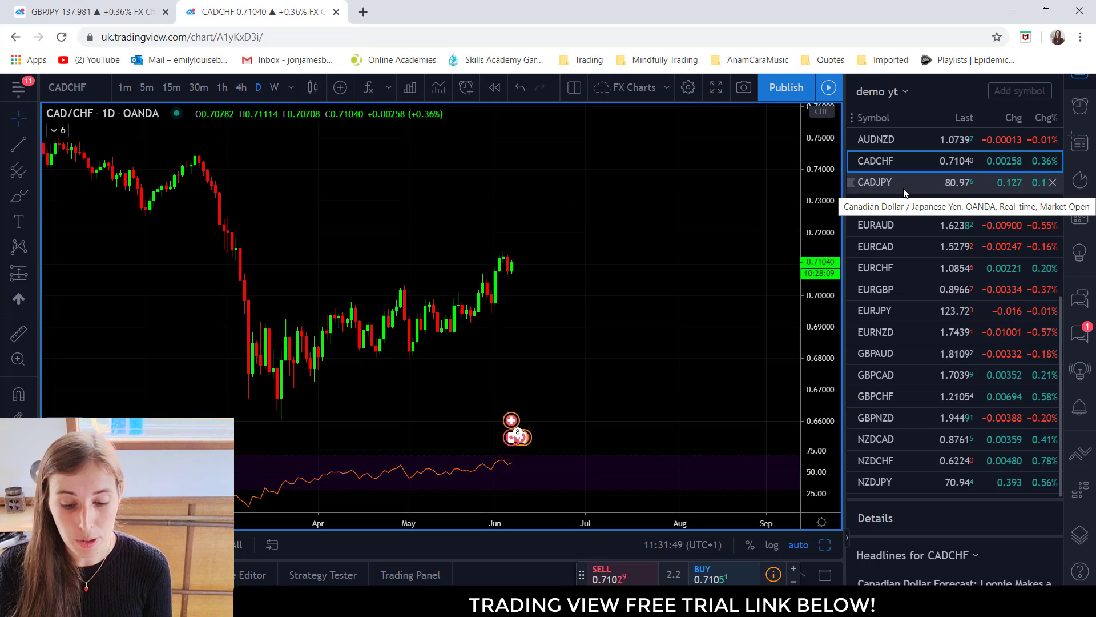
Step: Draw an ascending trend line beneath the CADCHF daily lows, from about 0.660 in March 2020 to about 0.710 in July 2020
drag(786, 261, 741, 261)
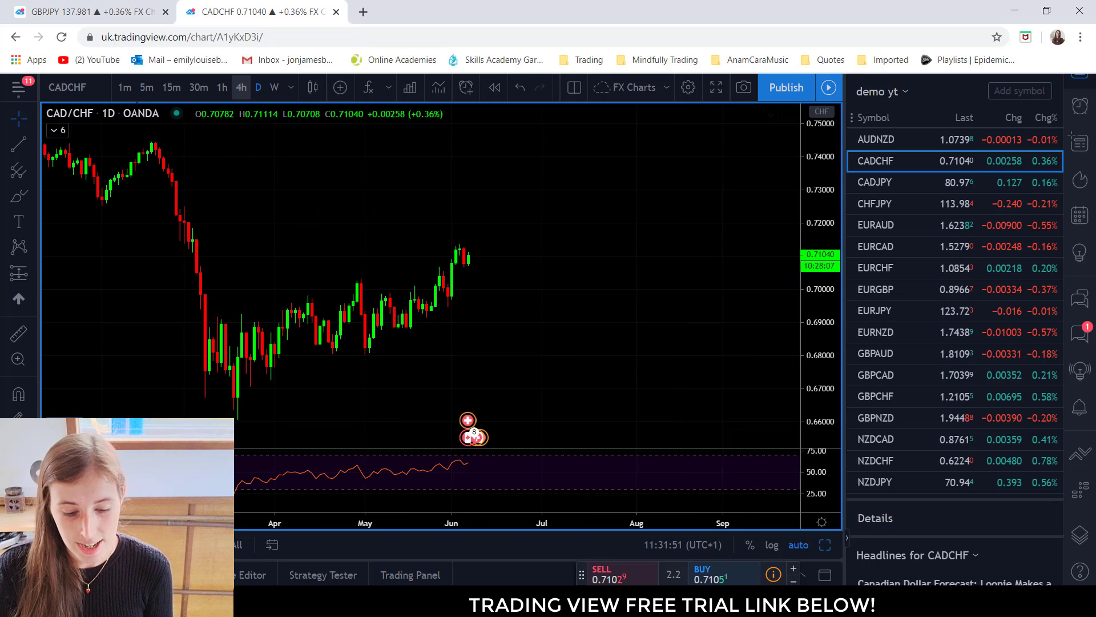
click(26, 145)
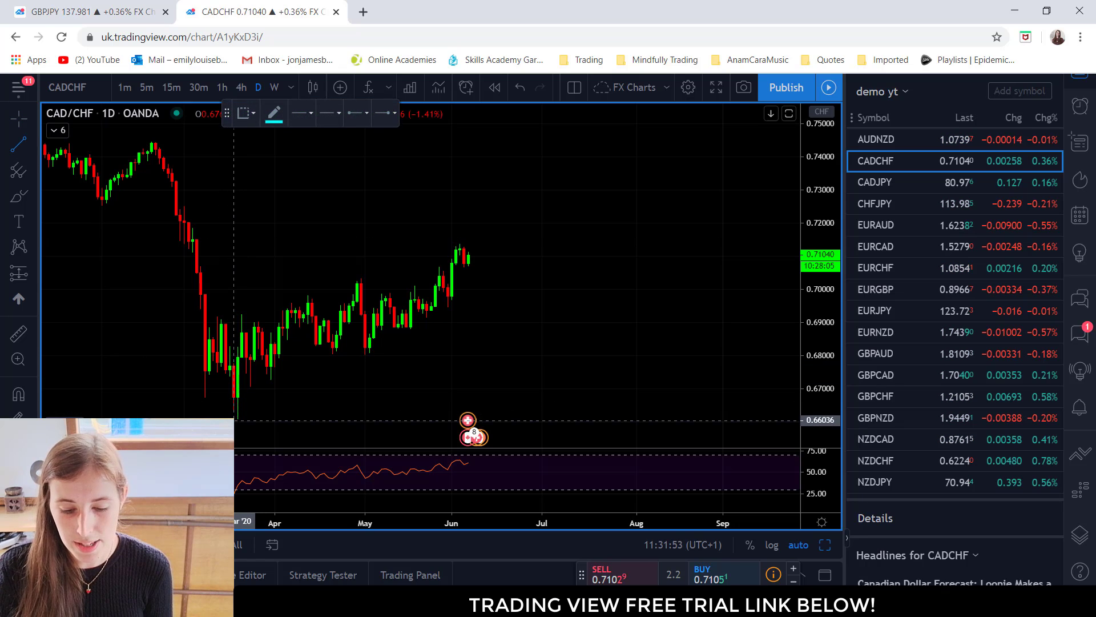
click(238, 420)
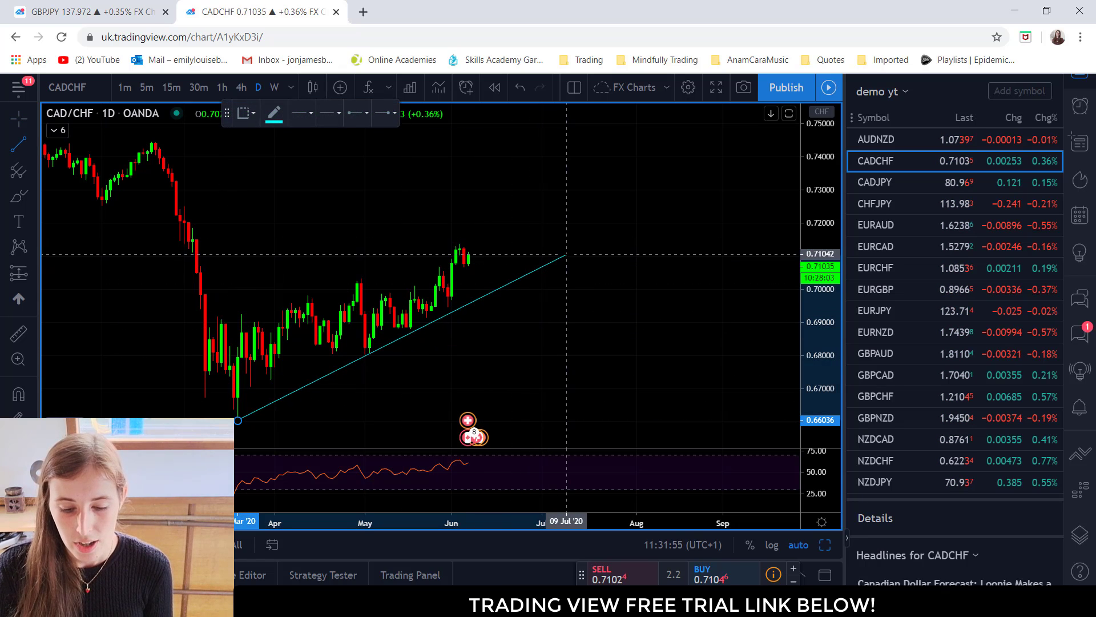
click(566, 255)
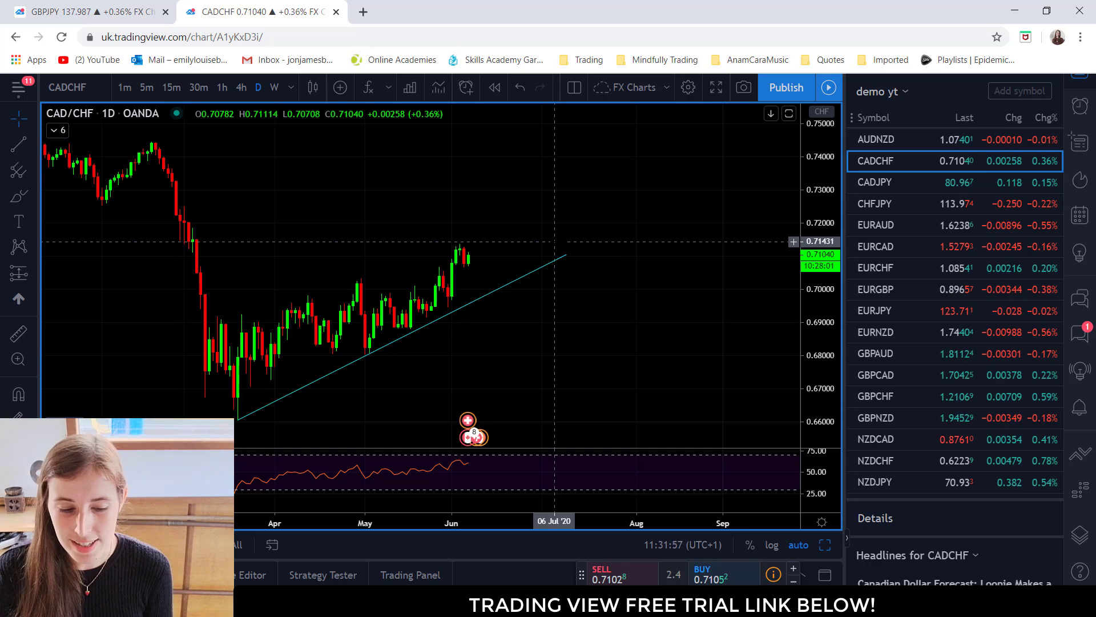
Step: Draw an ascending trend line above the CADCHF daily highs, from about 0.691 in March 2020 to about 0.73 in August 2020
click(18, 145)
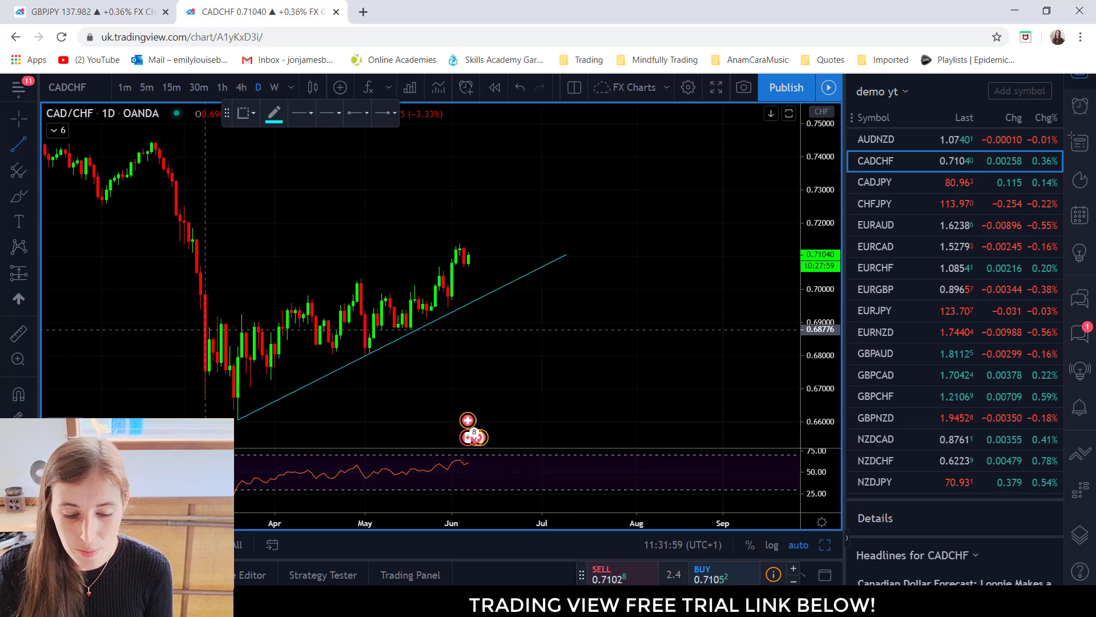
click(212, 318)
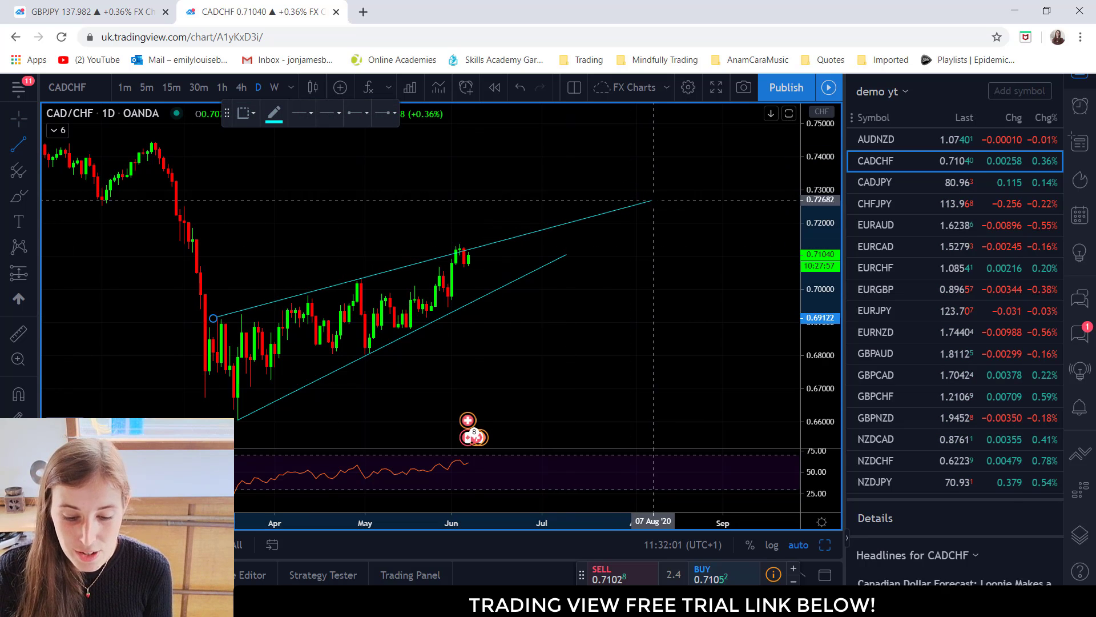
click(662, 196)
scroll(679, 362, up, 1)
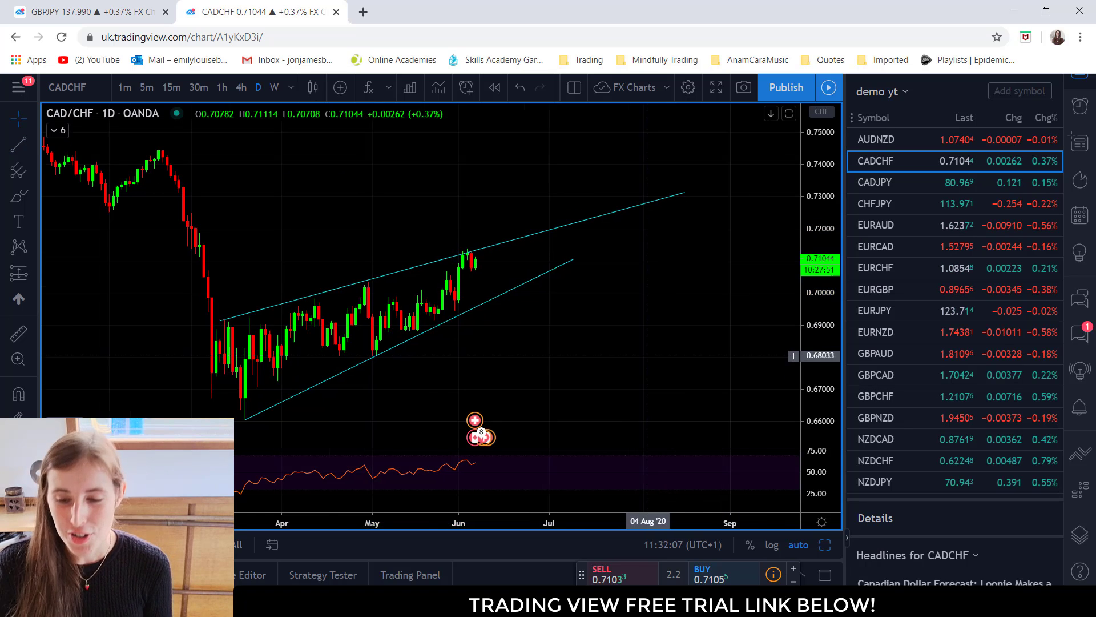
Step: Mark CADCHF with a green flag in the watchlist
scroll(678, 362, down, 1)
scroll(865, 317, up, 3)
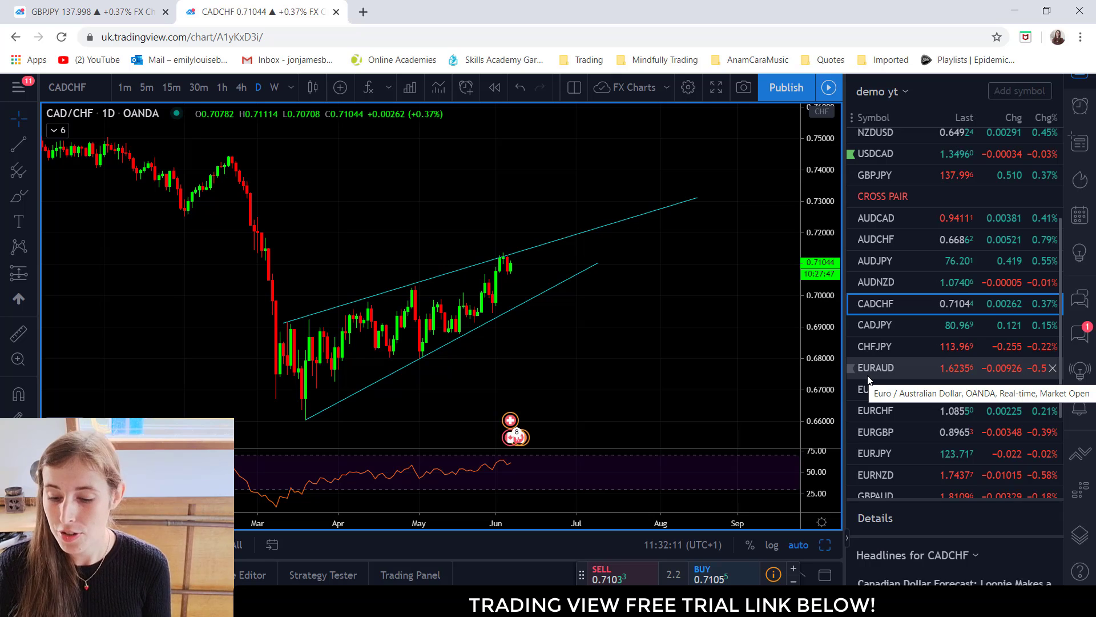
click(851, 304)
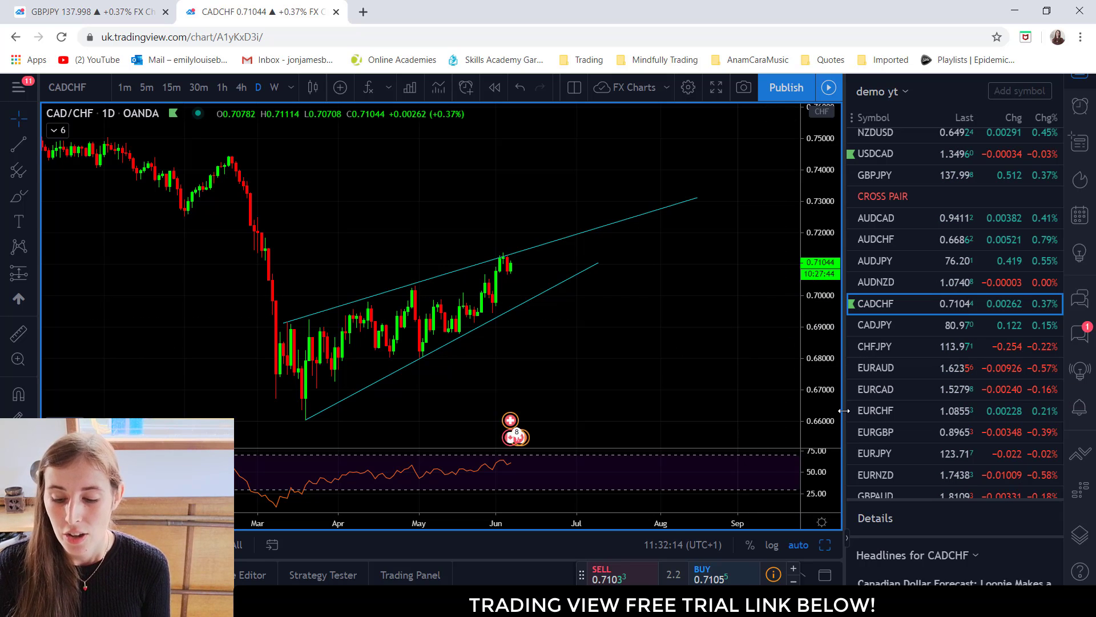
click(856, 307)
click(855, 307)
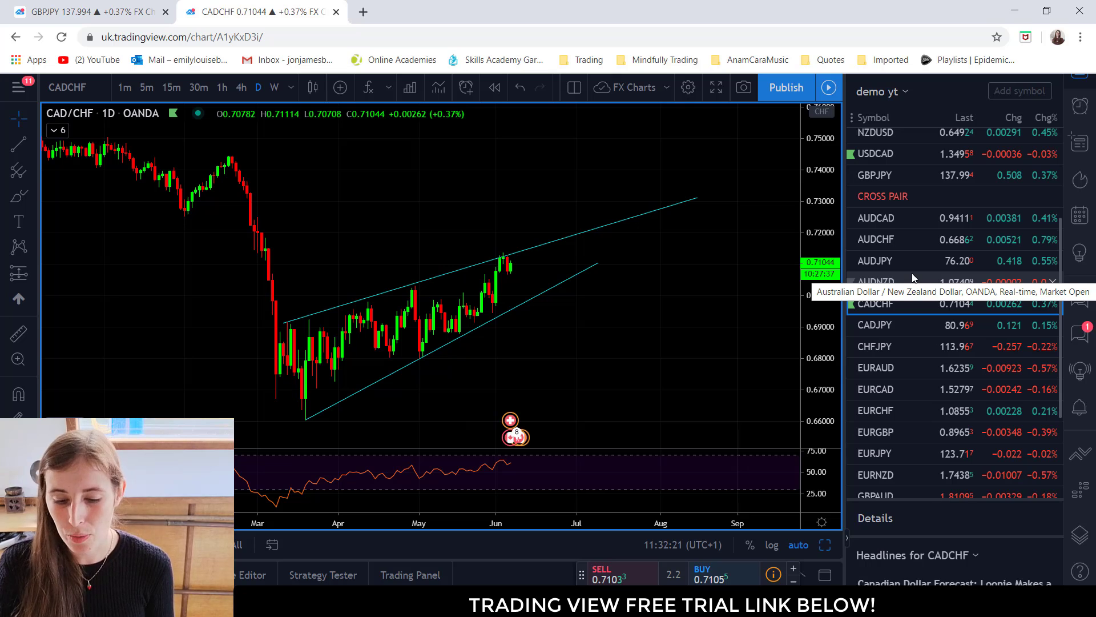
drag(565, 339, 497, 338)
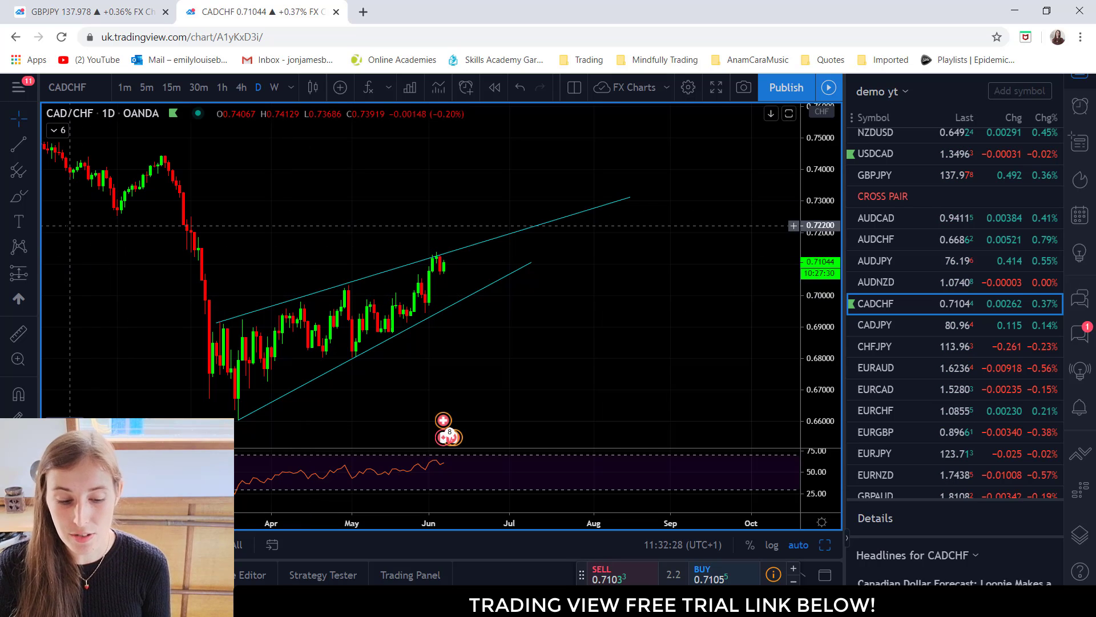
Step: Place a text note reading "IM INERESTED i want a retest" on the CADCHF chart at about 0.713 in late June 2020
click(19, 221)
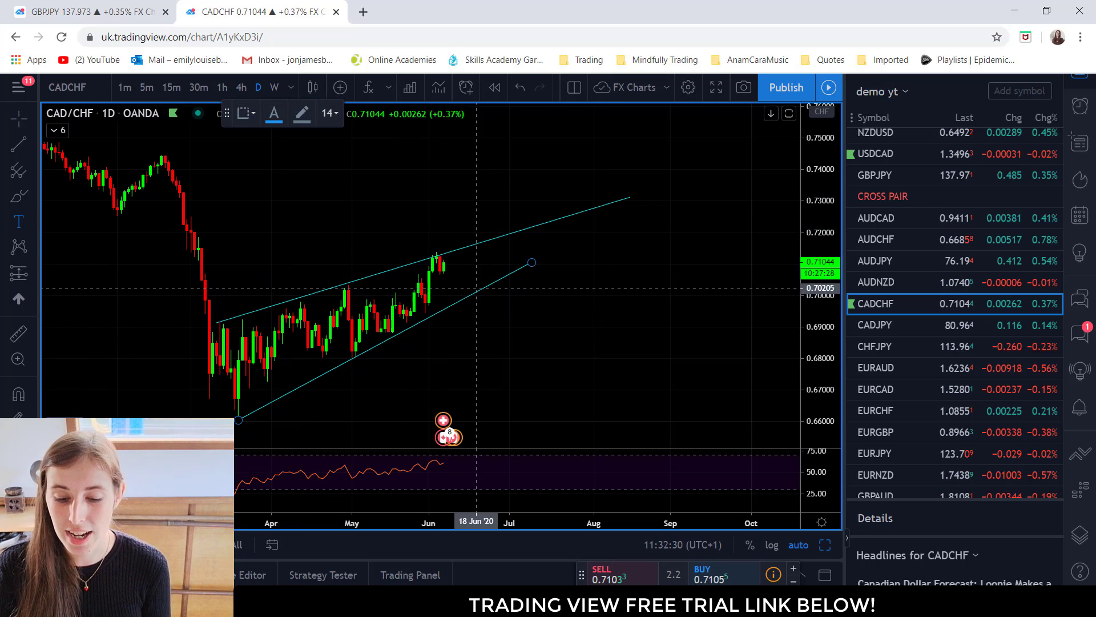
click(490, 254)
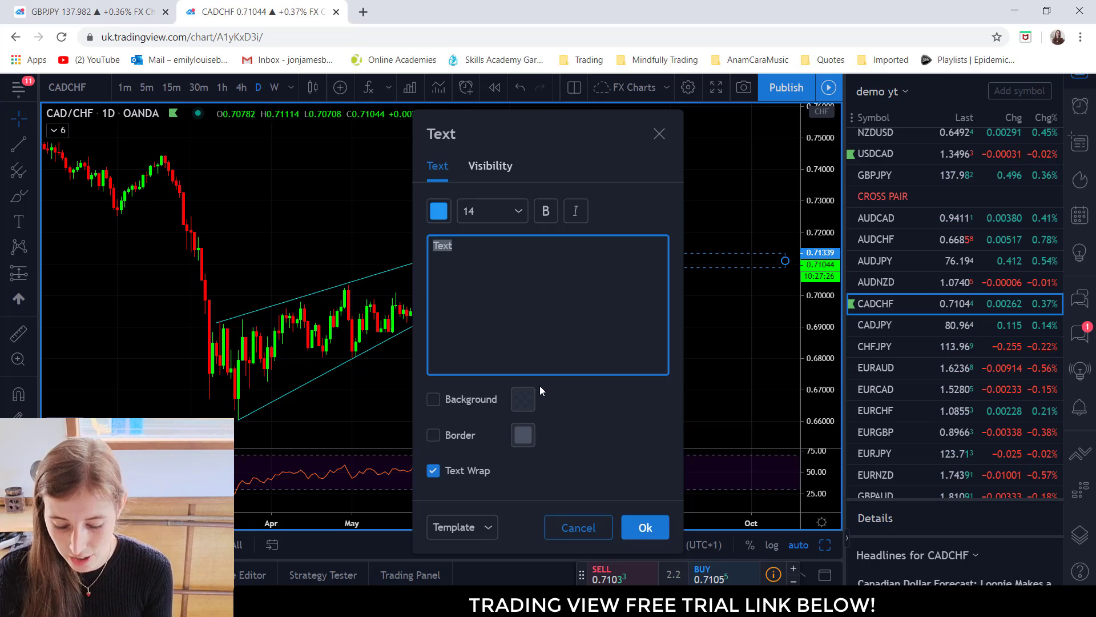
text(IM INERESTED)
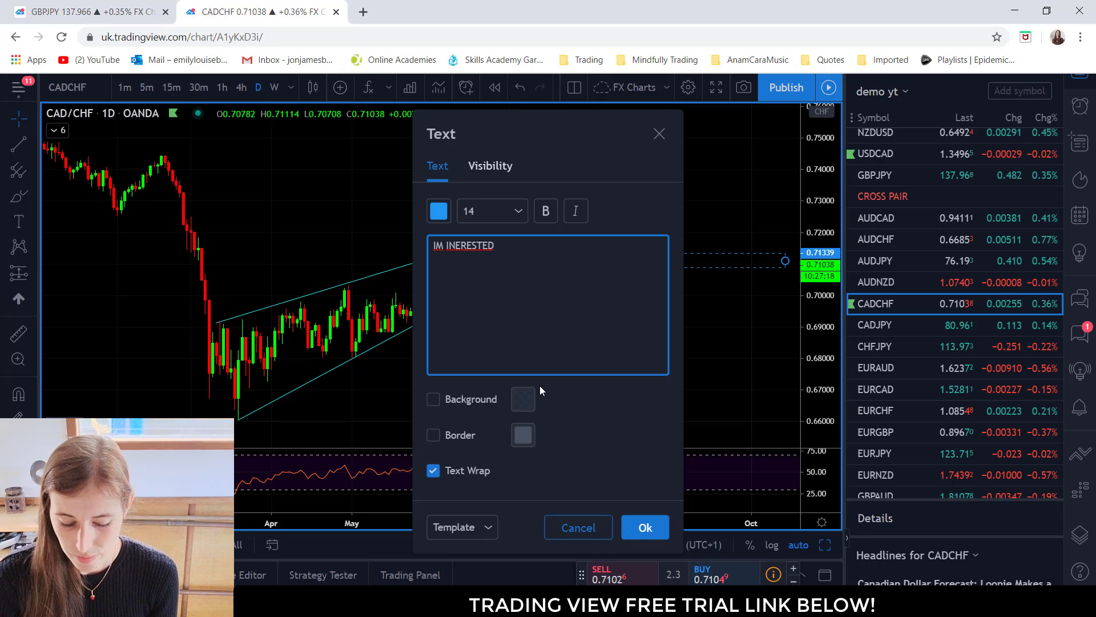
text(i want a retest)
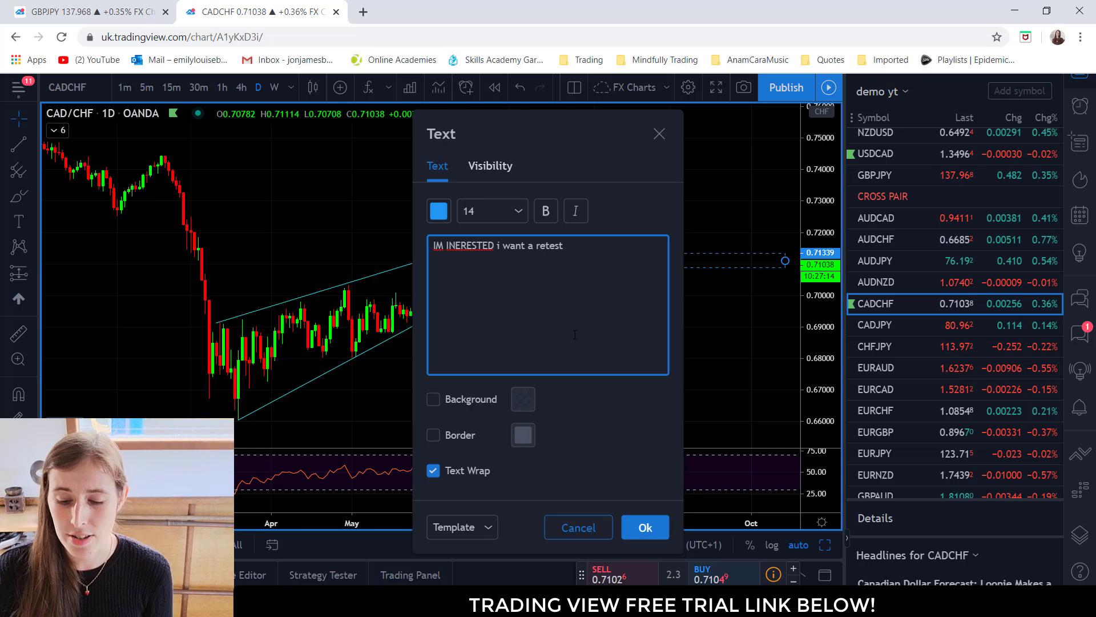
click(666, 141)
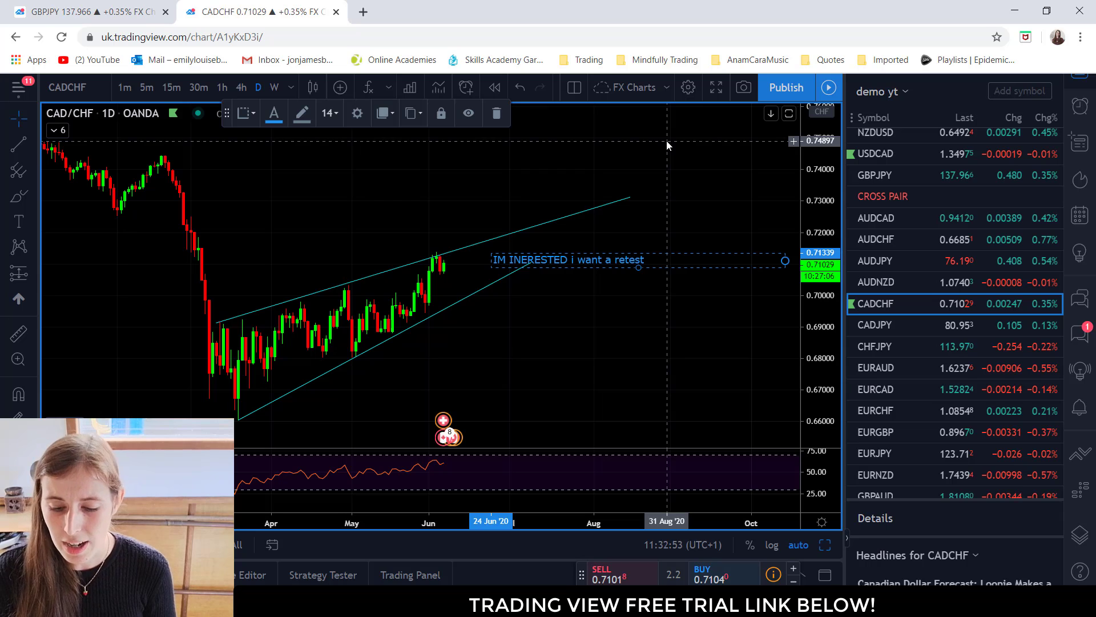
Step: Change the CADCHF watchlist flag to orange and mark CADJPY with a red flag
click(865, 308)
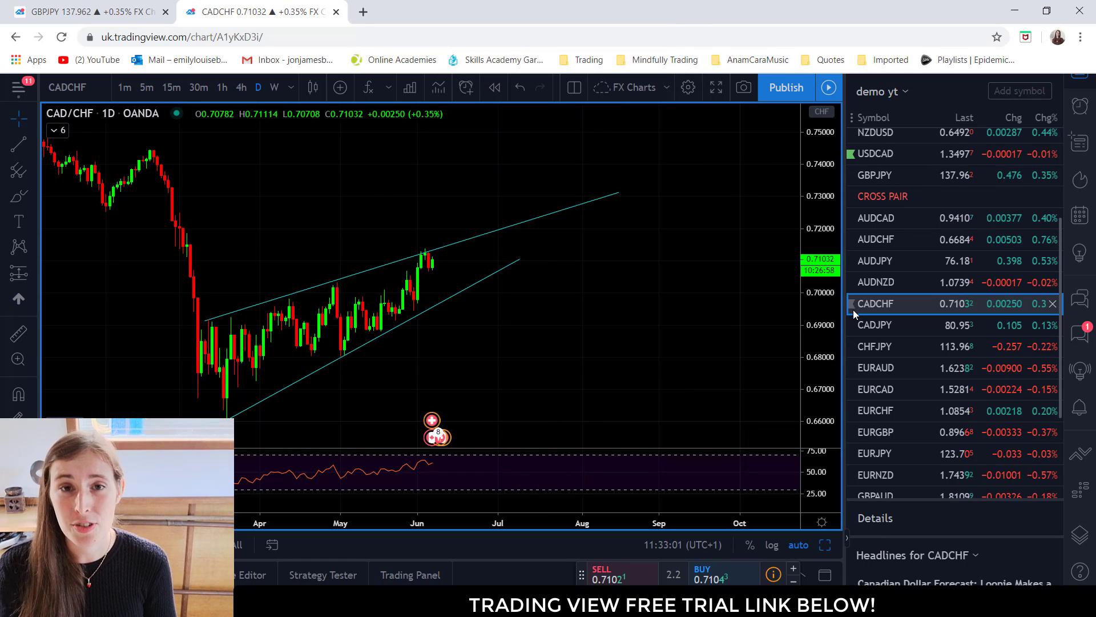
click(853, 310)
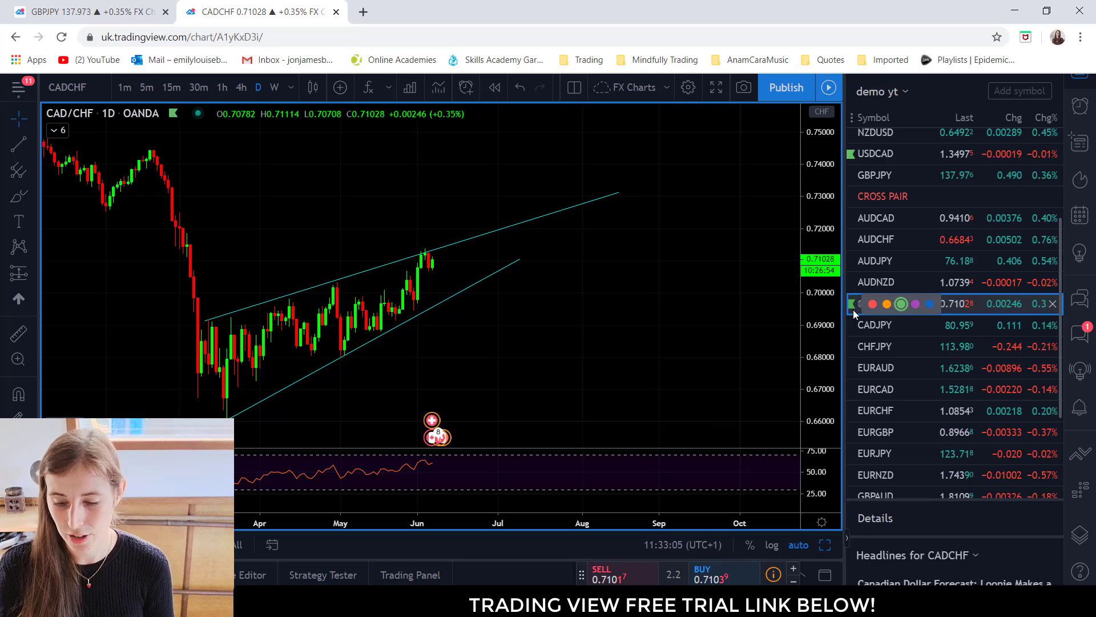
click(887, 303)
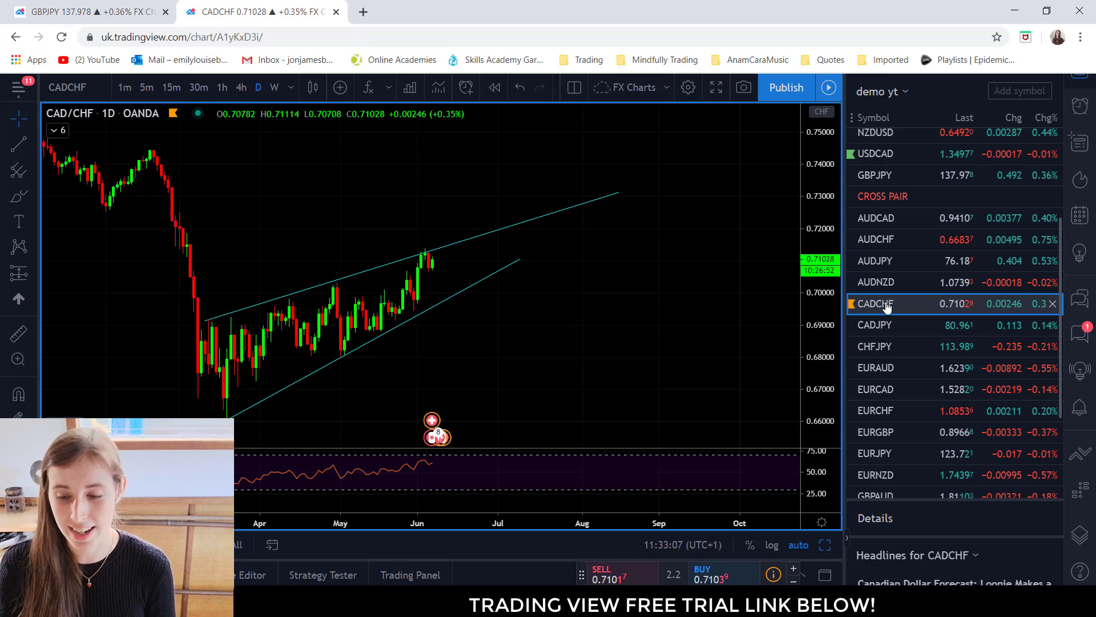
click(853, 329)
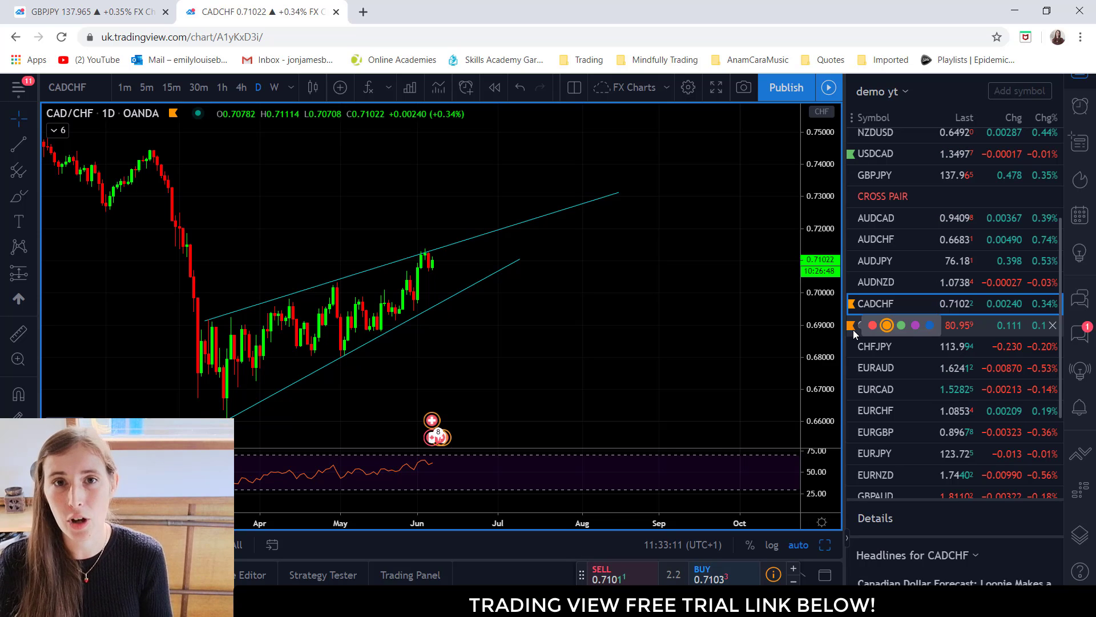
click(873, 325)
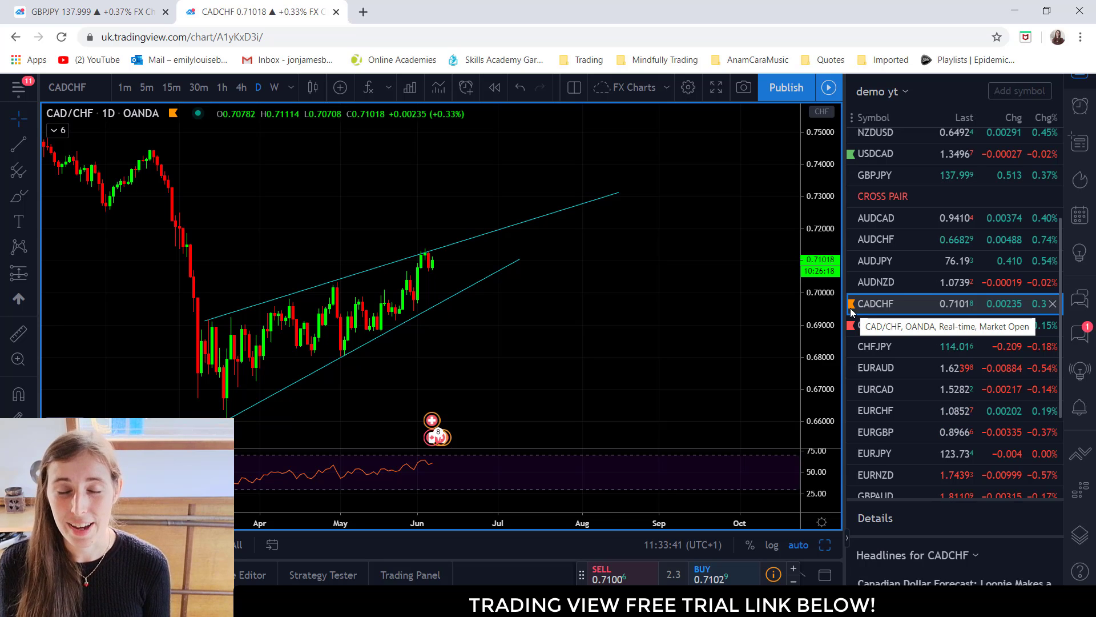
Step: Add a "MAIN WL" section to the watchlist and place it between the FOREX and MAJOR PAIRS headings
scroll(916, 344, up, 3)
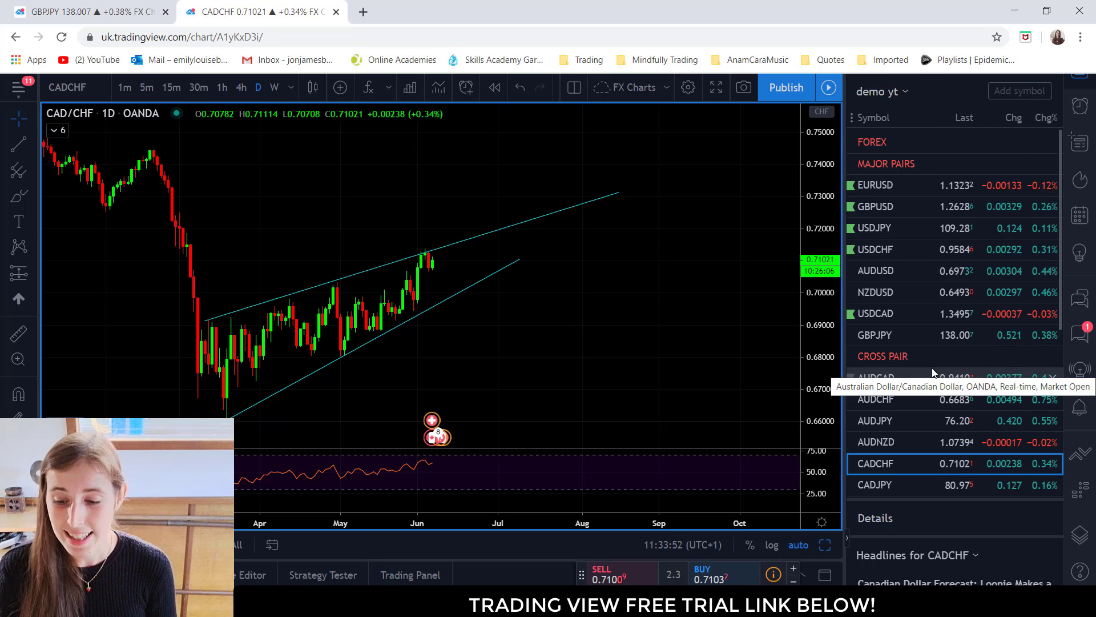
click(1031, 90)
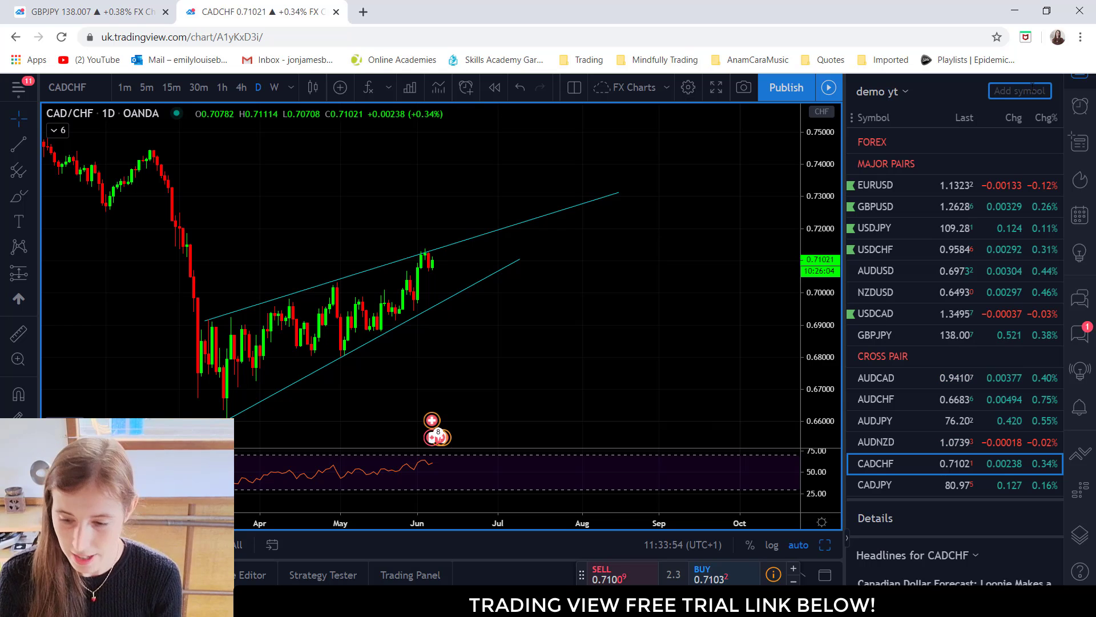
text(MAIN WL)
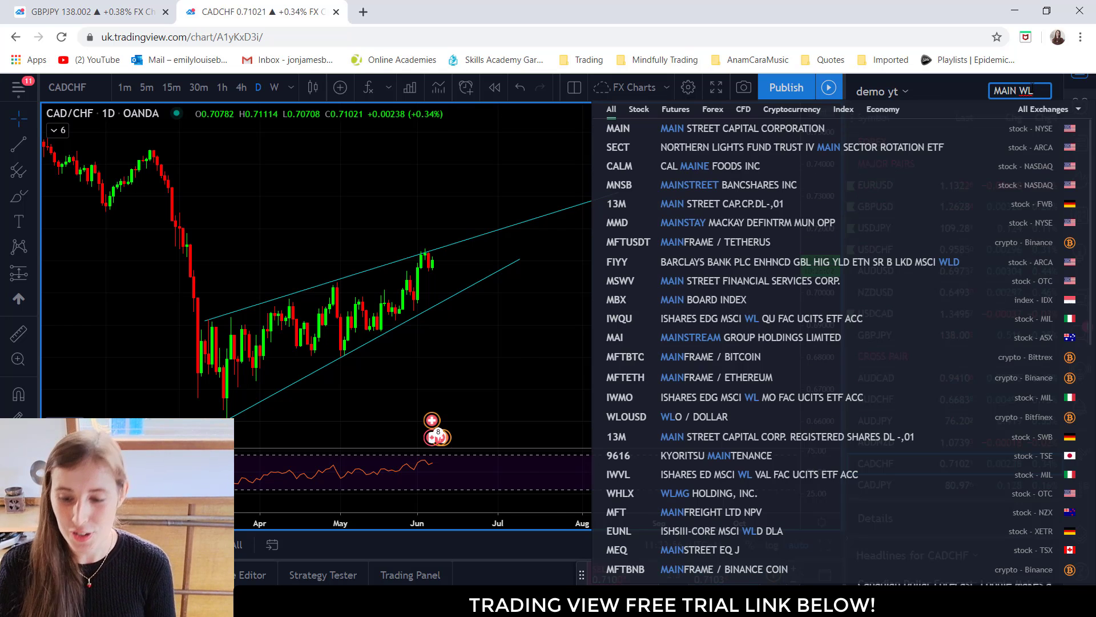
key(Return)
mouse_move(902, 486)
mouse_down()
mouse_move(913, 330)
mouse_move(891, 491)
mouse_up()
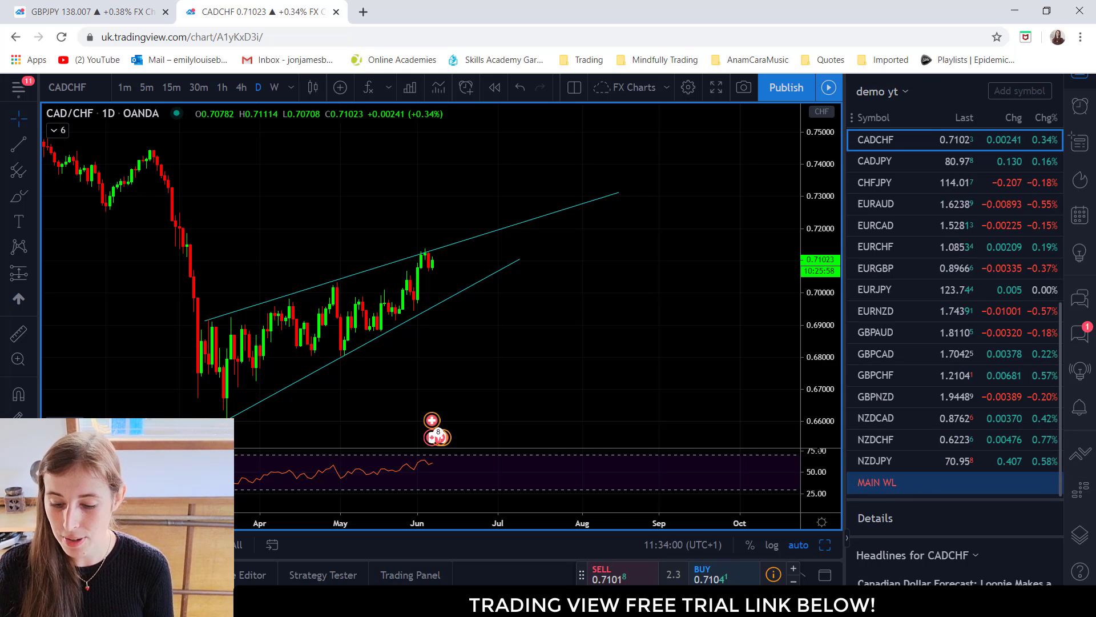
drag(890, 482, 925, 148)
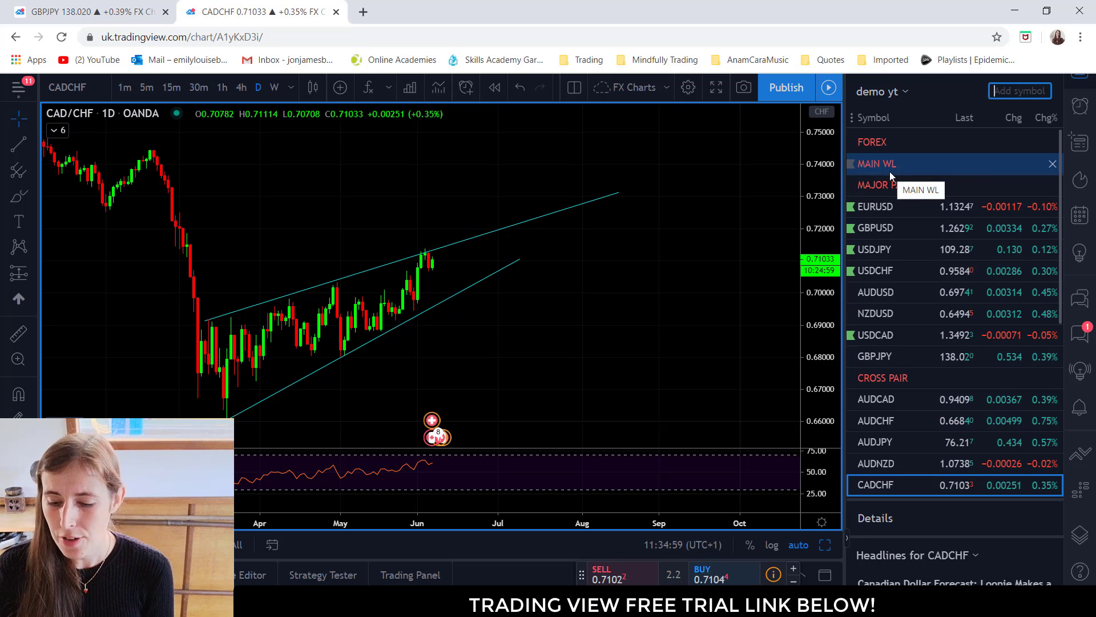
scroll(879, 274, down, 3)
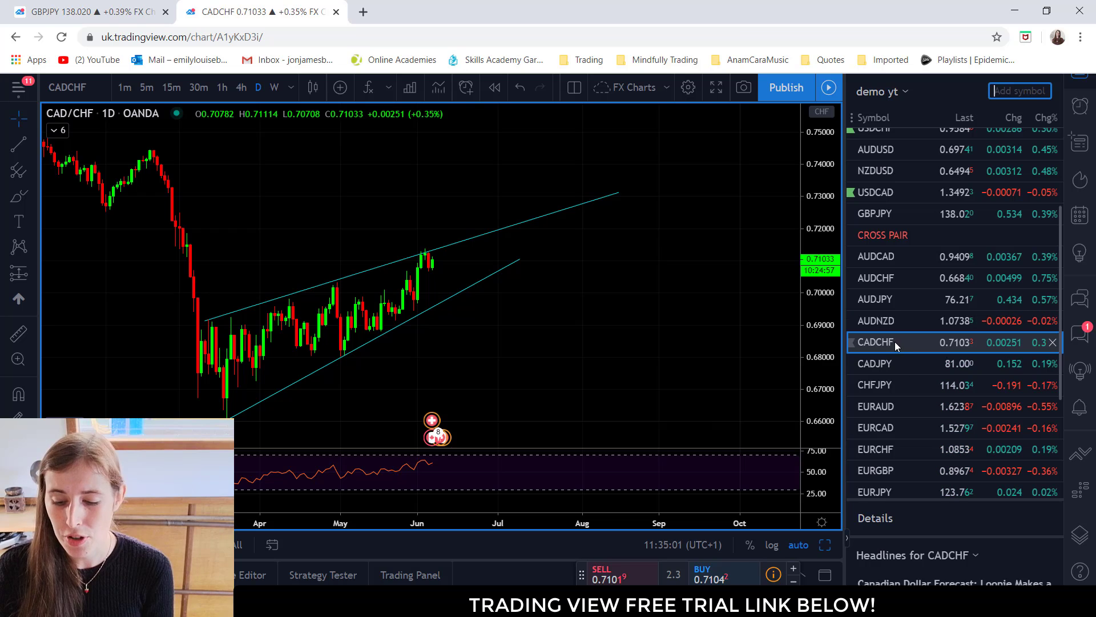
click(851, 343)
click(851, 343)
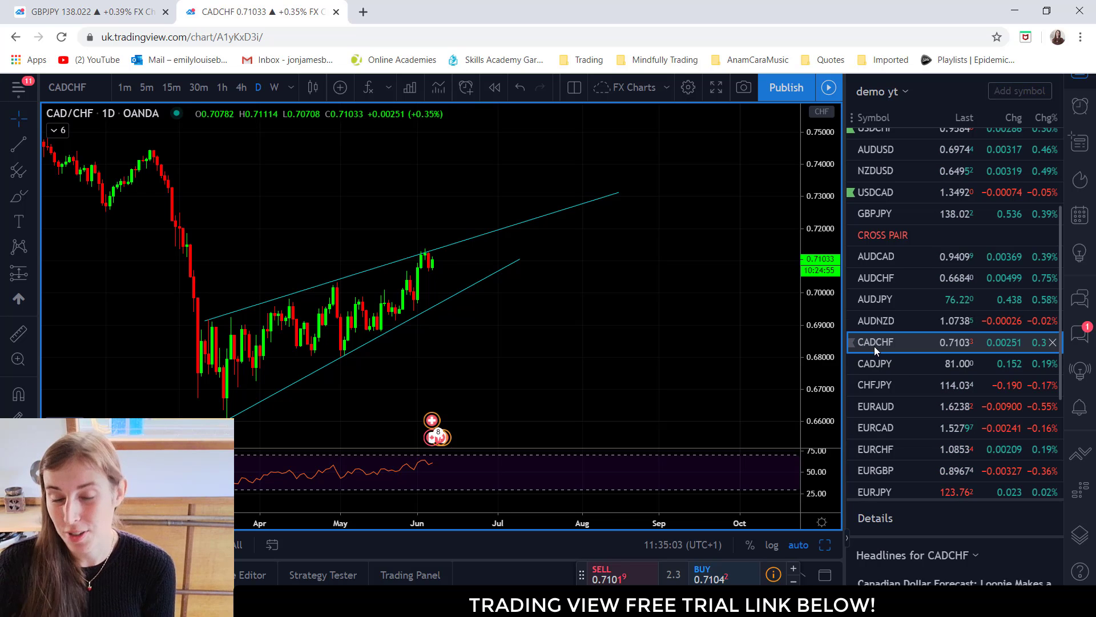
scroll(878, 353, down, 3)
Step: Move EURUSD, AUDCAD and GBPJPY into the MAIN WL section of the watchlist, in that order
scroll(878, 355, up, 6)
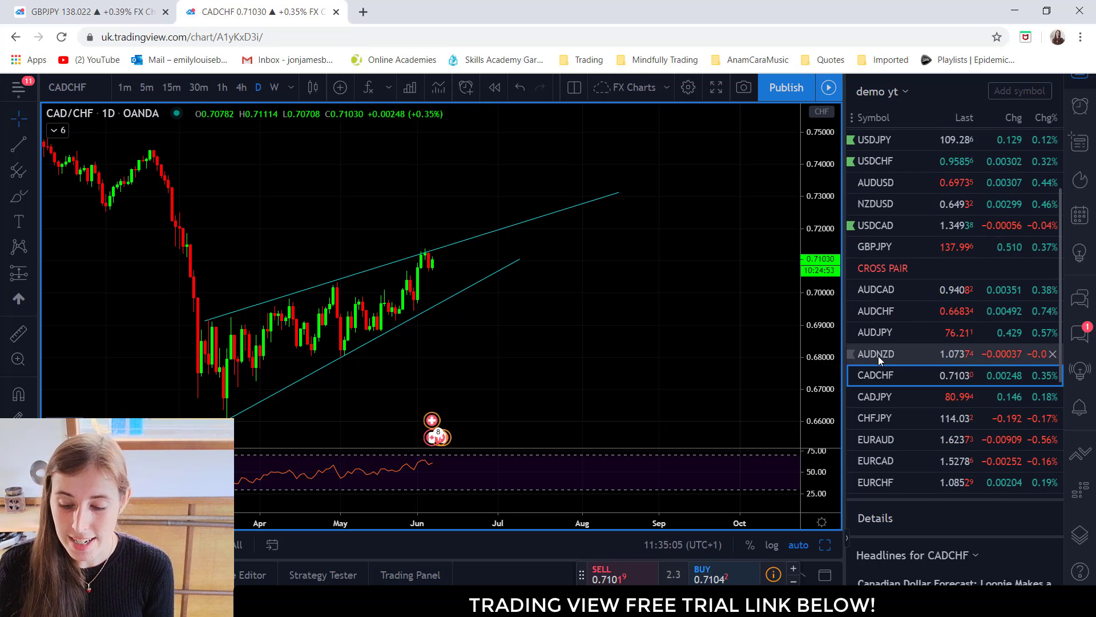
drag(866, 213, 912, 207)
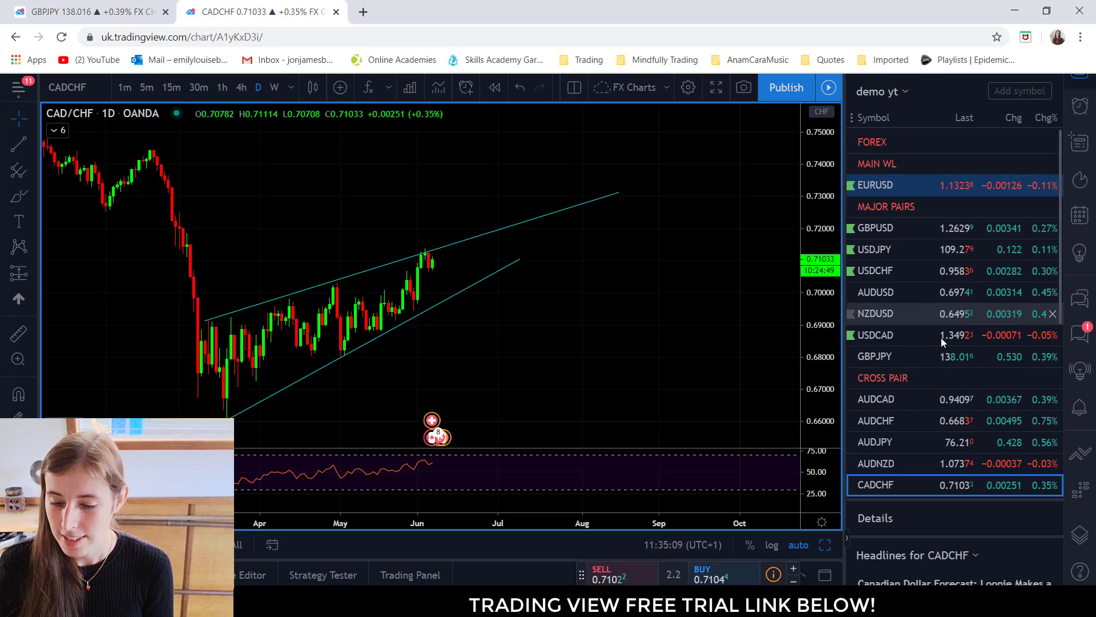
drag(899, 401, 939, 196)
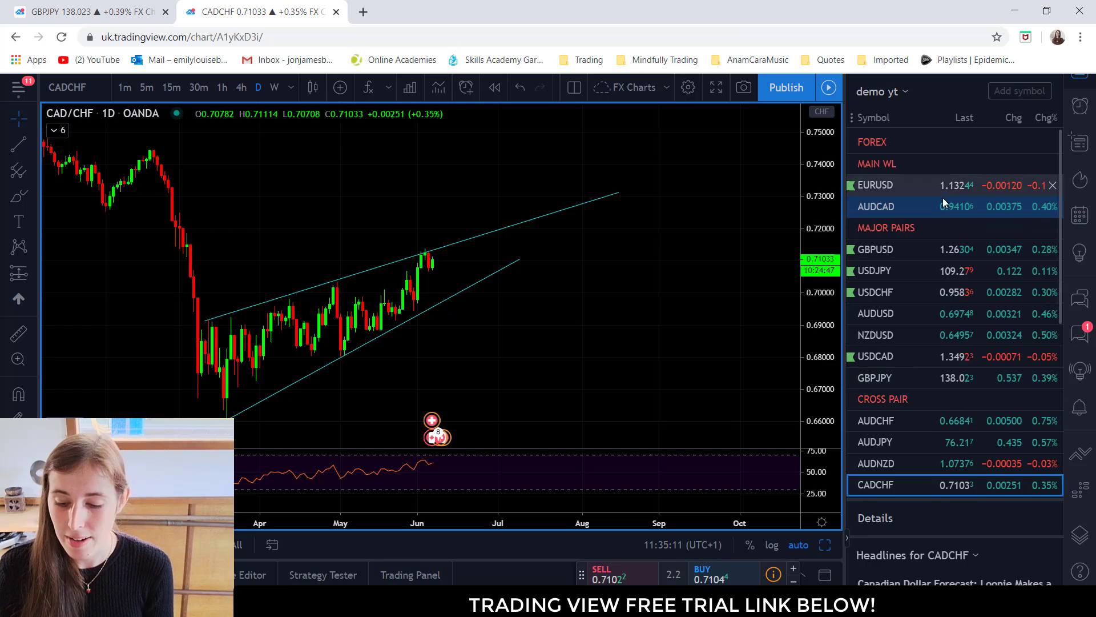
drag(920, 376, 926, 224)
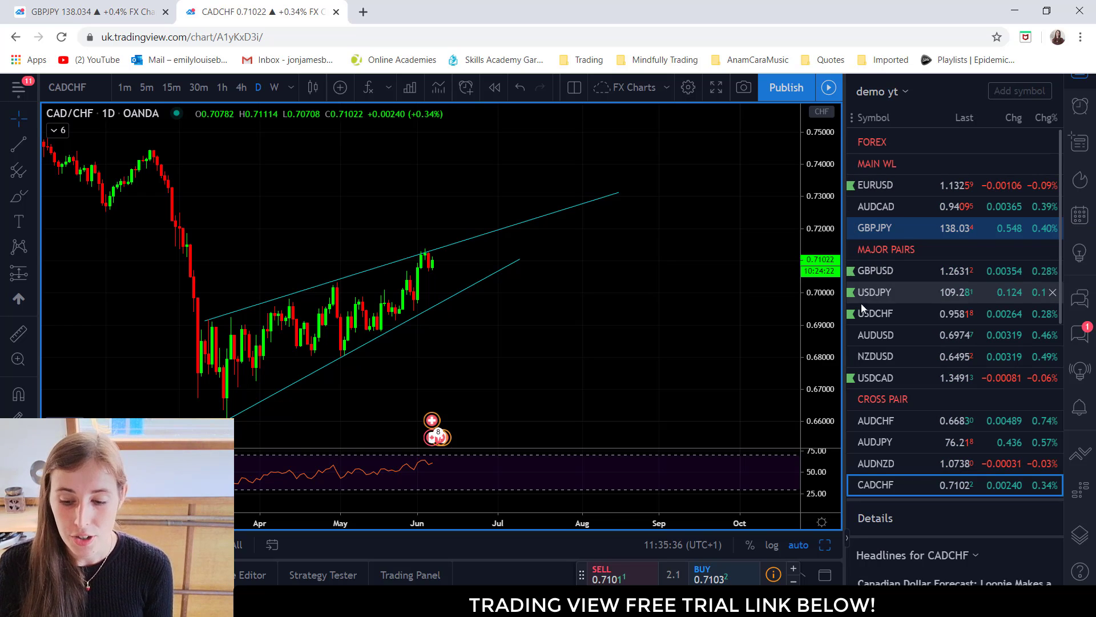
Step: View the daily charts of AUDCAD and GBPJPY from the MAIN WL section
click(912, 207)
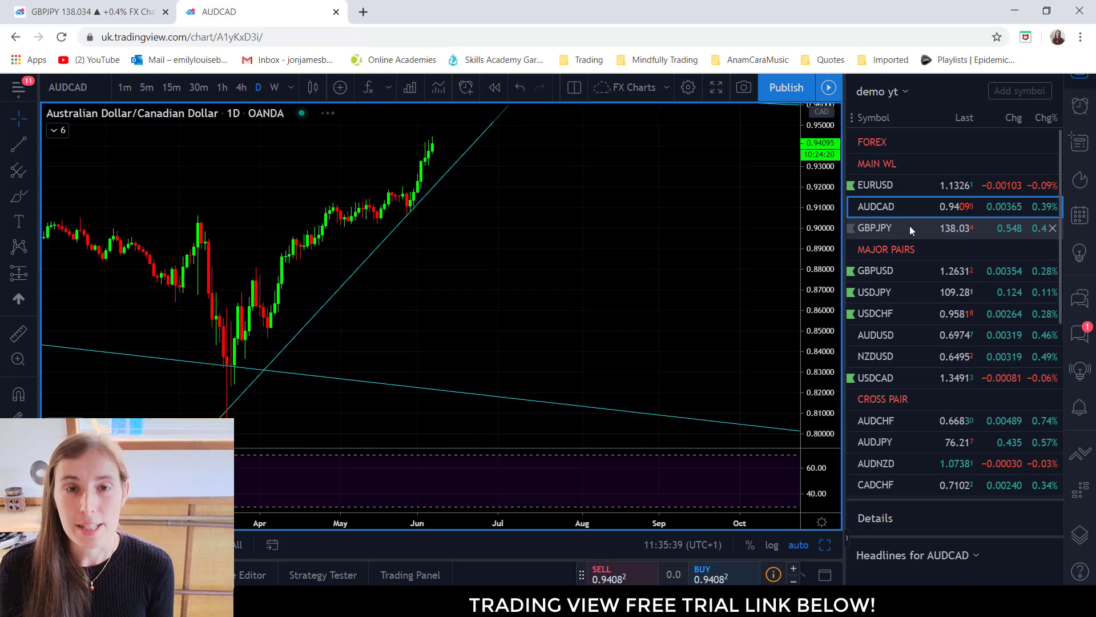
click(910, 226)
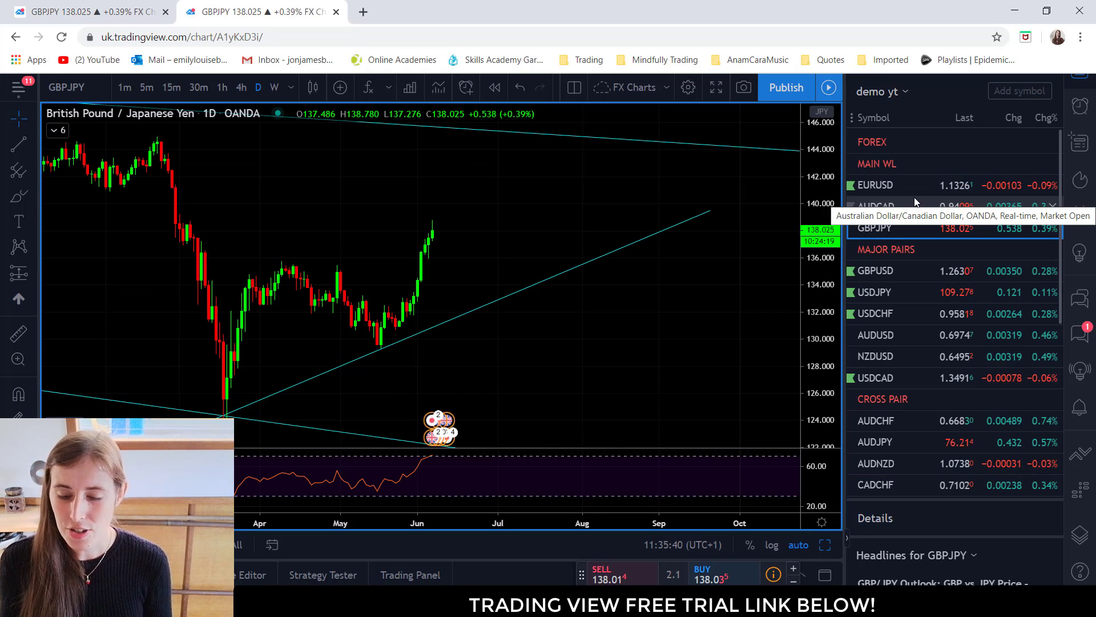